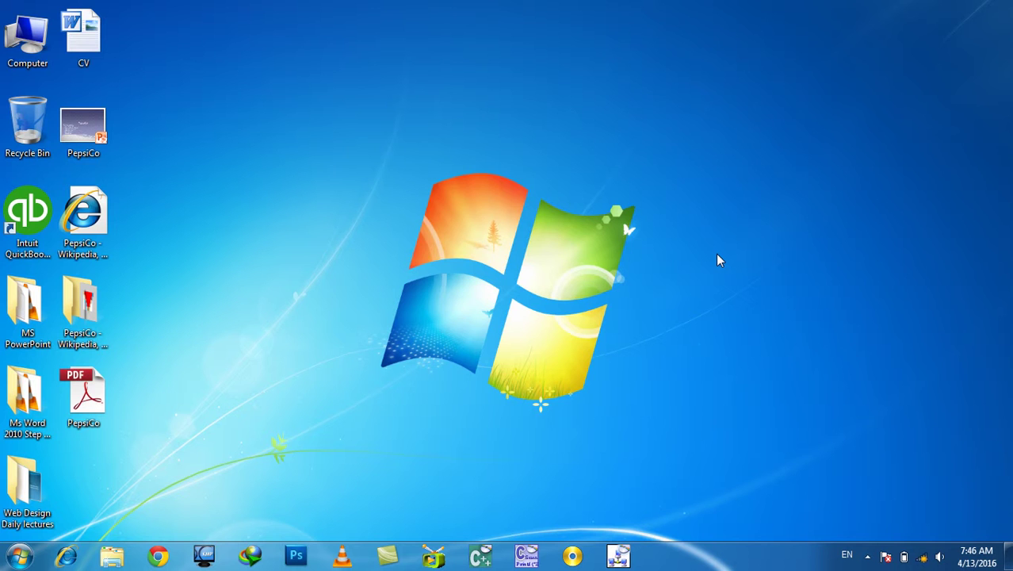
Launch PowerPoint from the Run box with the command powerpnt, fixing typos along the way
{"action": "key", "text": "super+r"}
{"action": "type", "text": "winw"}
{"action": "key", "text": "BackSpace"}
{"action": "key", "text": "BackSpace"}
{"action": "key", "text": "BackSpace"}
{"action": "type", "text": "powerpmnt"}
{"action": "key", "text": "BackSpace"}
{"action": "key", "text": "BackSpace"}
{"action": "key", "text": "BackSpace"}
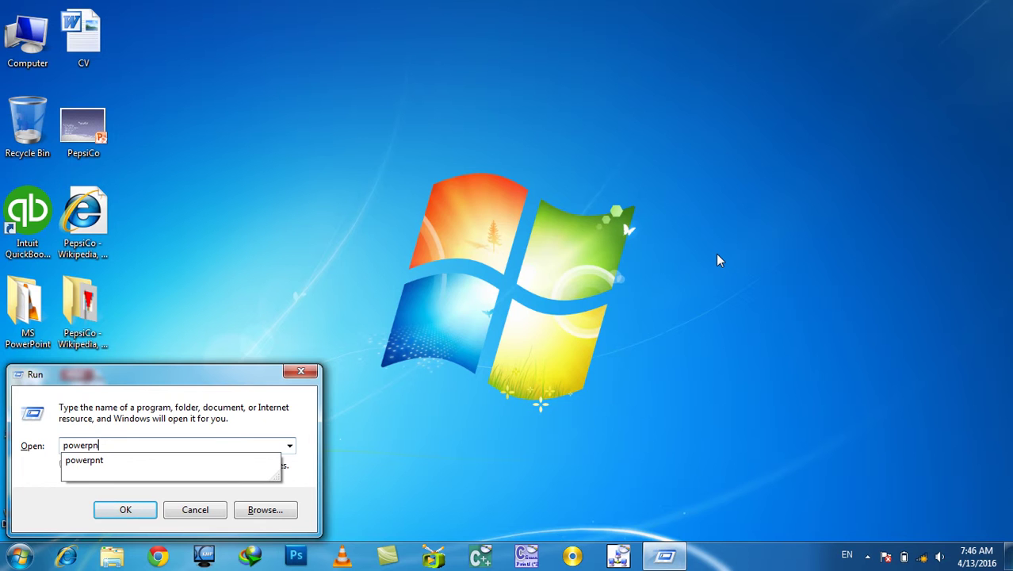
{"action": "type", "text": "t"}
{"action": "key", "text": "Return"}
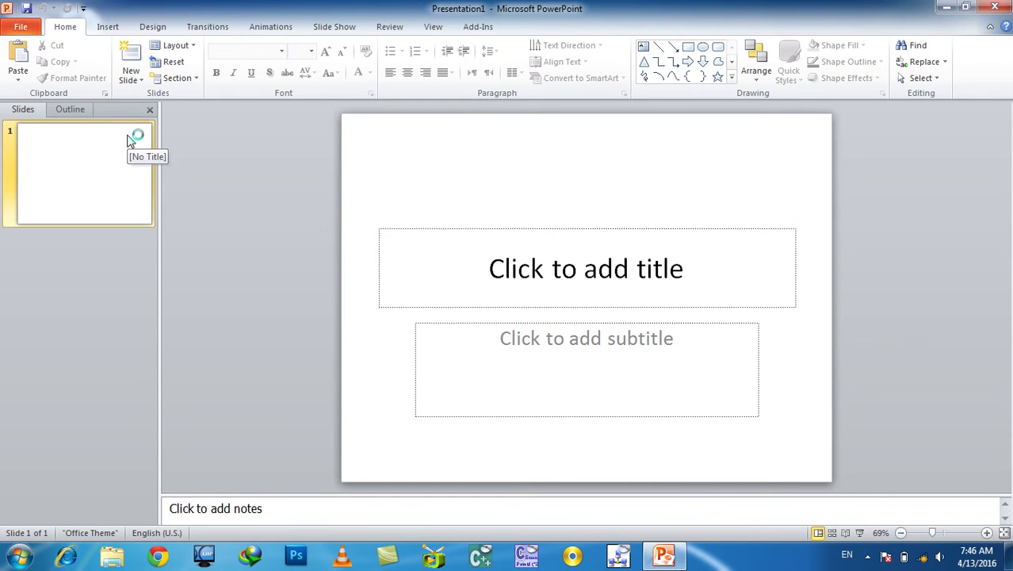
Open and dismiss the Section options, then show Recent Presentations on the File tab
{"action": "left_click", "coordinate": [176, 80]}
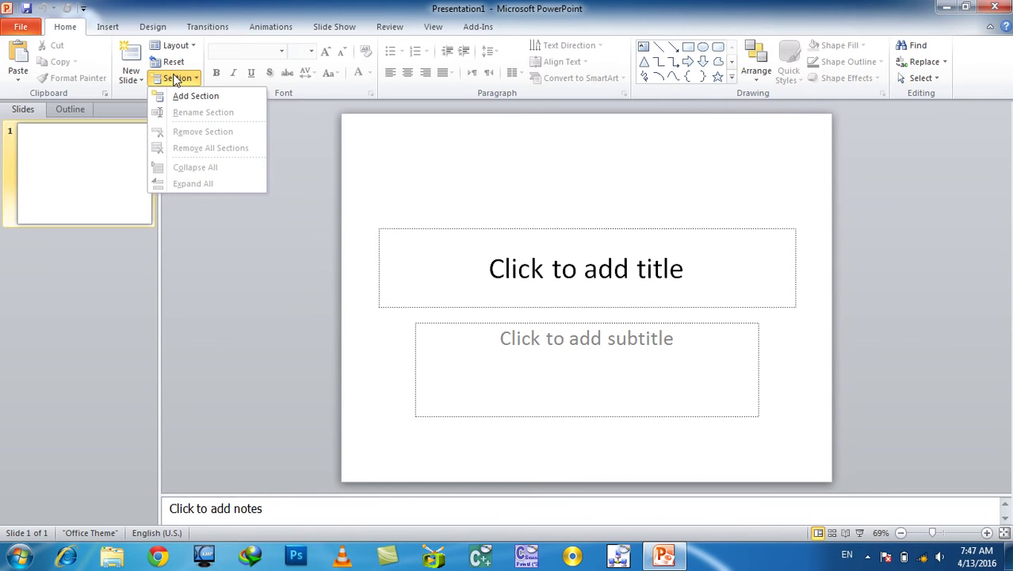
{"action": "left_click", "coordinate": [38, 27]}
{"action": "left_click", "coordinate": [37, 28]}
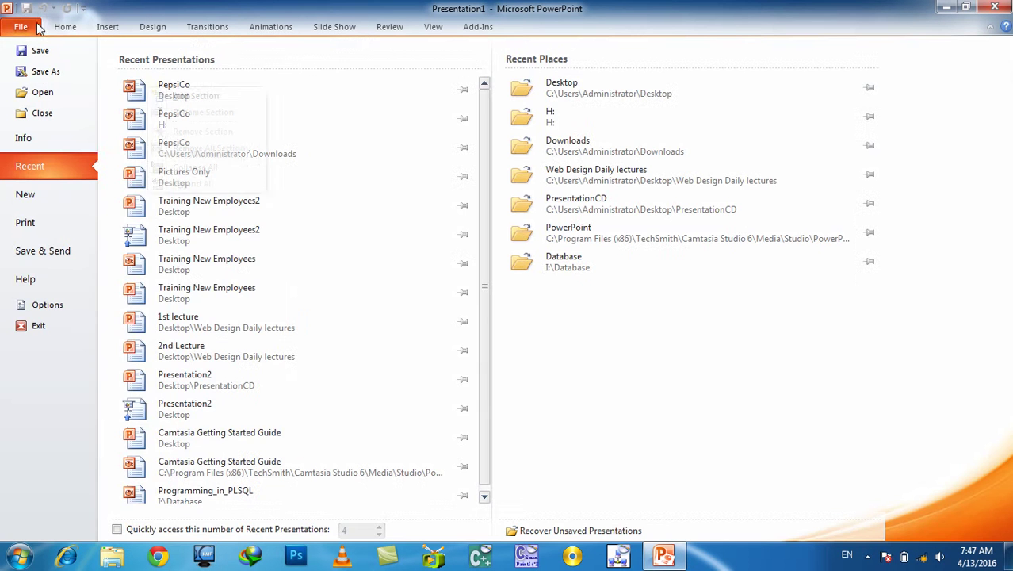
Open the PepsiCo presentation from Recent and browse slides 2 through Growth and beyond
{"action": "left_click", "coordinate": [175, 95]}
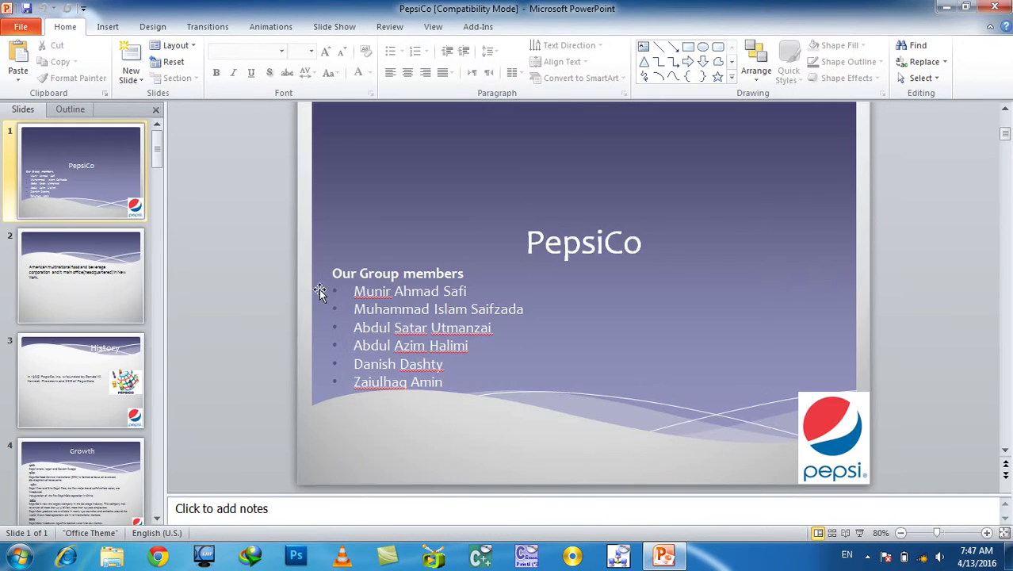
{"action": "left_click", "coordinate": [118, 274]}
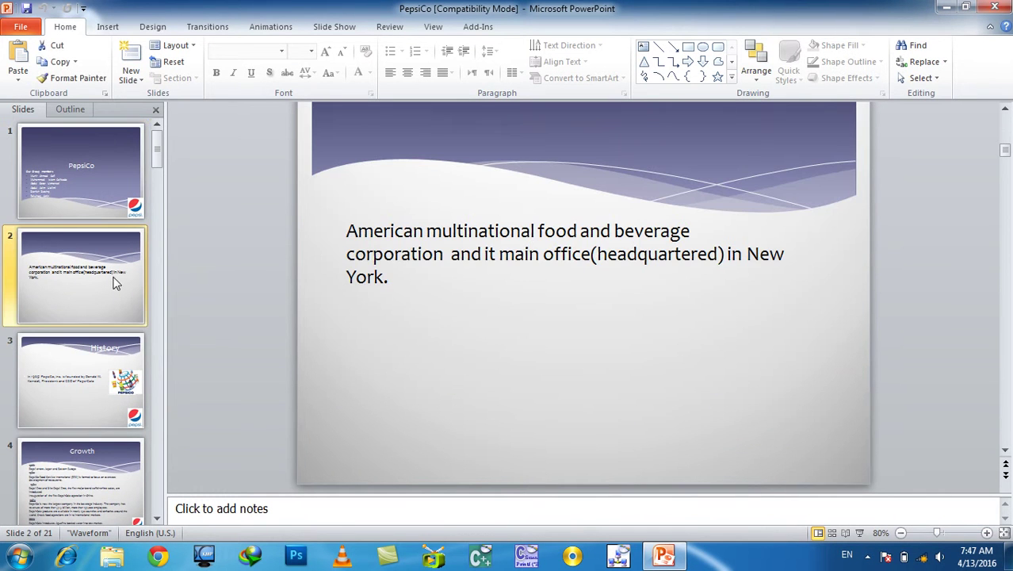
{"action": "left_click", "coordinate": [102, 370]}
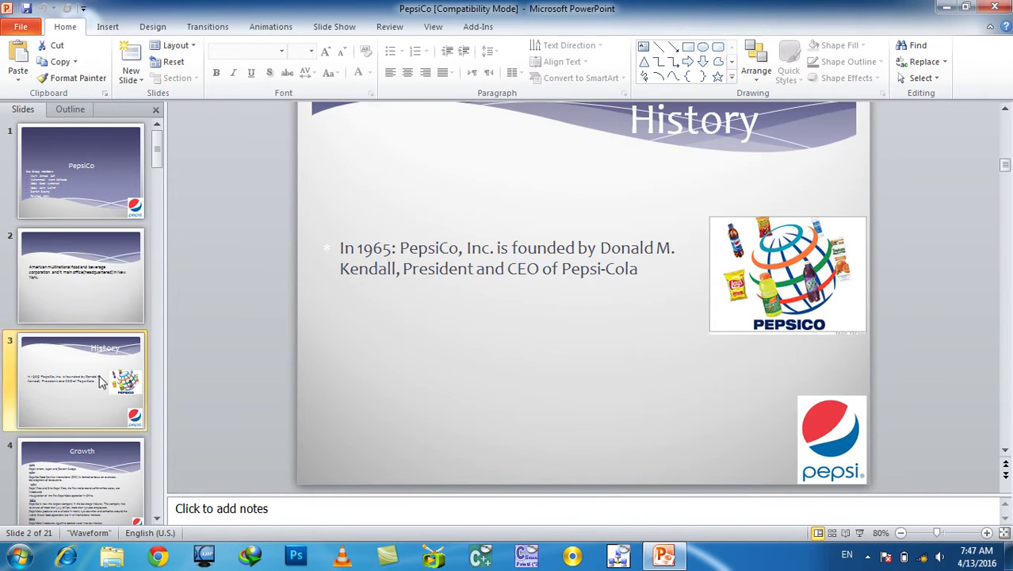
{"action": "left_click", "coordinate": [113, 485]}
{"action": "scroll", "coordinate": [146, 368], "scroll_direction": "down", "scroll_amount": 3}
{"action": "scroll", "coordinate": [147, 368], "scroll_direction": "down", "scroll_amount": 3}
{"action": "scroll", "coordinate": [145, 373], "scroll_direction": "down", "scroll_amount": 2}
{"action": "scroll", "coordinate": [146, 372], "scroll_direction": "down", "scroll_amount": 4}
{"action": "scroll", "coordinate": [144, 370], "scroll_direction": "down", "scroll_amount": 2}
{"action": "scroll", "coordinate": [144, 370], "scroll_direction": "up", "scroll_amount": 4}
{"action": "scroll", "coordinate": [144, 370], "scroll_direction": "up", "scroll_amount": 4}
{"action": "scroll", "coordinate": [144, 370], "scroll_direction": "up", "scroll_amount": 4}
{"action": "scroll", "coordinate": [144, 370], "scroll_direction": "up", "scroll_amount": 2}
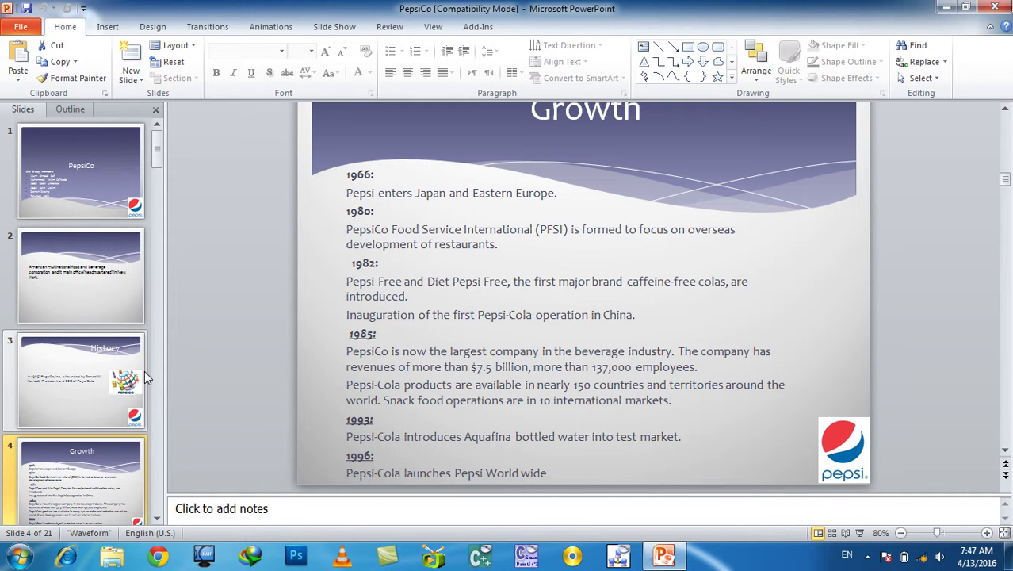
Browse again from the PepsiCo title slide to Growth, ending on the History slide
{"action": "left_click", "coordinate": [97, 180]}
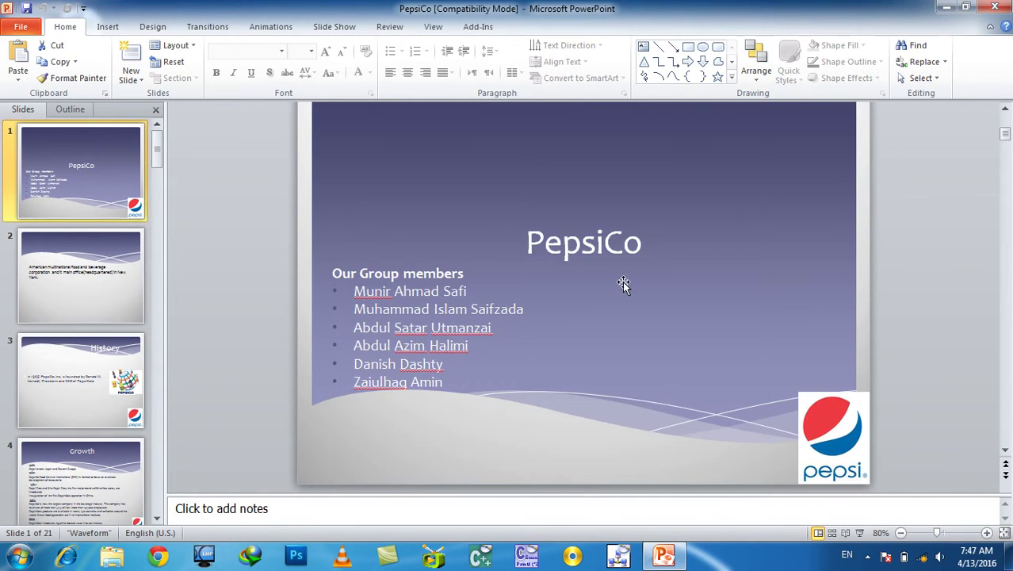
{"action": "left_click", "coordinate": [91, 290]}
{"action": "left_click", "coordinate": [106, 425]}
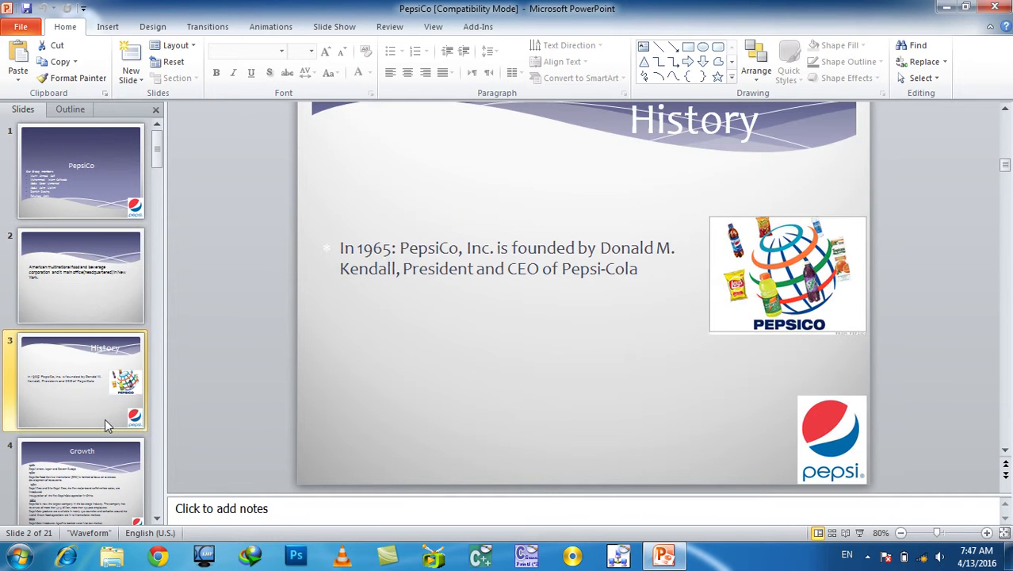
{"action": "left_click", "coordinate": [94, 488]}
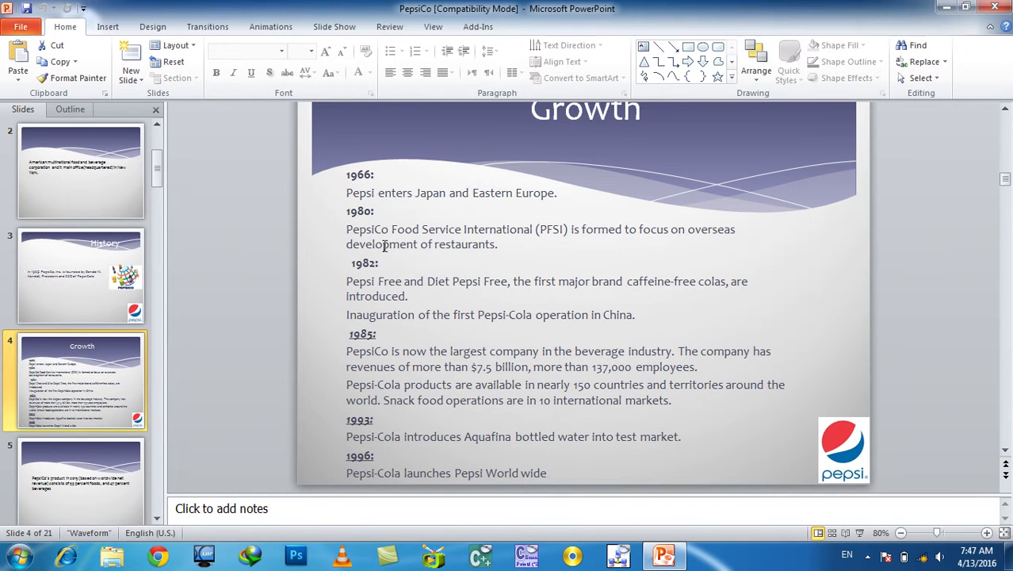
{"action": "scroll", "coordinate": [244, 177], "scroll_direction": "up", "scroll_amount": 2}
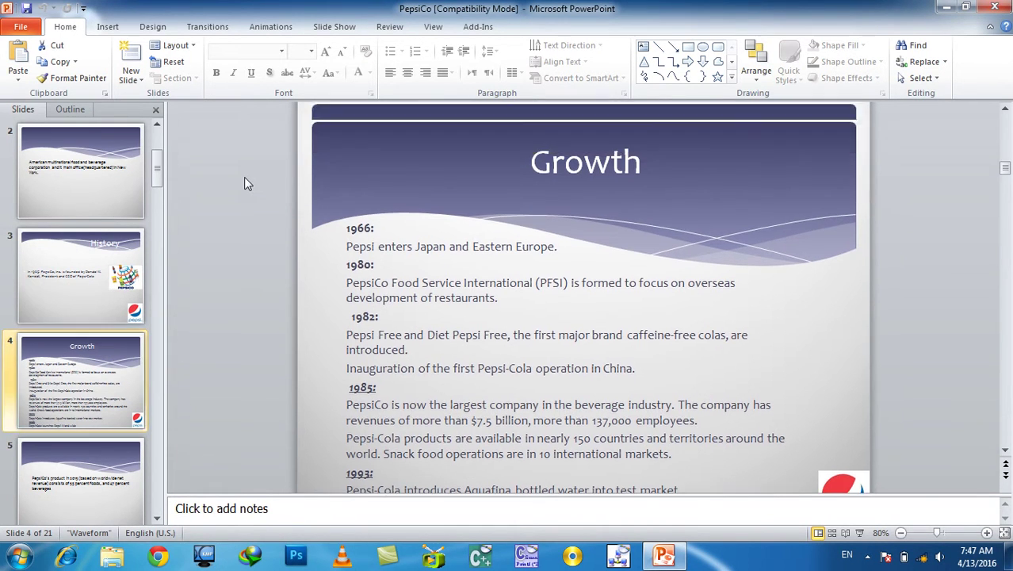
{"action": "scroll", "coordinate": [245, 177], "scroll_direction": "up", "scroll_amount": 3}
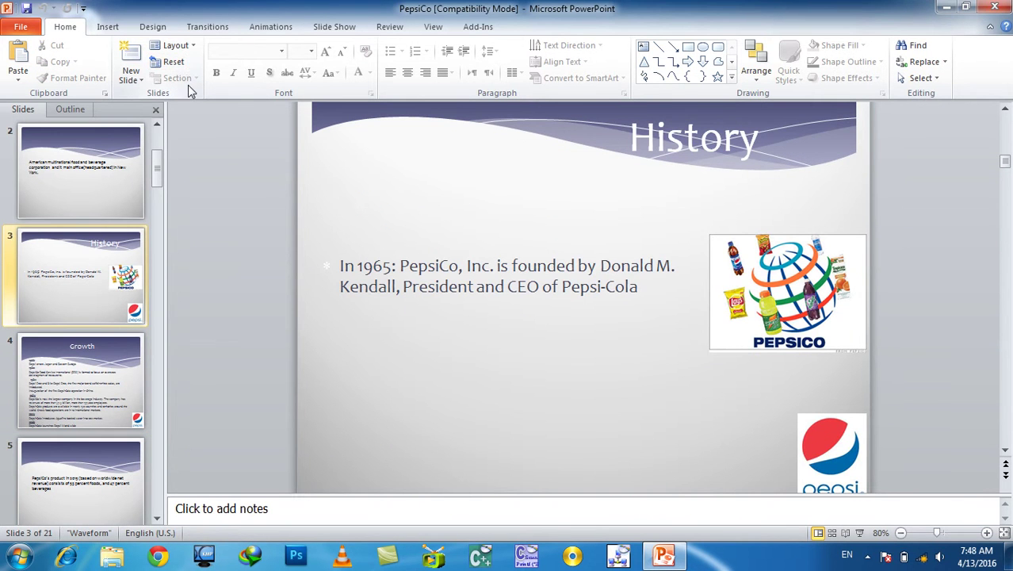
{"action": "left_click", "coordinate": [93, 302]}
{"action": "left_click", "coordinate": [396, 288]}
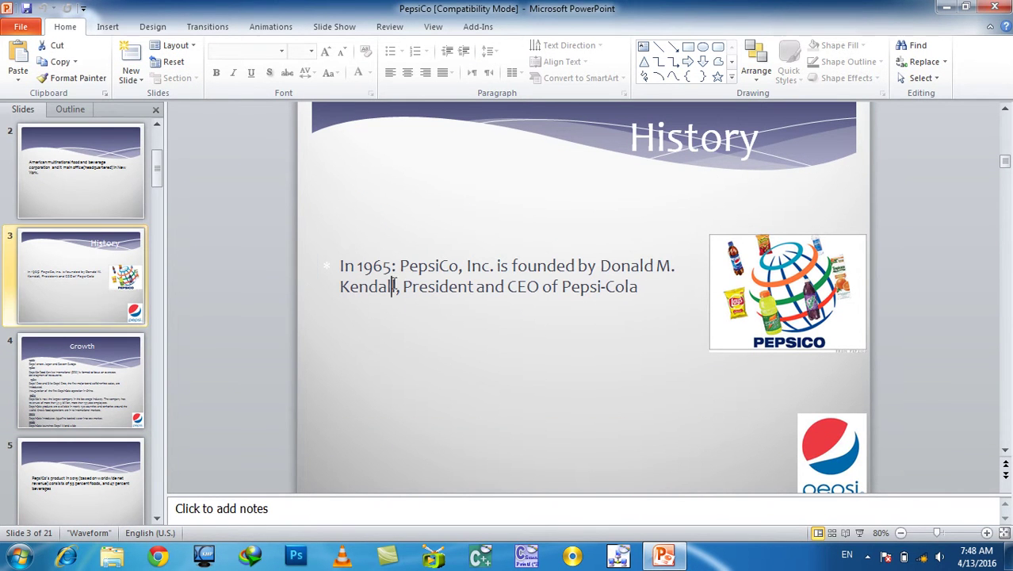
{"action": "triple_click", "coordinate": [409, 268]}
{"action": "double_click", "coordinate": [408, 267]}
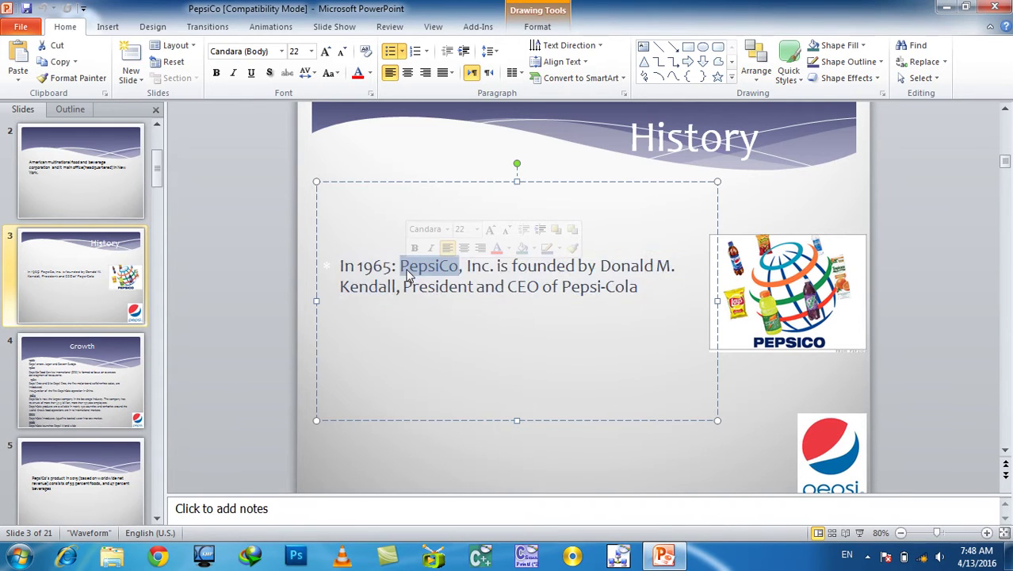
{"action": "triple_click", "coordinate": [408, 269]}
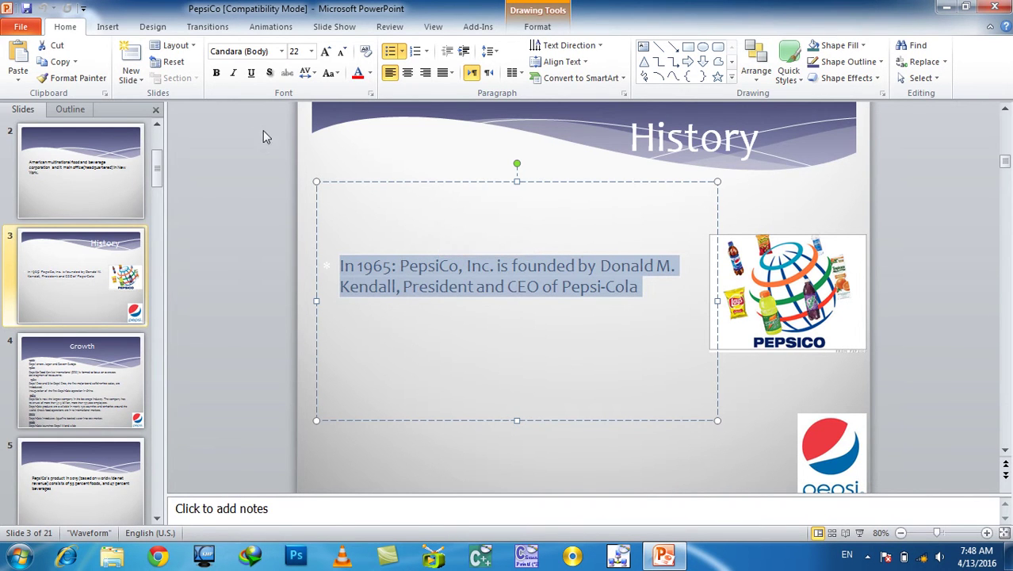
{"action": "left_click", "coordinate": [216, 74]}
{"action": "left_click", "coordinate": [216, 73]}
{"action": "left_click", "coordinate": [233, 73]}
{"action": "left_click", "coordinate": [233, 73]}
{"action": "left_click", "coordinate": [250, 73]}
{"action": "left_click", "coordinate": [250, 73]}
{"action": "left_click", "coordinate": [269, 73]}
{"action": "left_click", "coordinate": [270, 73]}
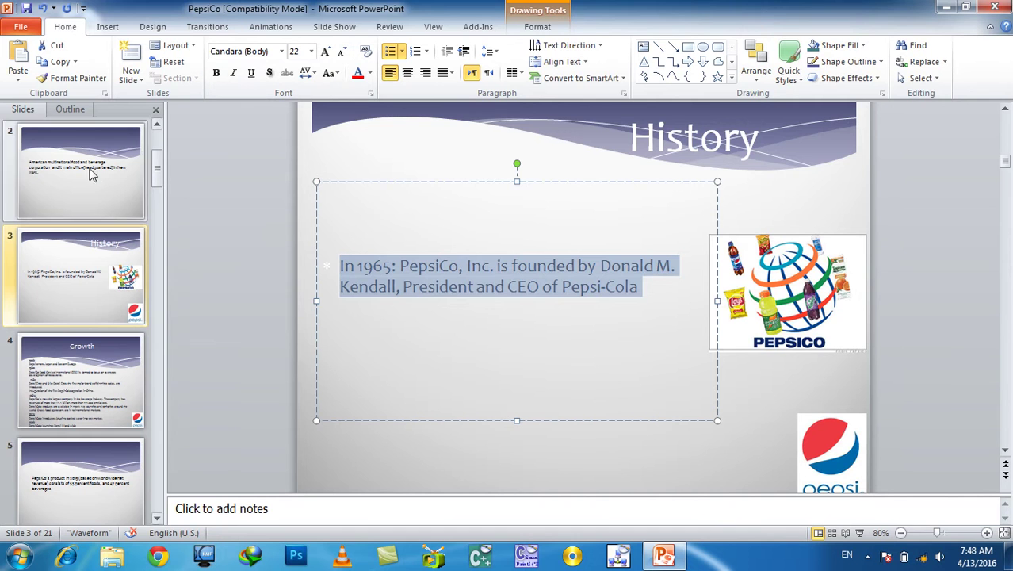
Go to the Growth slide and select its title word Growth
{"action": "left_click", "coordinate": [73, 382]}
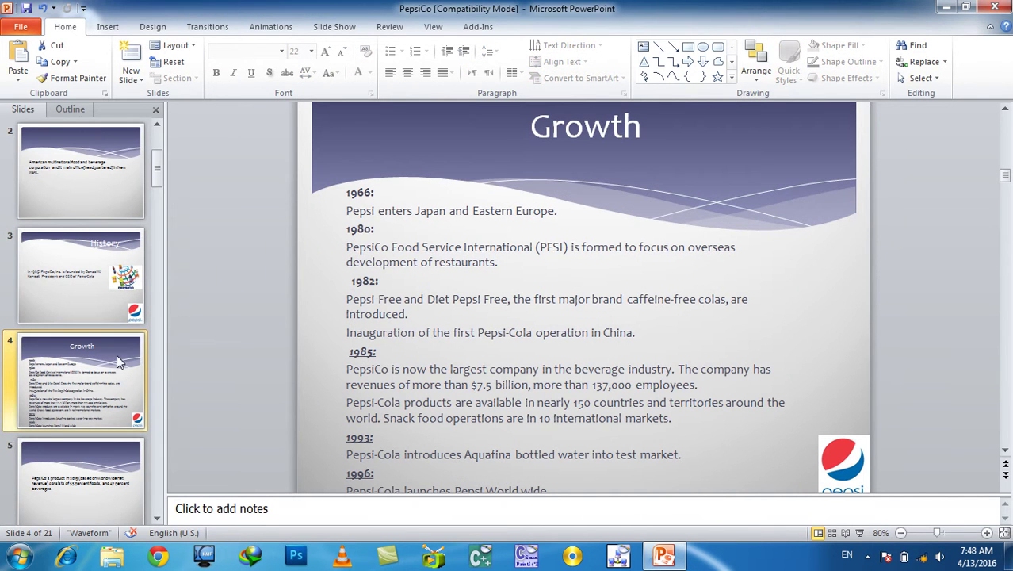
{"action": "left_click", "coordinate": [432, 262]}
{"action": "left_click", "coordinate": [551, 127]}
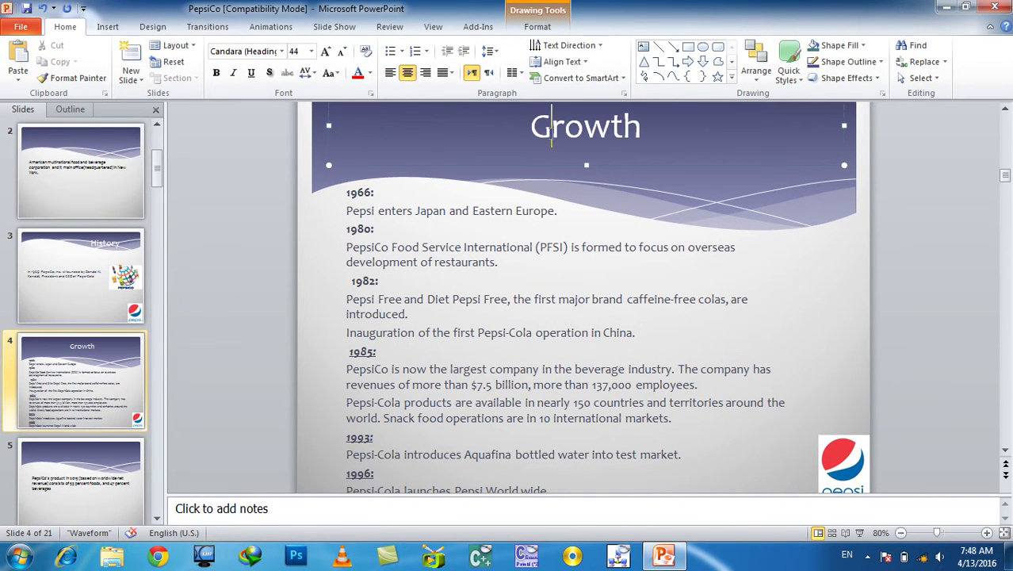
{"action": "double_click", "coordinate": [551, 127]}
{"action": "left_click", "coordinate": [547, 121]}
{"action": "double_click", "coordinate": [547, 121]}
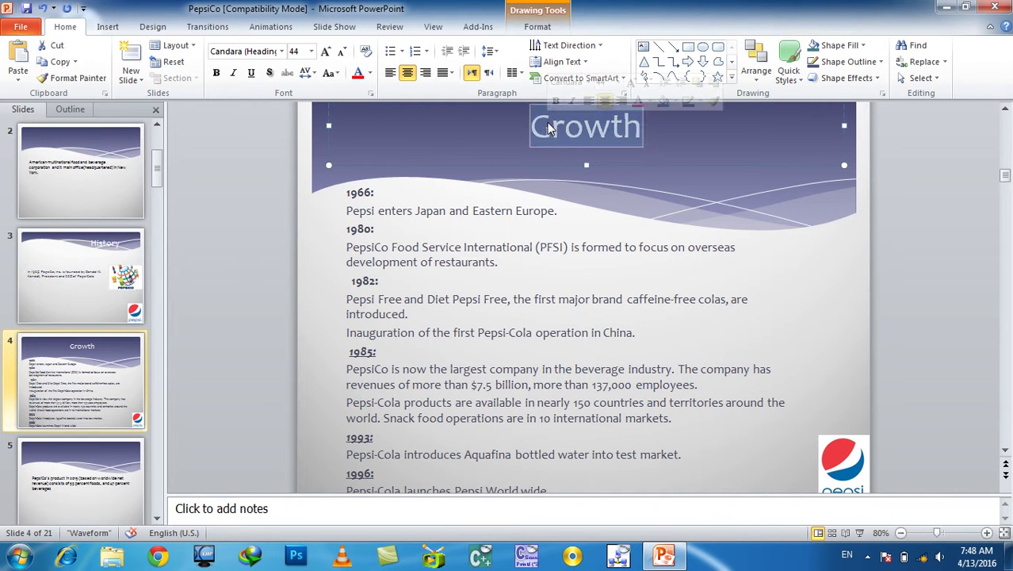
Try right and left alignment on the Growth title, leave it centered, then show slide 2
{"action": "left_click", "coordinate": [425, 74]}
{"action": "left_click", "coordinate": [390, 73]}
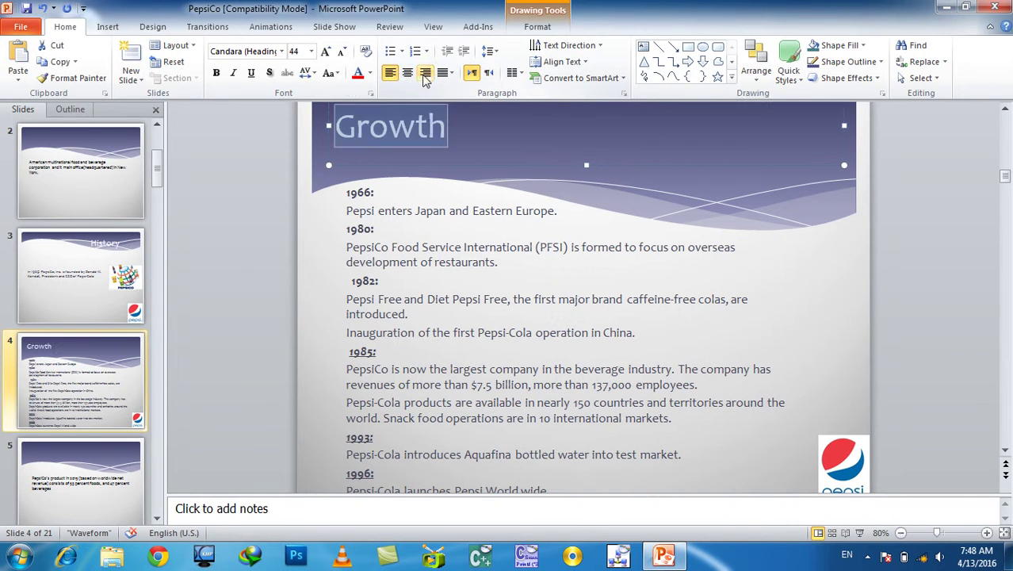
{"action": "left_click", "coordinate": [409, 76]}
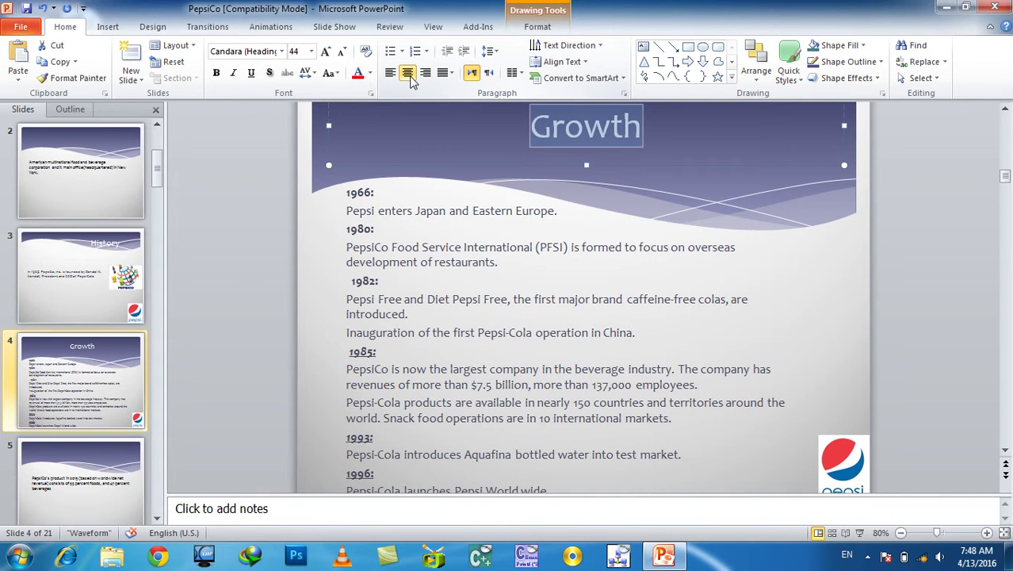
{"action": "key", "text": "ctrl+r"}
{"action": "left_click", "coordinate": [409, 76]}
{"action": "key", "text": "ctrl+l"}
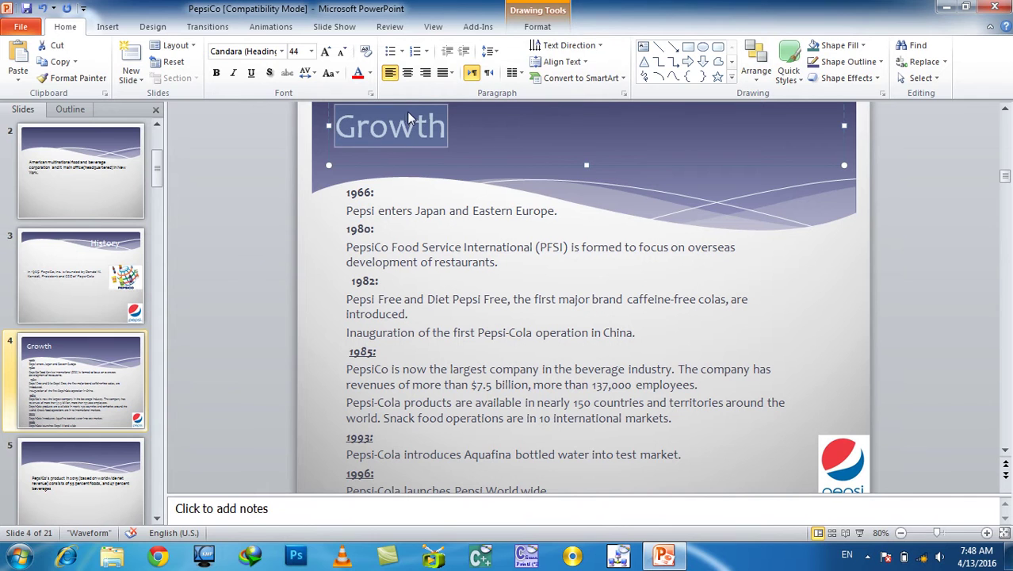
{"action": "key", "text": "ctrl+r"}
{"action": "key", "text": "ctrl+e"}
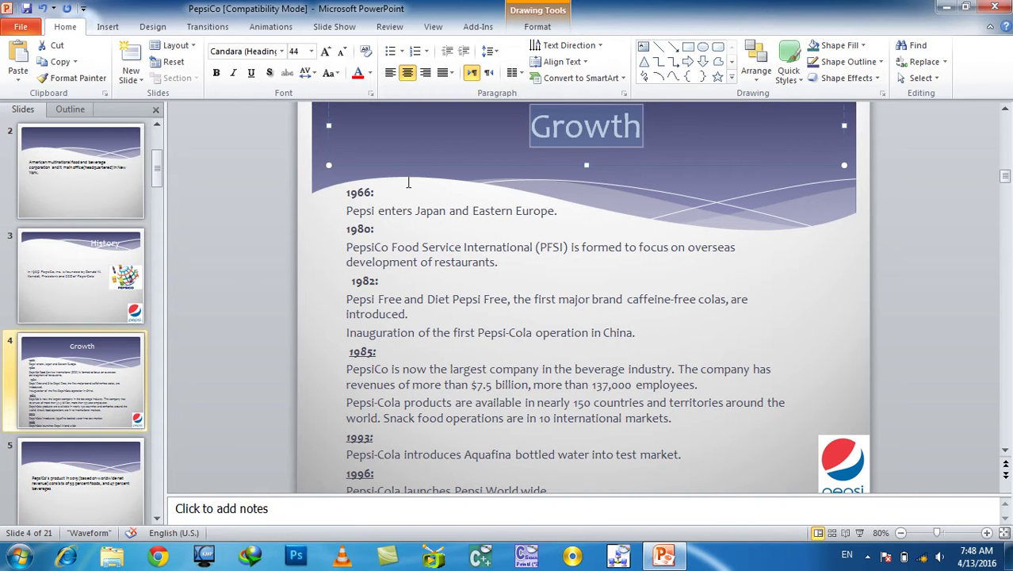
{"action": "left_click", "coordinate": [106, 189]}
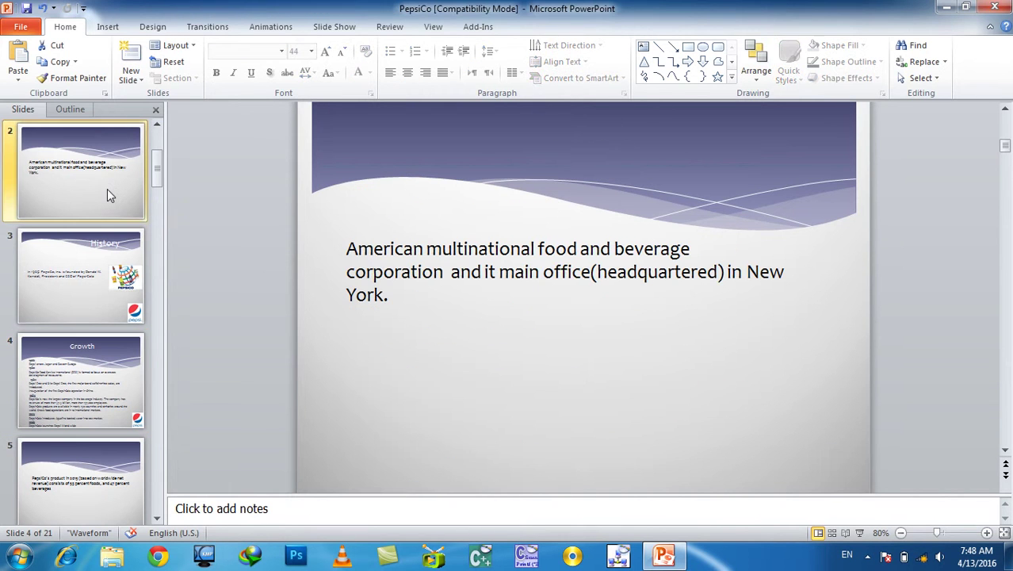
Go to slide 6 and select the PepsiCo brand list paragraph
{"action": "left_click", "coordinate": [480, 271]}
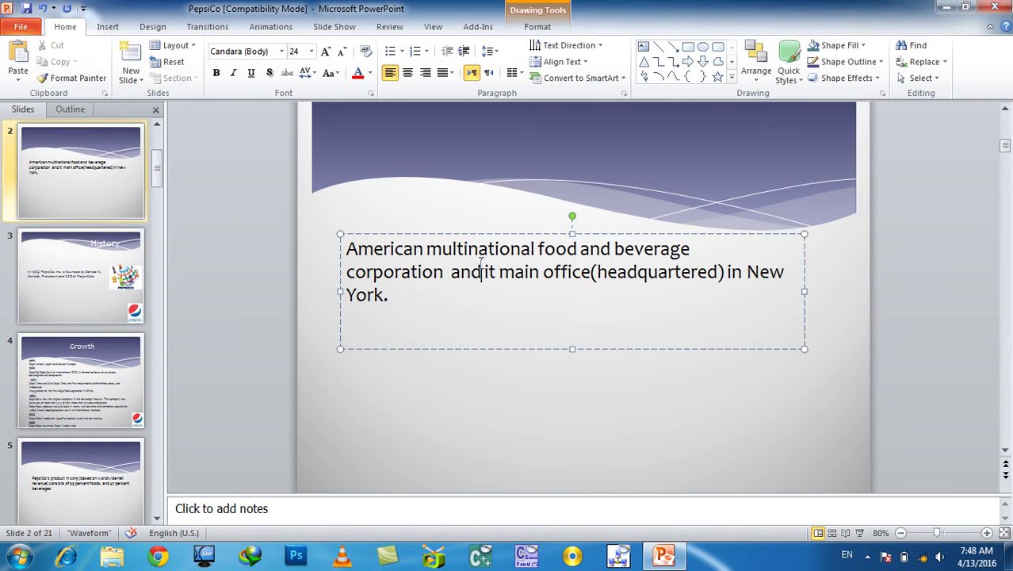
{"action": "left_click", "coordinate": [105, 412]}
{"action": "scroll", "coordinate": [101, 373], "scroll_direction": "down", "scroll_amount": 3}
{"action": "left_click", "coordinate": [87, 278]}
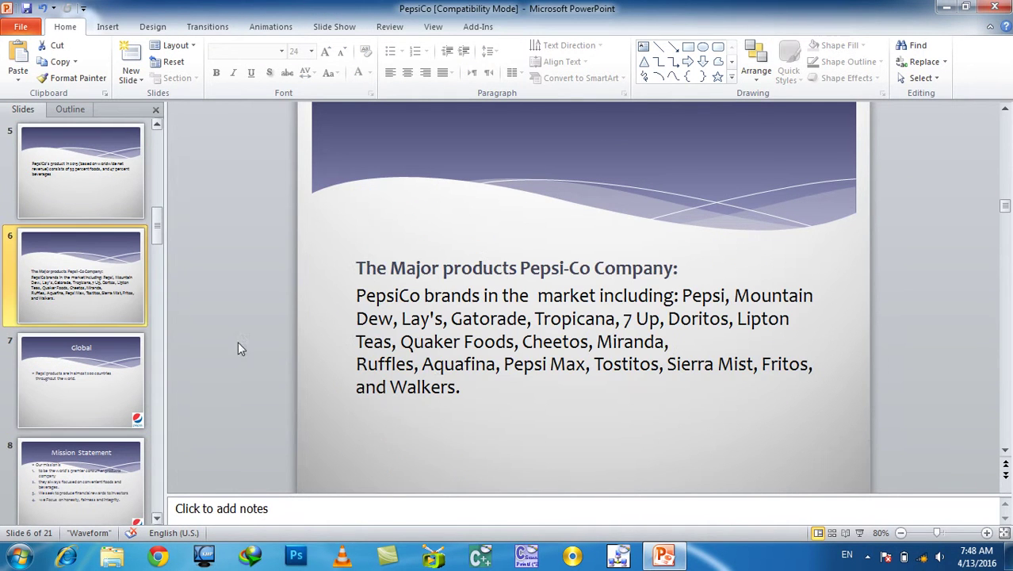
{"action": "left_click", "coordinate": [461, 386]}
{"action": "left_click_drag", "start_coordinate": [530, 403], "coordinate": [527, 403]}
{"action": "left_click_drag", "start_coordinate": [458, 386], "coordinate": [352, 294]}
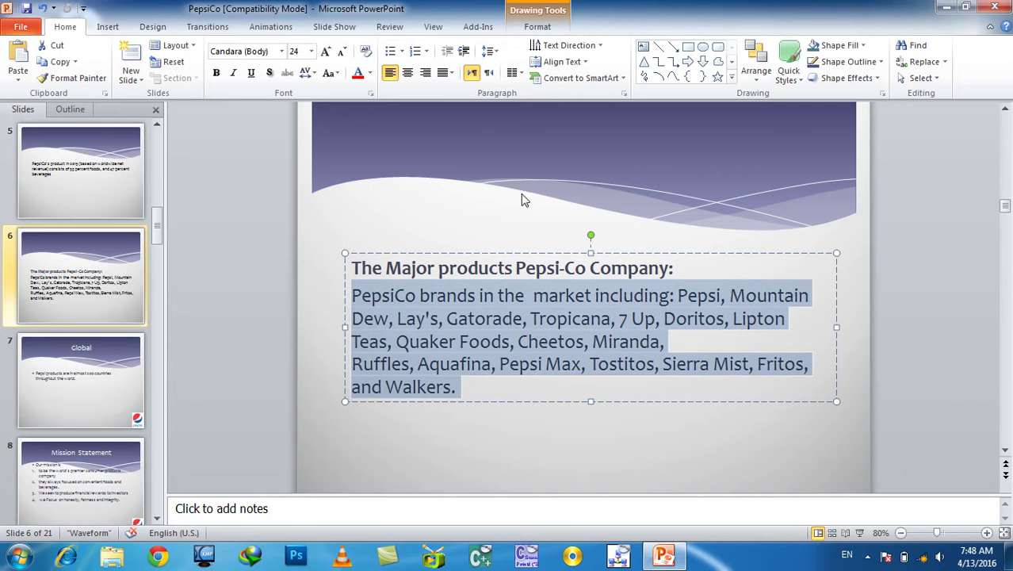
Fully justify the brand paragraph, then try Justify Low and return to Justify
{"action": "left_click", "coordinate": [449, 74]}
{"action": "left_click", "coordinate": [448, 92]}
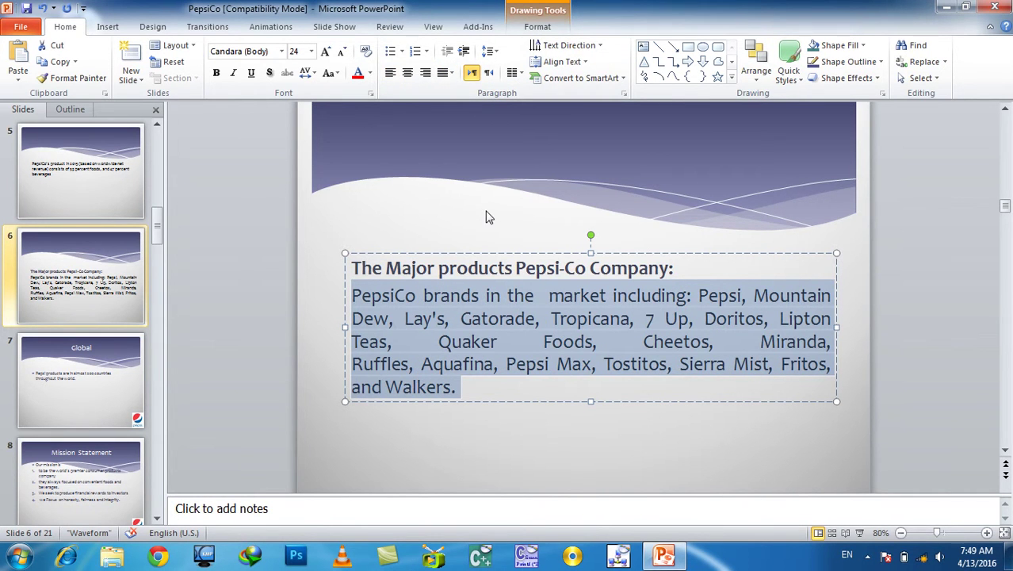
{"action": "left_click", "coordinate": [608, 221]}
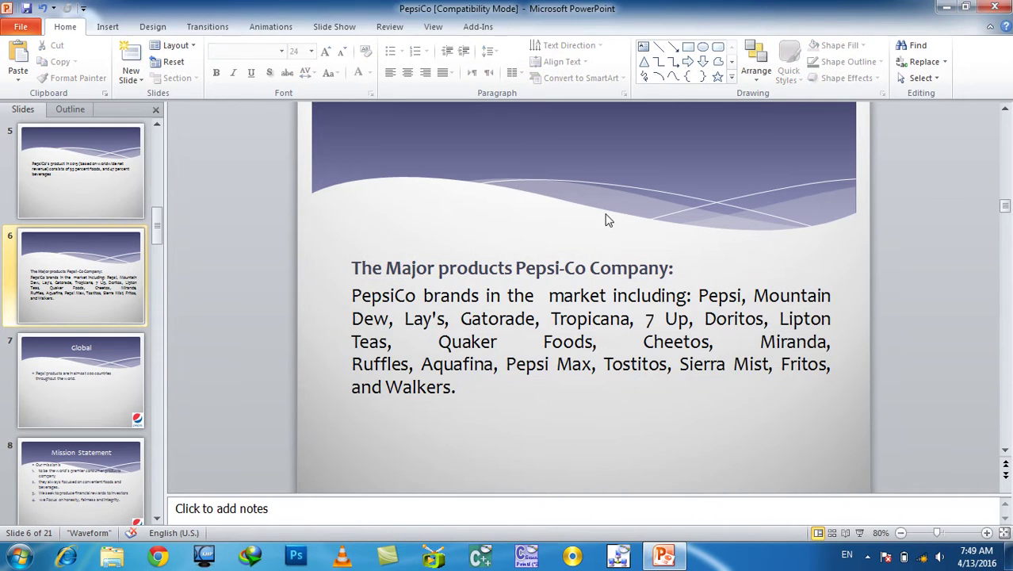
{"action": "double_click", "coordinate": [590, 317]}
{"action": "triple_click", "coordinate": [590, 317]}
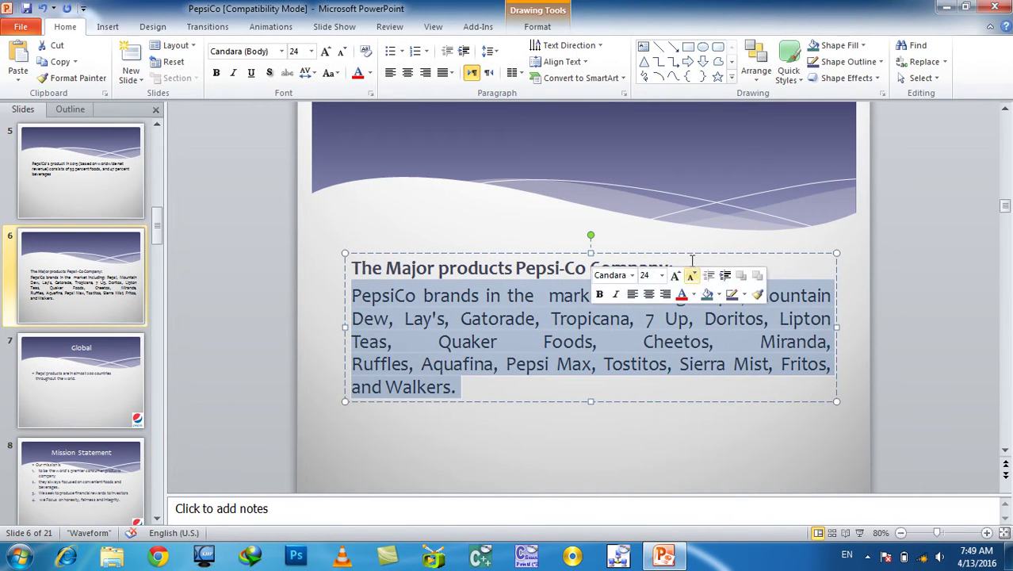
{"action": "left_click", "coordinate": [451, 72]}
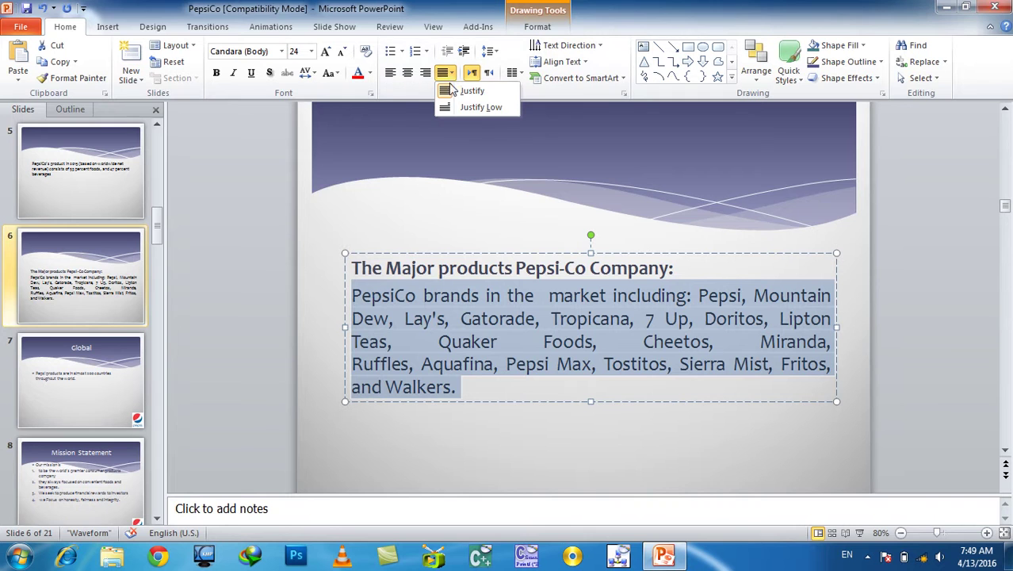
{"action": "left_click", "coordinate": [478, 107]}
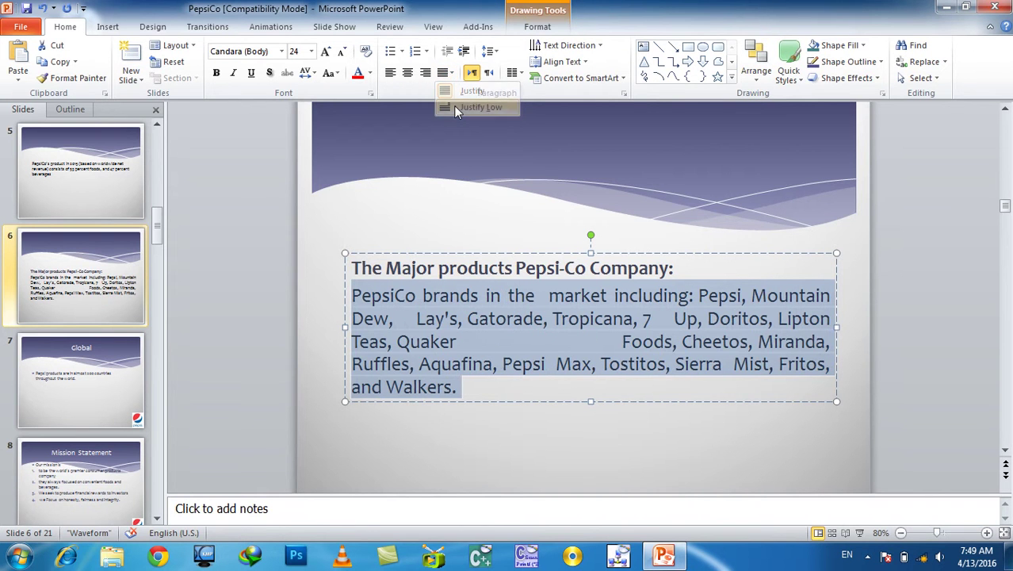
{"action": "left_click", "coordinate": [452, 71]}
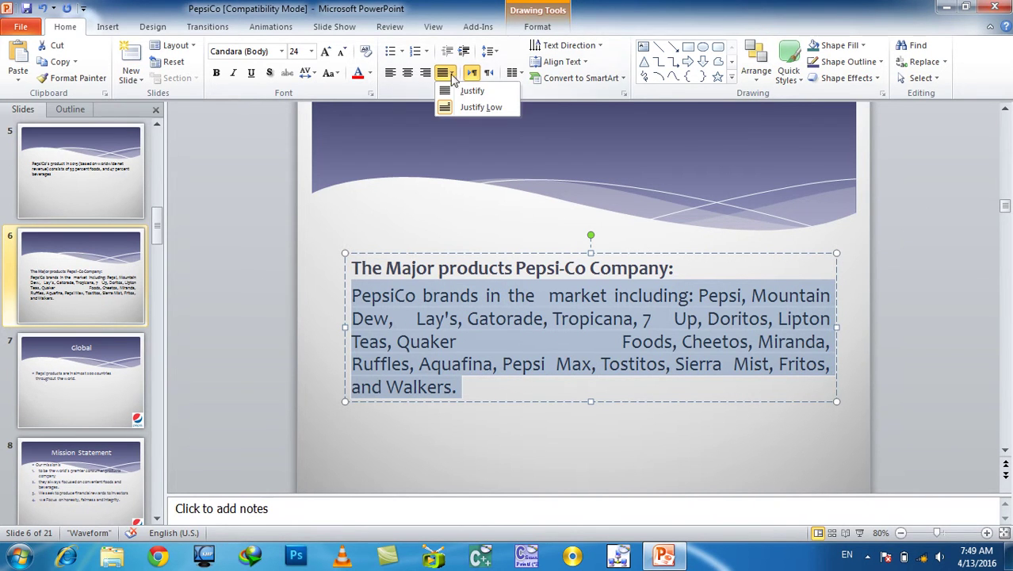
{"action": "left_click", "coordinate": [452, 92]}
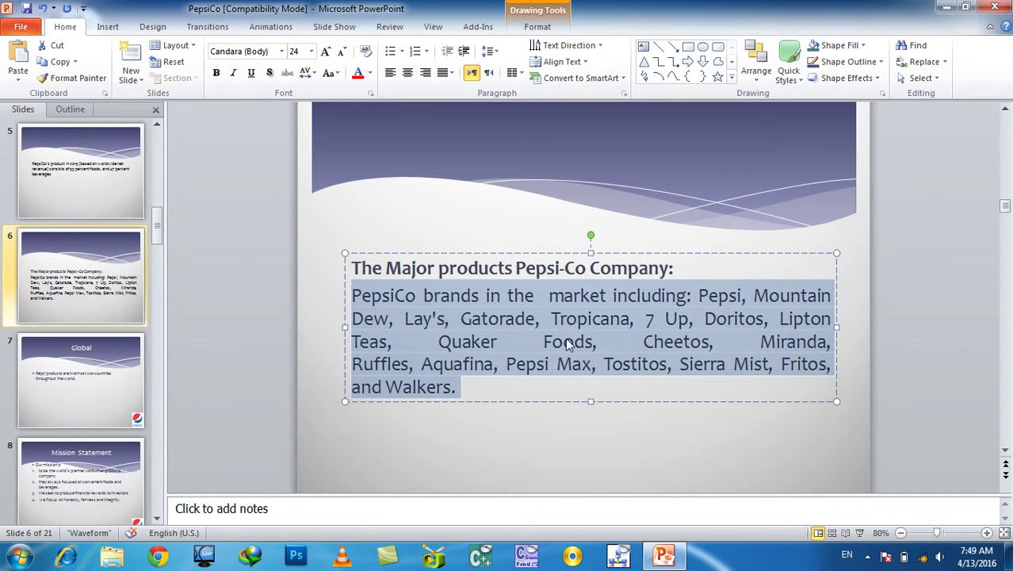
Test Justify Low on the paragraph once more before settling on regular Justify
{"action": "left_click", "coordinate": [451, 72]}
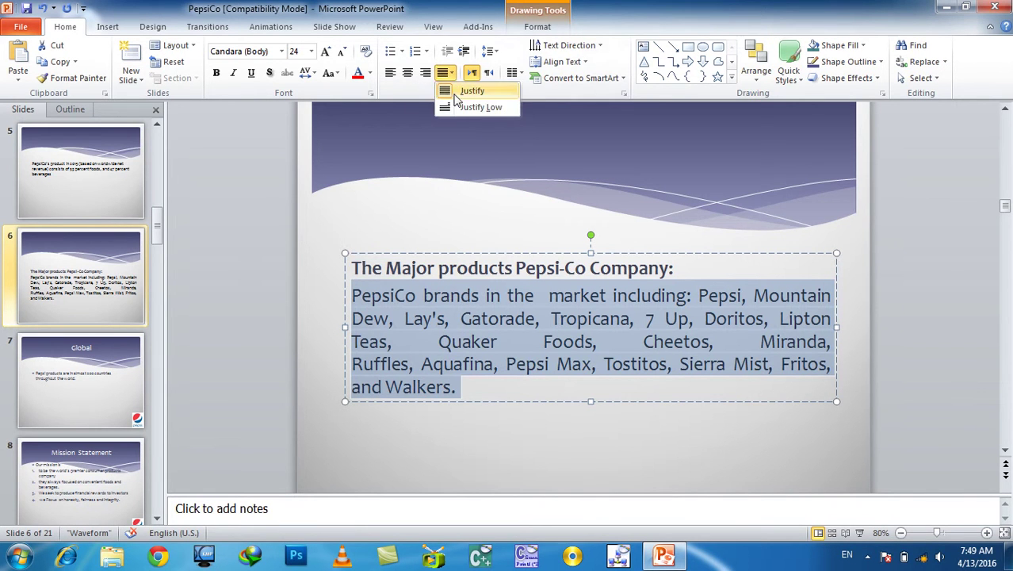
{"action": "left_click", "coordinate": [458, 111]}
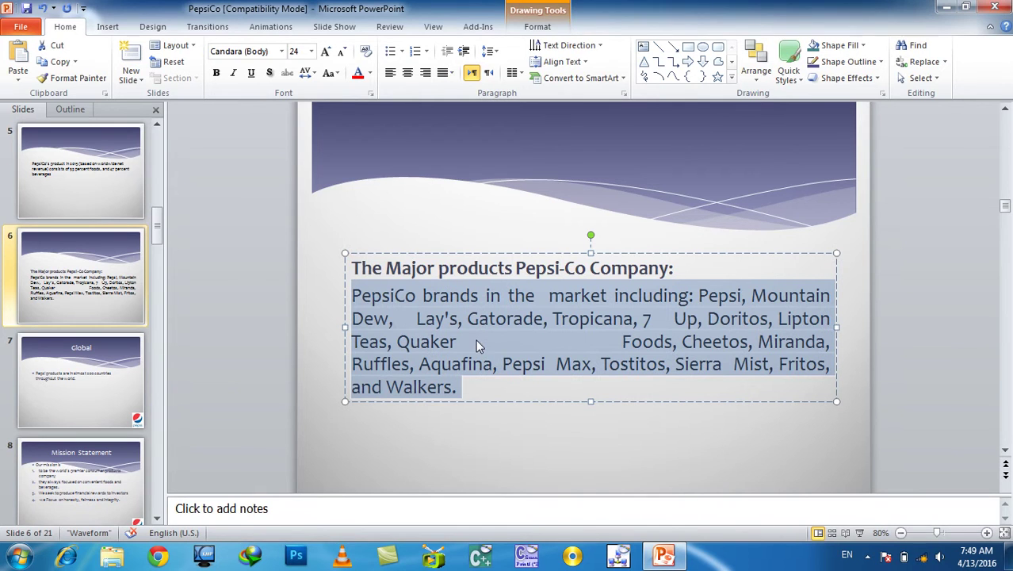
{"action": "left_click", "coordinate": [451, 72]}
{"action": "left_click", "coordinate": [469, 91]}
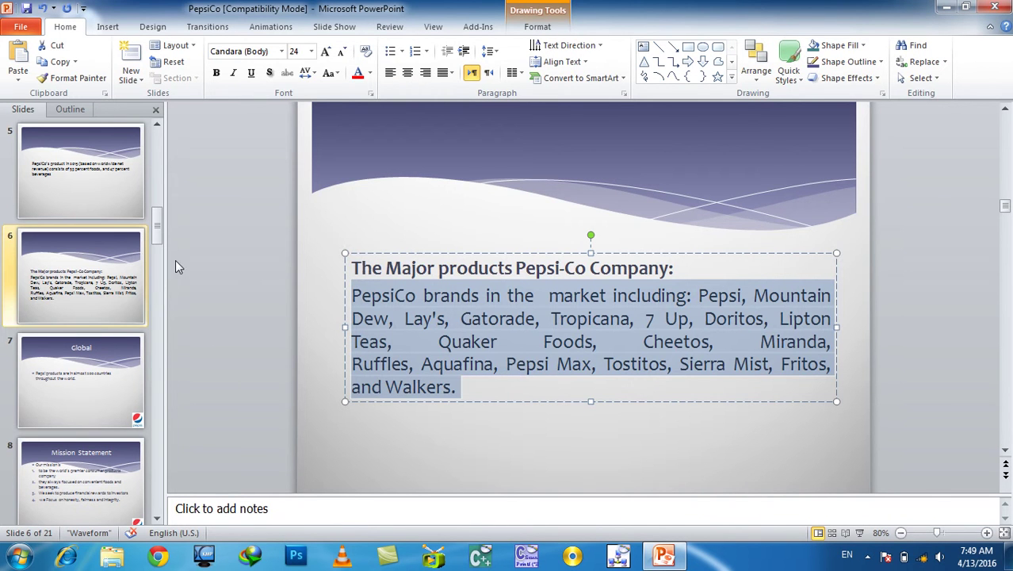
Go to slide 8 and select the four numbered Mission Statement items
{"action": "left_click", "coordinate": [99, 511]}
{"action": "left_click", "coordinate": [462, 291]}
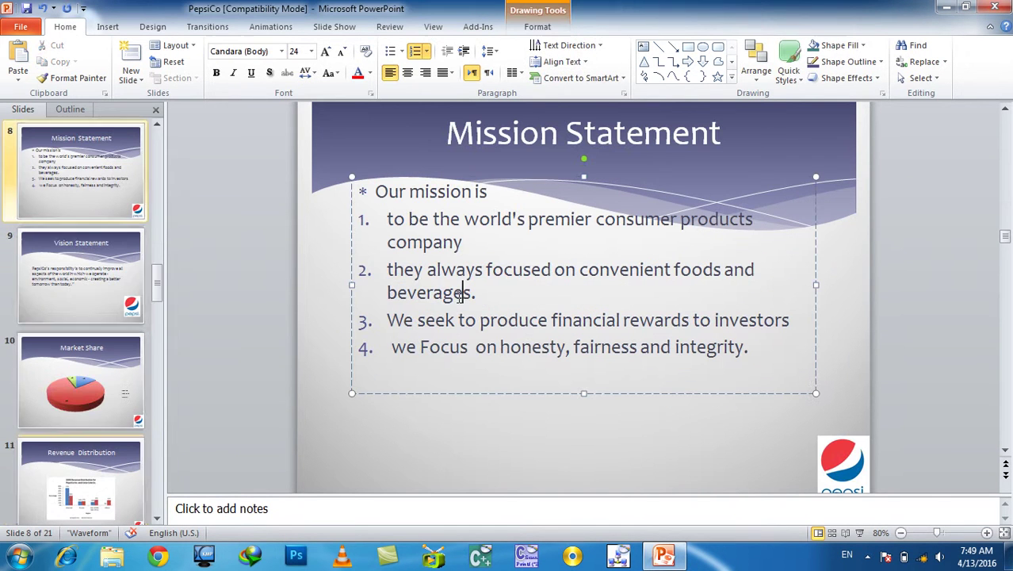
{"action": "mouse_move", "coordinate": [638, 349]}
{"action": "left_mouse_down"}
{"action": "mouse_move", "coordinate": [475, 347]}
{"action": "mouse_move", "coordinate": [368, 269]}
{"action": "left_mouse_up"}
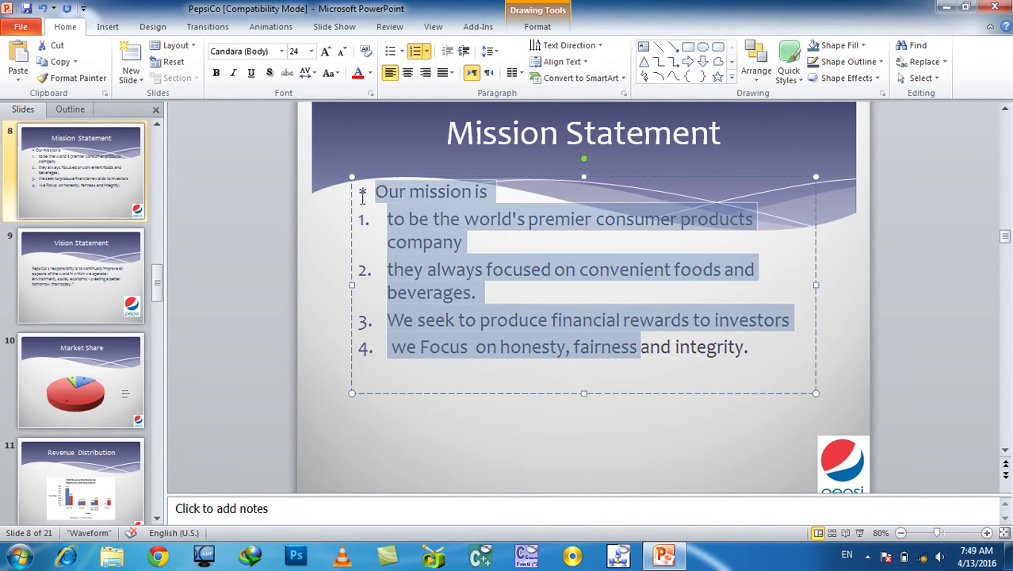
Try hollow-circle and diamond bullets, settle on checkmarks, then open Bullets and Numbering
{"action": "left_click", "coordinate": [402, 53]}
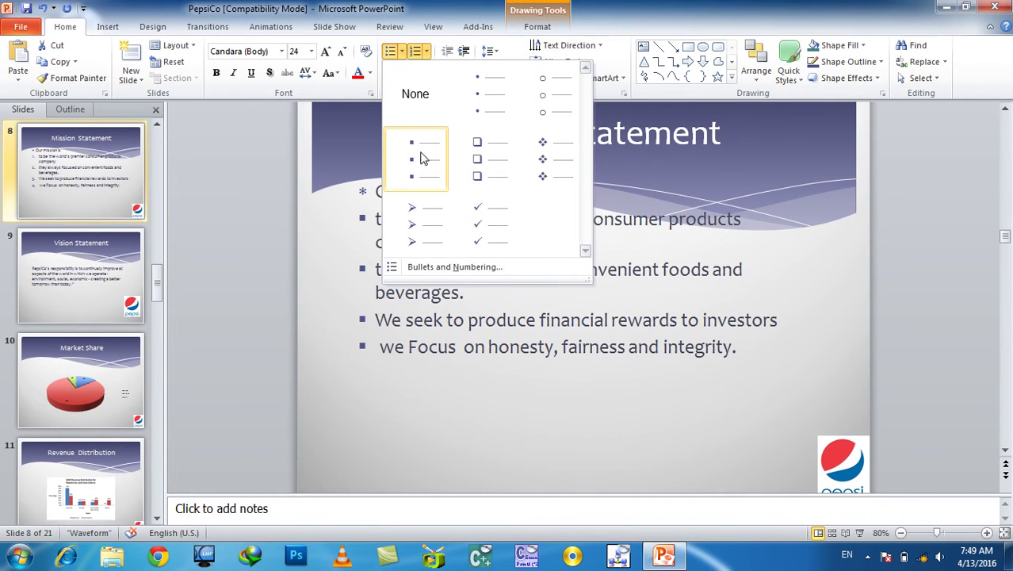
{"action": "left_click", "coordinate": [523, 102]}
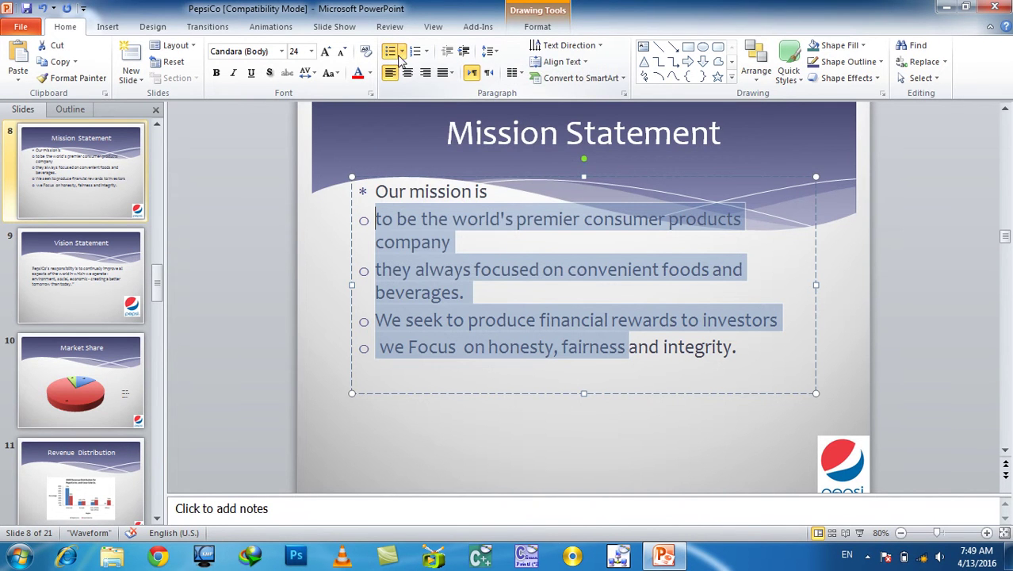
{"action": "left_click", "coordinate": [401, 52]}
{"action": "left_click", "coordinate": [541, 176]}
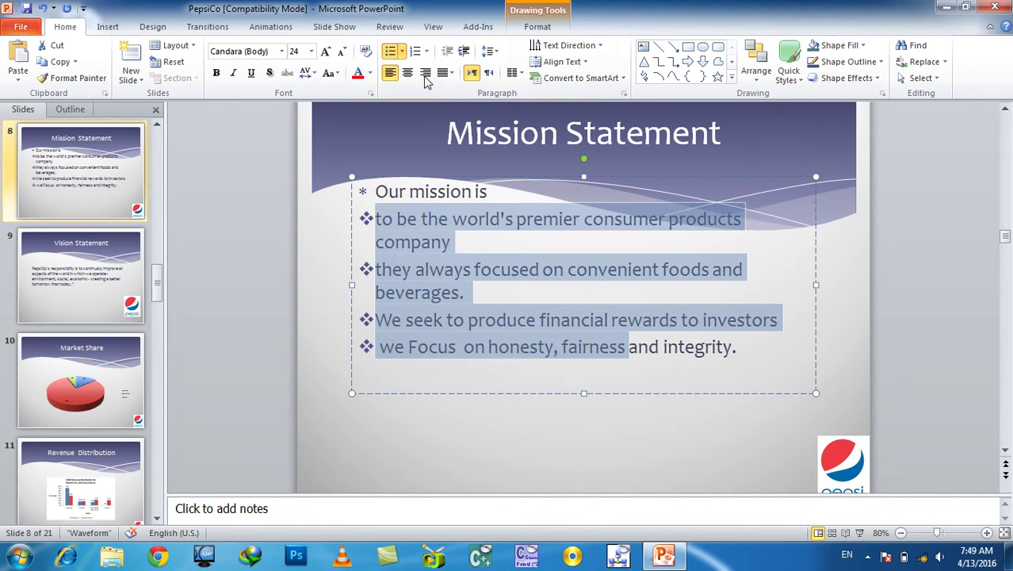
{"action": "left_click", "coordinate": [402, 51]}
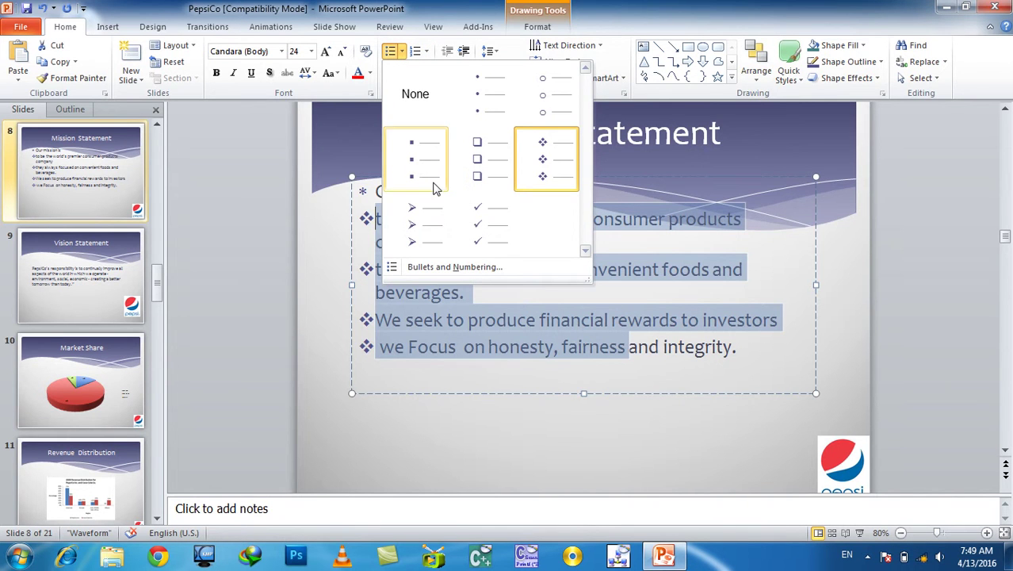
{"action": "left_click", "coordinate": [479, 228]}
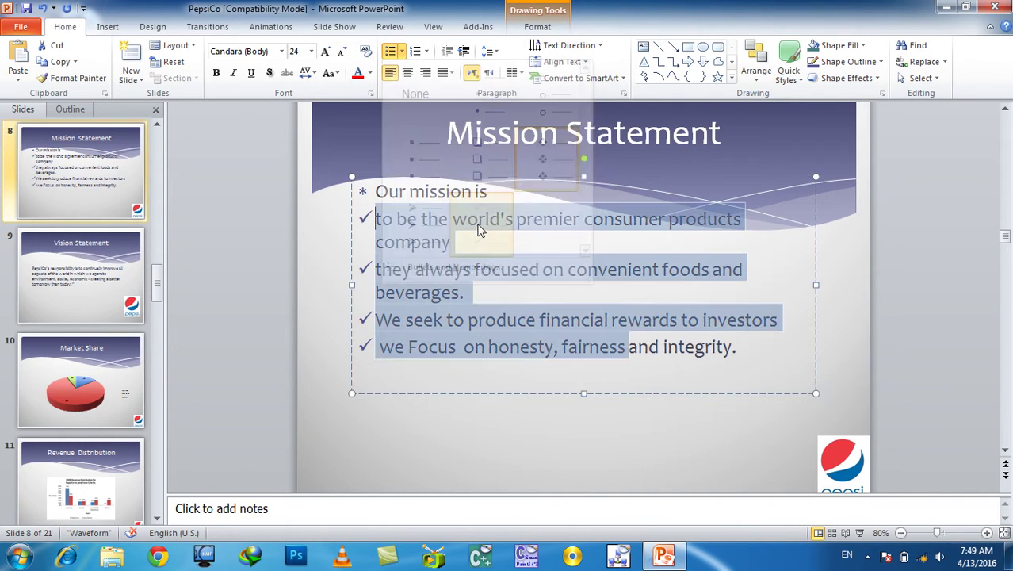
{"action": "left_click", "coordinate": [401, 52]}
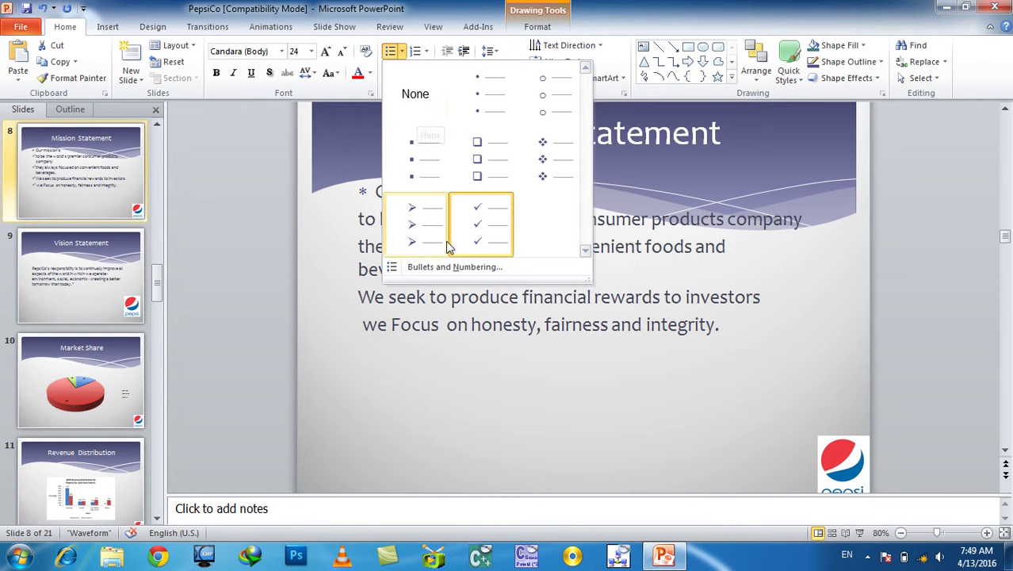
{"action": "left_click", "coordinate": [457, 268]}
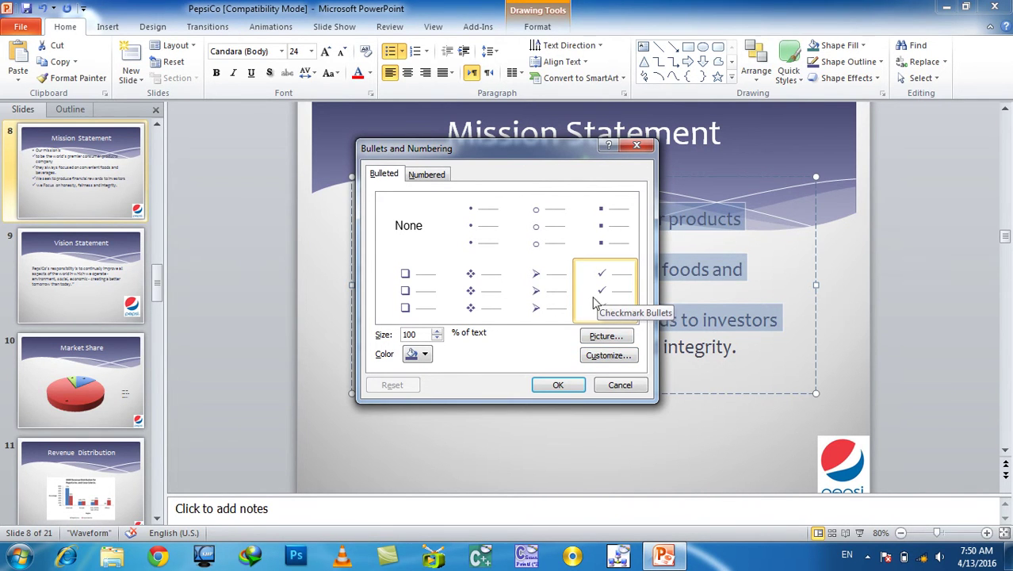
Give the mission items a custom ỹ symbol bullet via Customize
{"action": "left_click", "coordinate": [596, 355]}
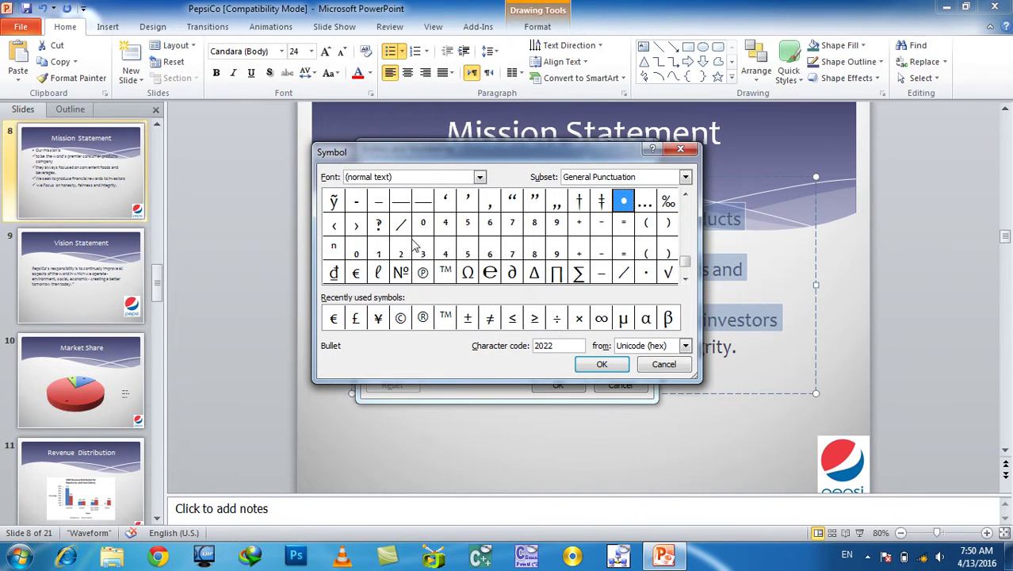
{"action": "left_click", "coordinate": [340, 207]}
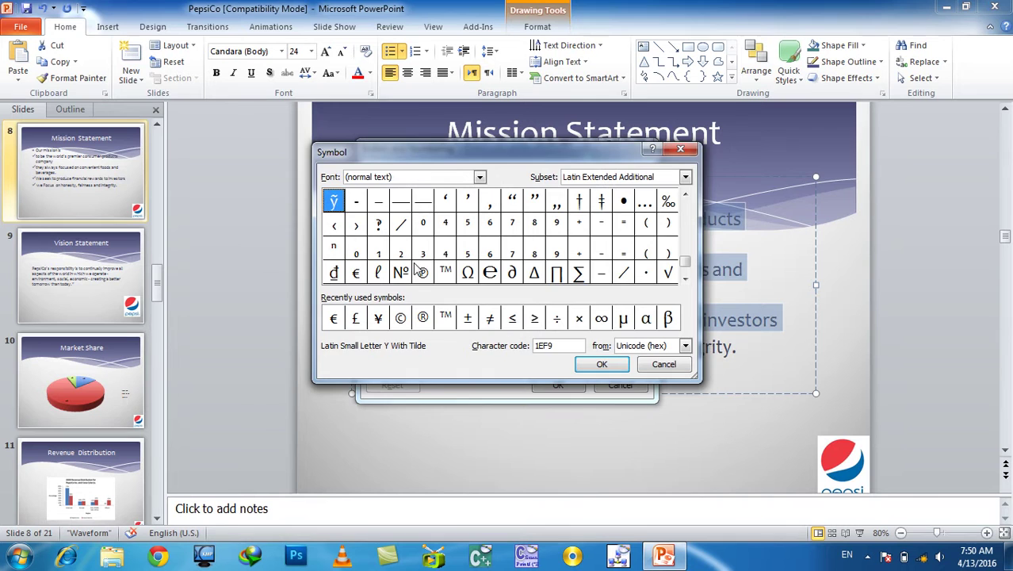
{"action": "left_click", "coordinate": [601, 364]}
{"action": "left_click", "coordinate": [558, 384]}
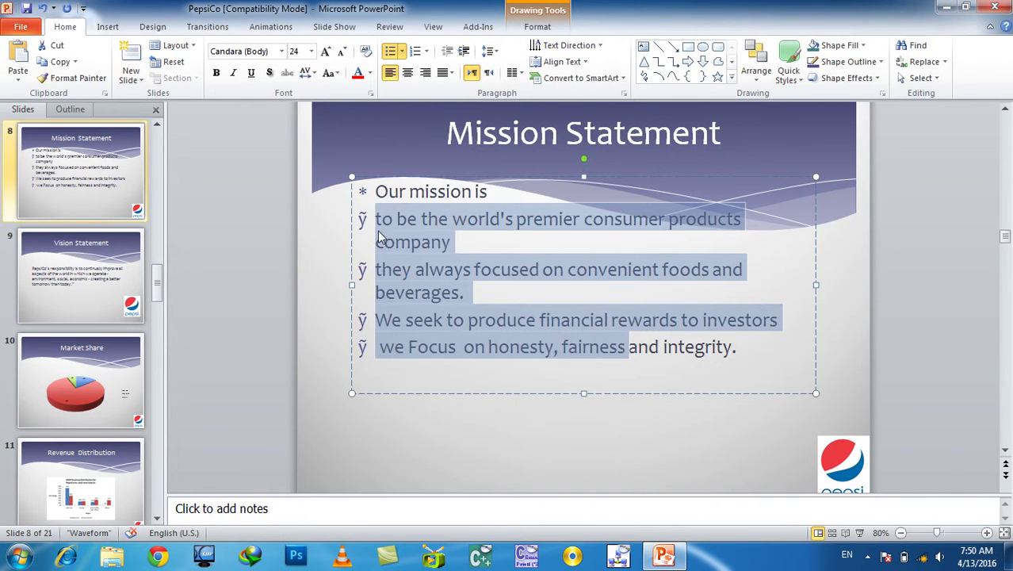
Replace the symbol with a small multicoloured picture bullet from the Picture gallery
{"action": "left_click", "coordinate": [402, 50]}
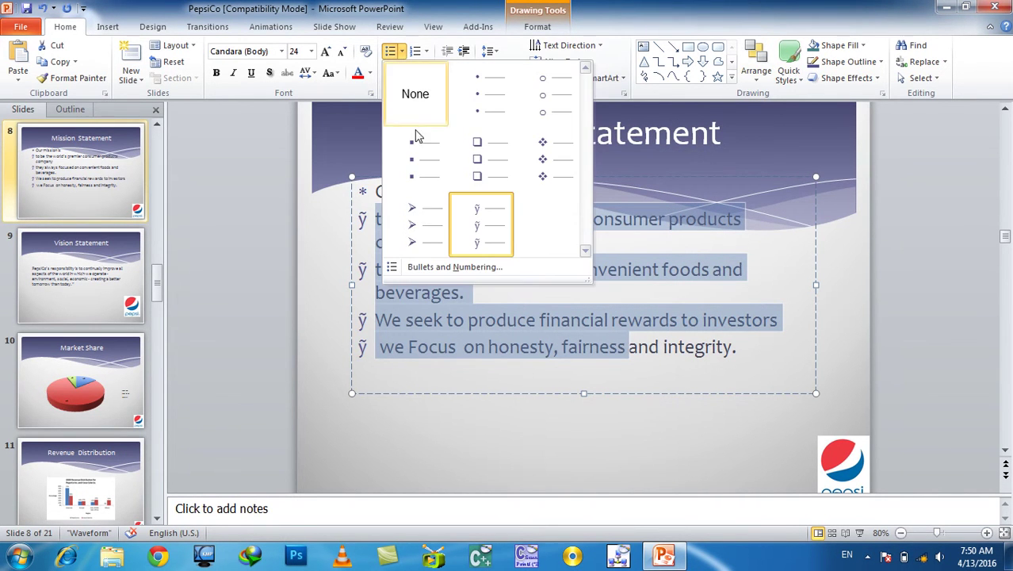
{"action": "left_click", "coordinate": [445, 268]}
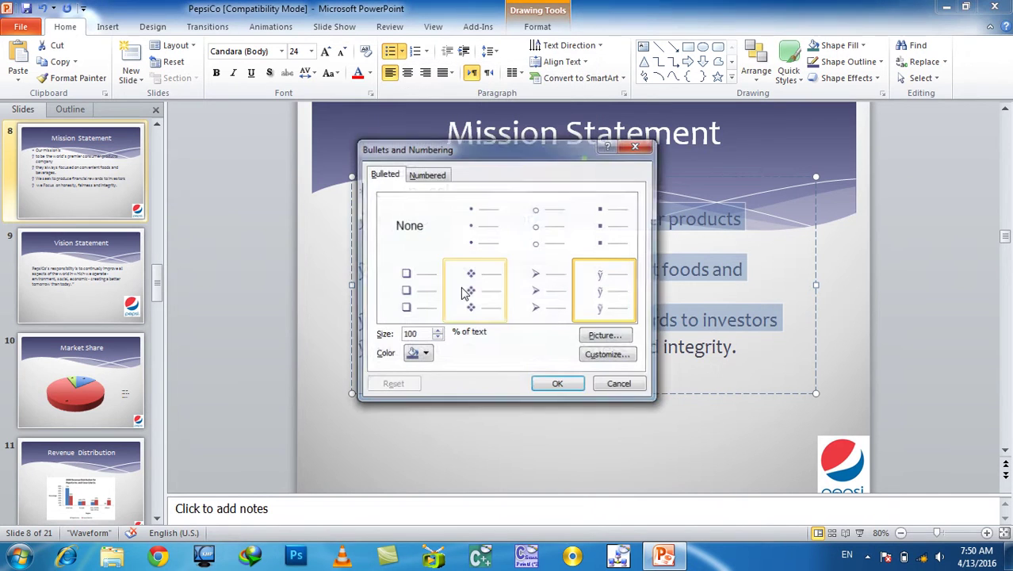
{"action": "left_click", "coordinate": [594, 339]}
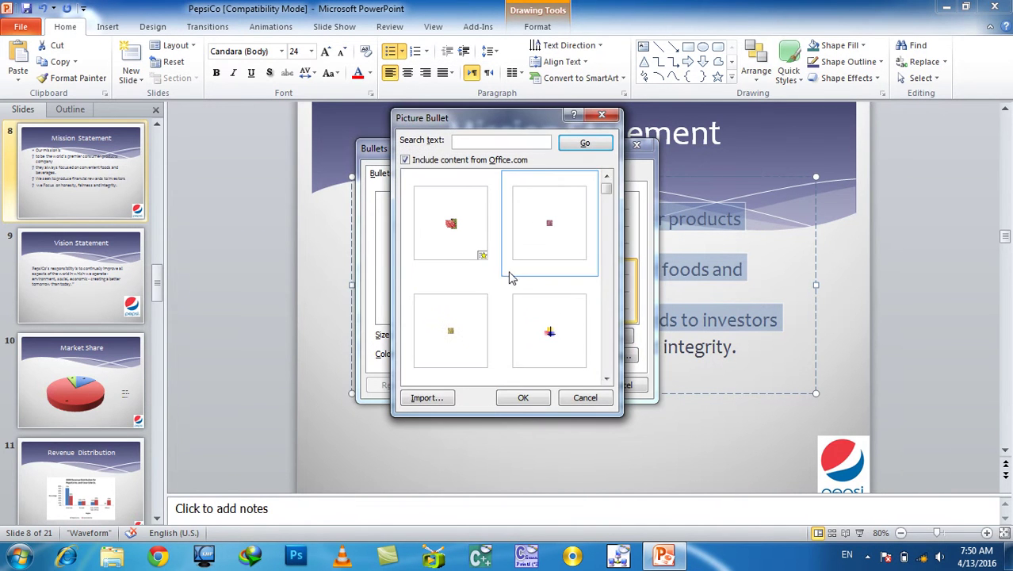
{"action": "left_click_drag", "start_coordinate": [608, 194], "coordinate": [606, 198]}
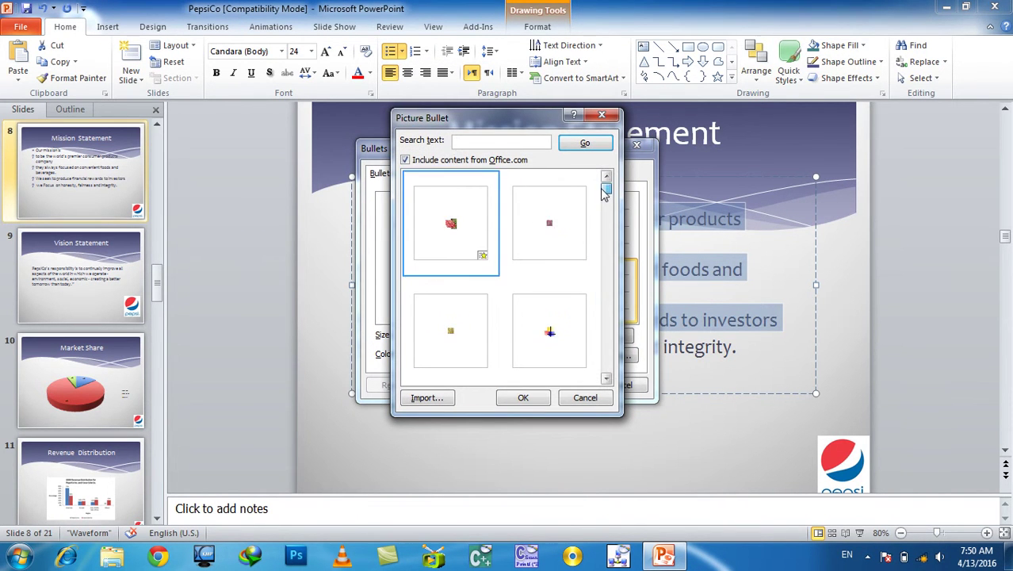
{"action": "left_click", "coordinate": [578, 224]}
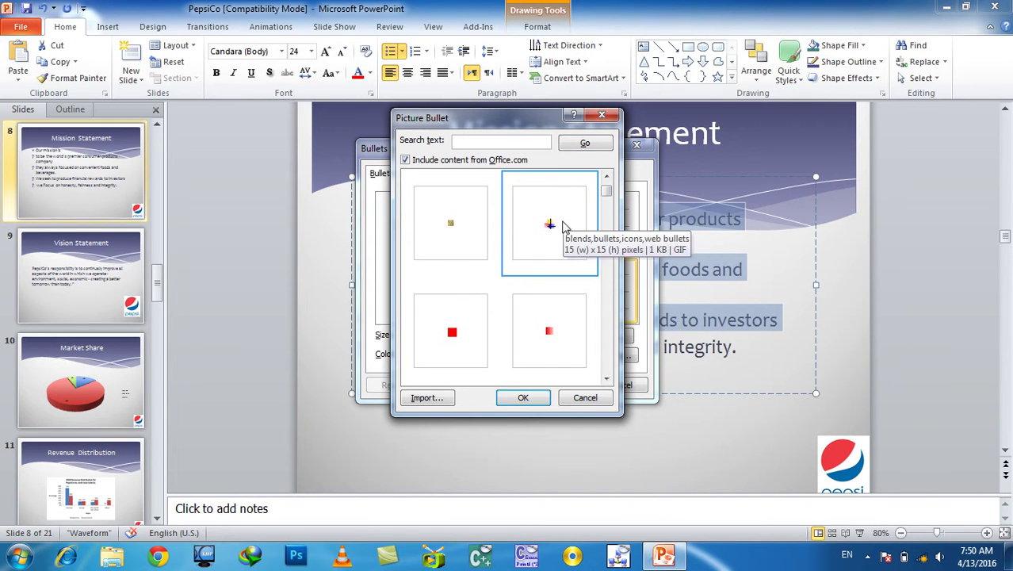
{"action": "left_click", "coordinate": [523, 399]}
{"action": "left_click", "coordinate": [534, 388]}
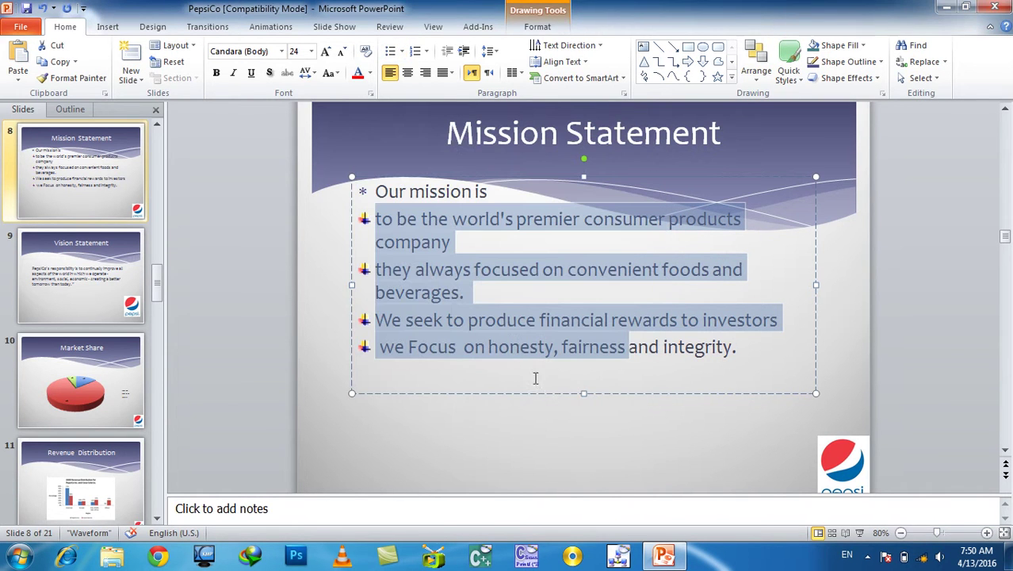
{"action": "left_click", "coordinate": [402, 50]}
Enlarge the picture bullets slightly in Bullets and Numbering
{"action": "left_click", "coordinate": [429, 268]}
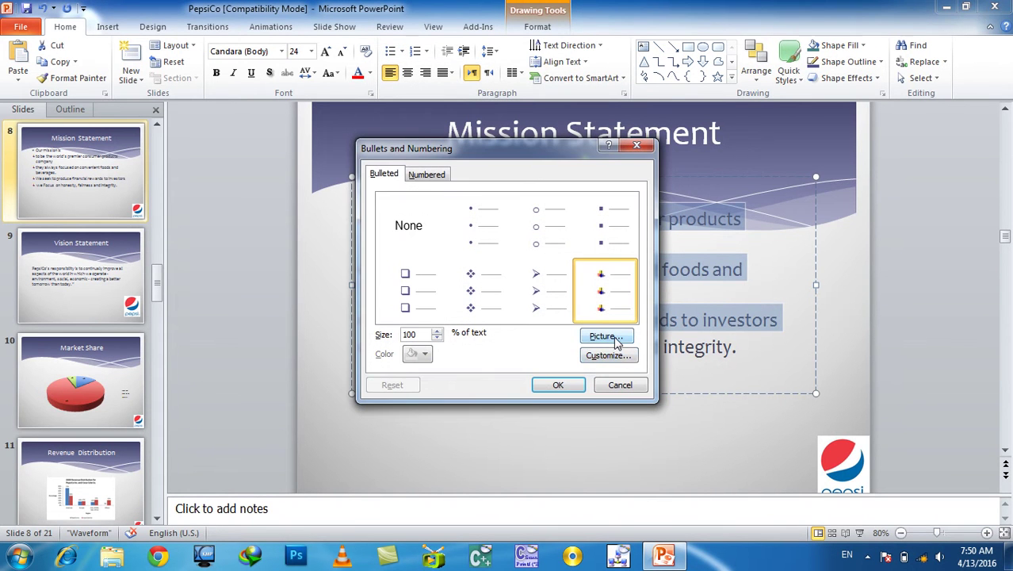
{"action": "left_click", "coordinate": [437, 331]}
{"action": "left_click", "coordinate": [556, 386]}
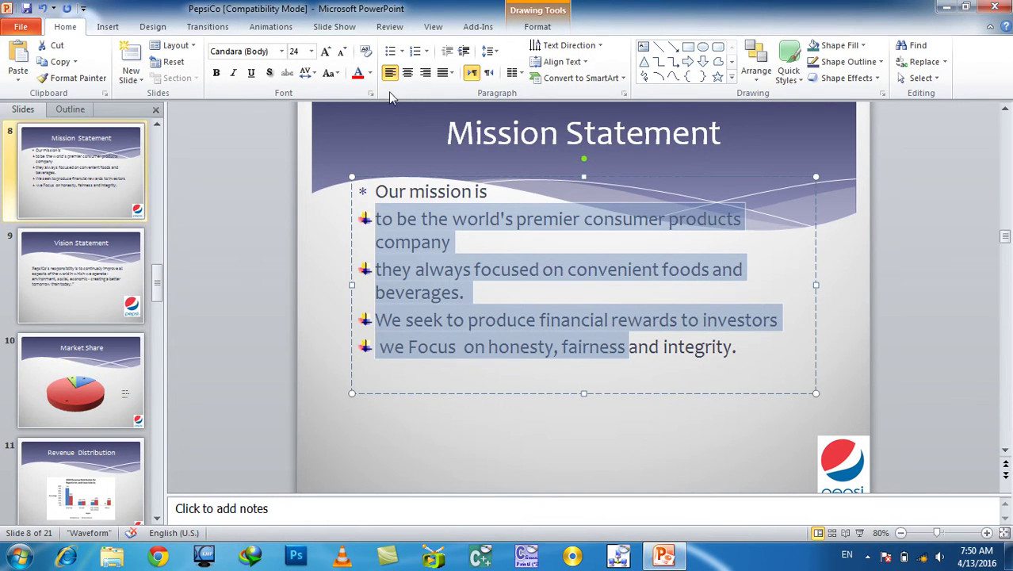
Switch to a round bullet character coloured red at 113% of text size
{"action": "left_click", "coordinate": [401, 51]}
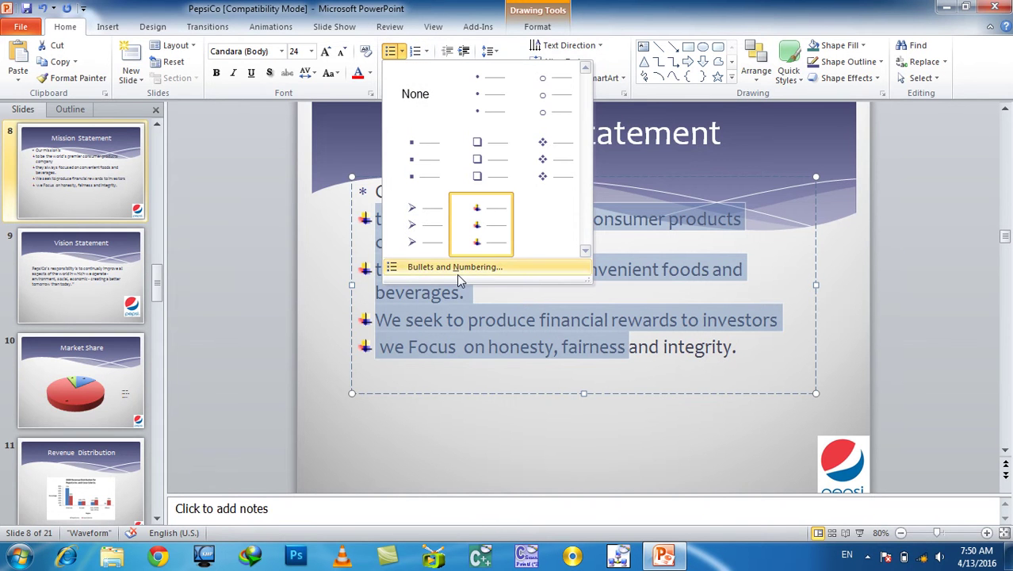
{"action": "left_click", "coordinate": [458, 268]}
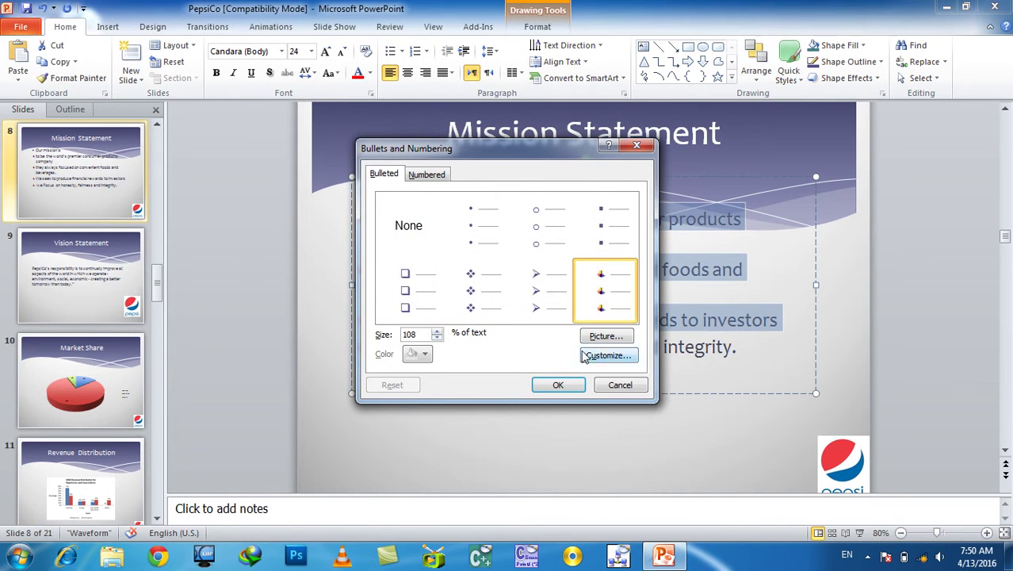
{"action": "left_click", "coordinate": [591, 355]}
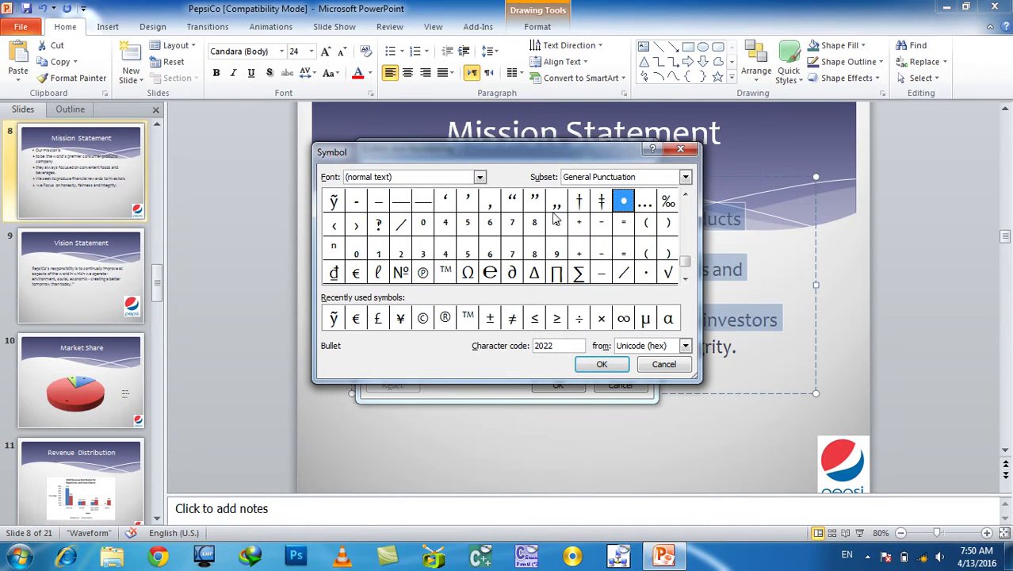
{"action": "left_click", "coordinate": [538, 203]}
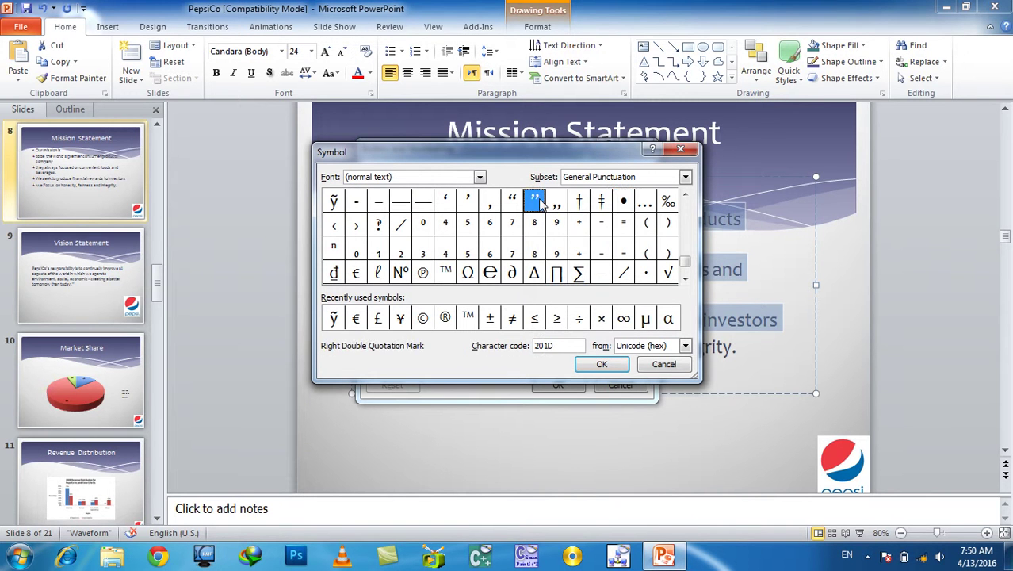
{"action": "left_click", "coordinate": [623, 204]}
{"action": "left_click", "coordinate": [607, 363]}
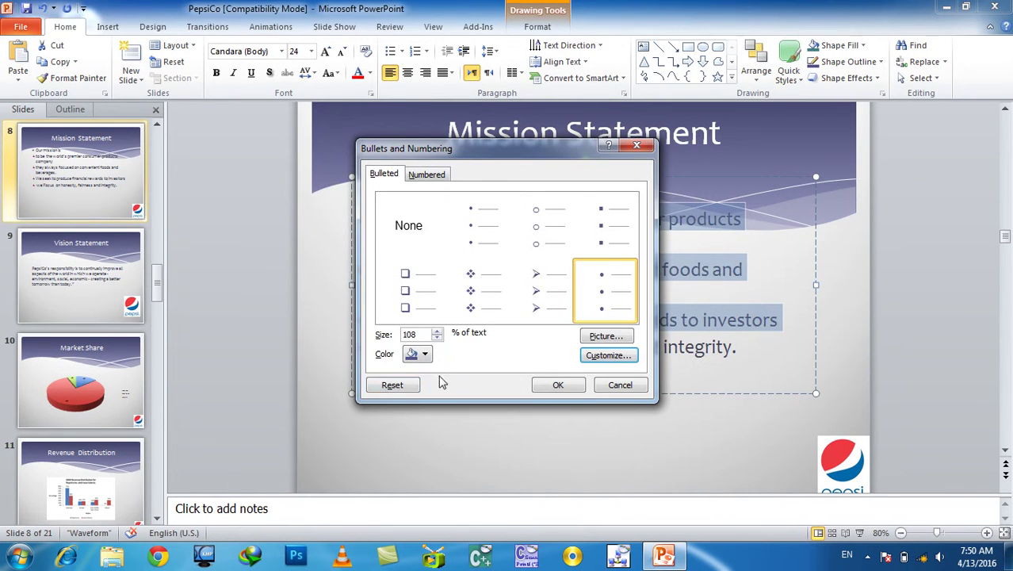
{"action": "left_click", "coordinate": [425, 354]}
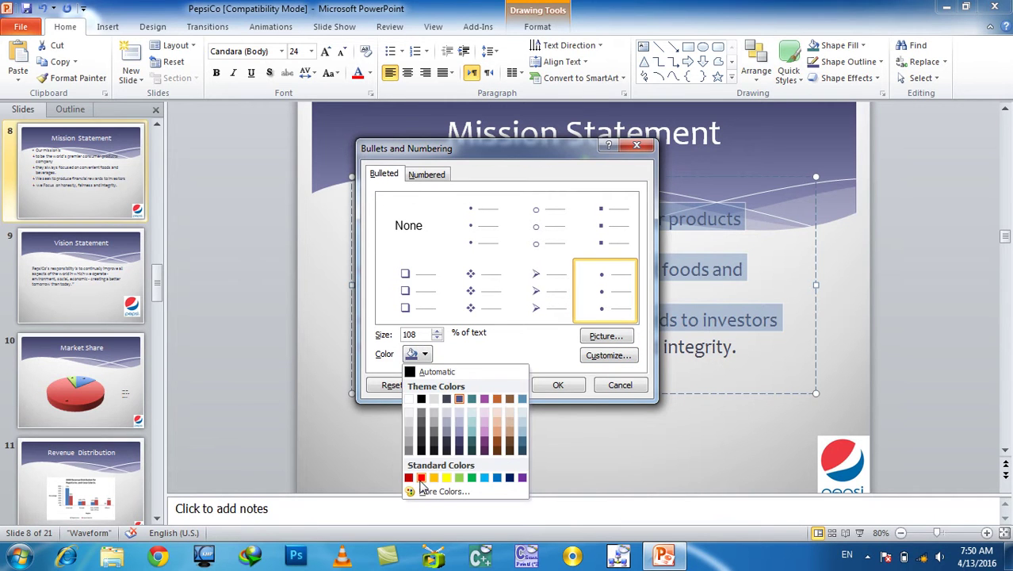
{"action": "left_click", "coordinate": [408, 478]}
{"action": "left_click", "coordinate": [437, 331]}
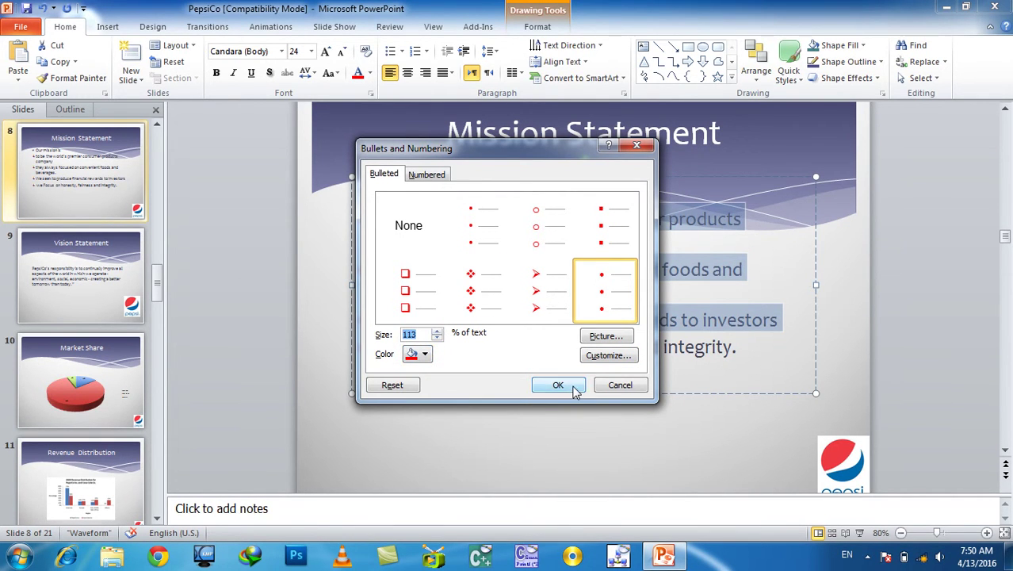
{"action": "left_click", "coordinate": [558, 384]}
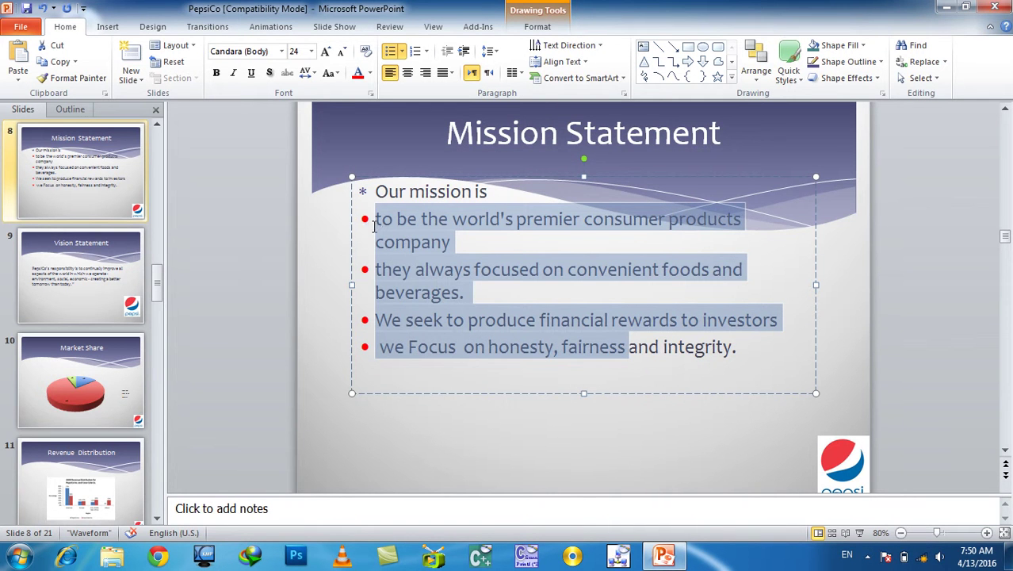
Apply 1. 2. 3. numbering to the four mission points, then raise and lower the list level
{"action": "left_click", "coordinate": [426, 51]}
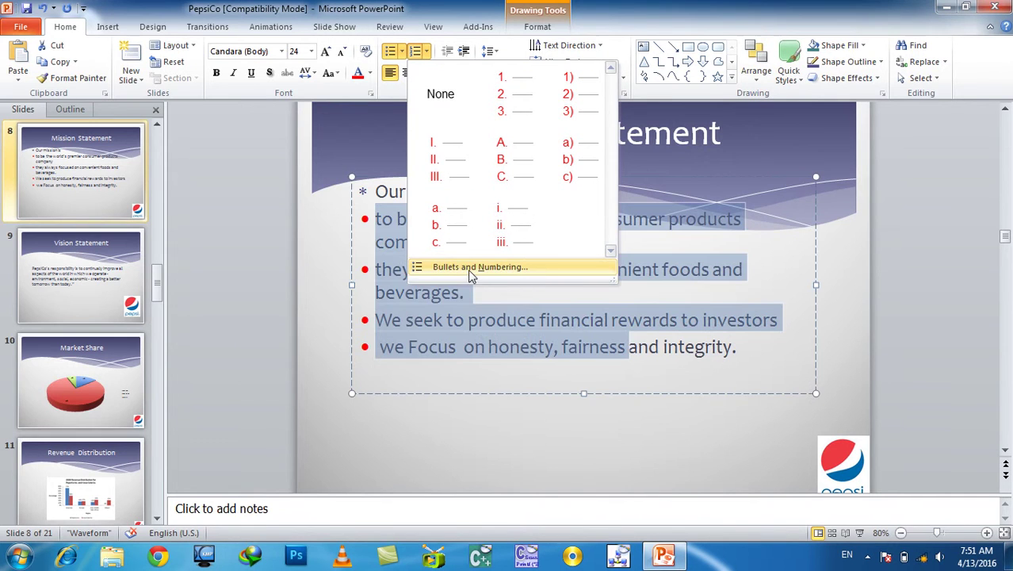
{"action": "left_click", "coordinate": [504, 96]}
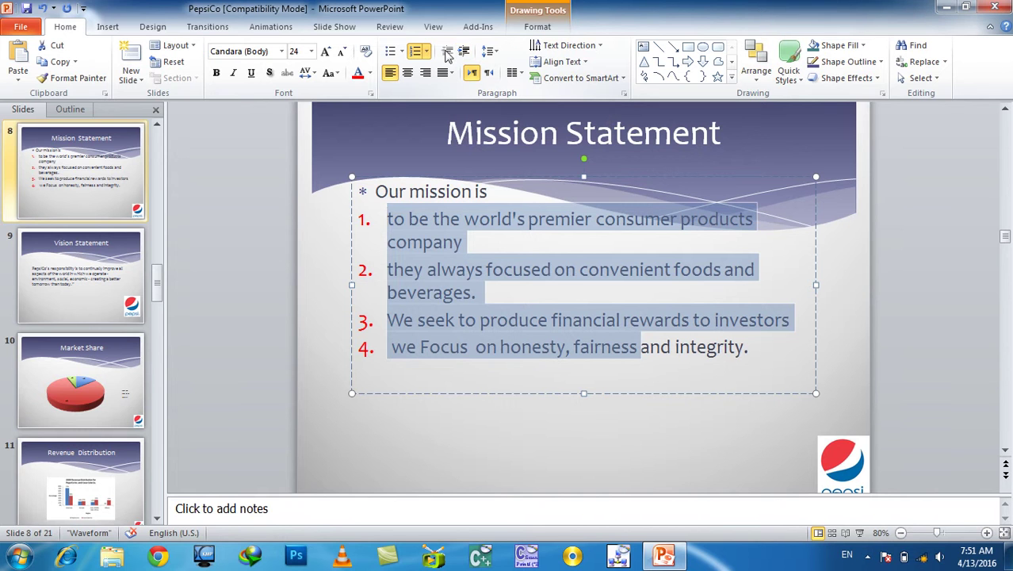
{"action": "left_click", "coordinate": [463, 52]}
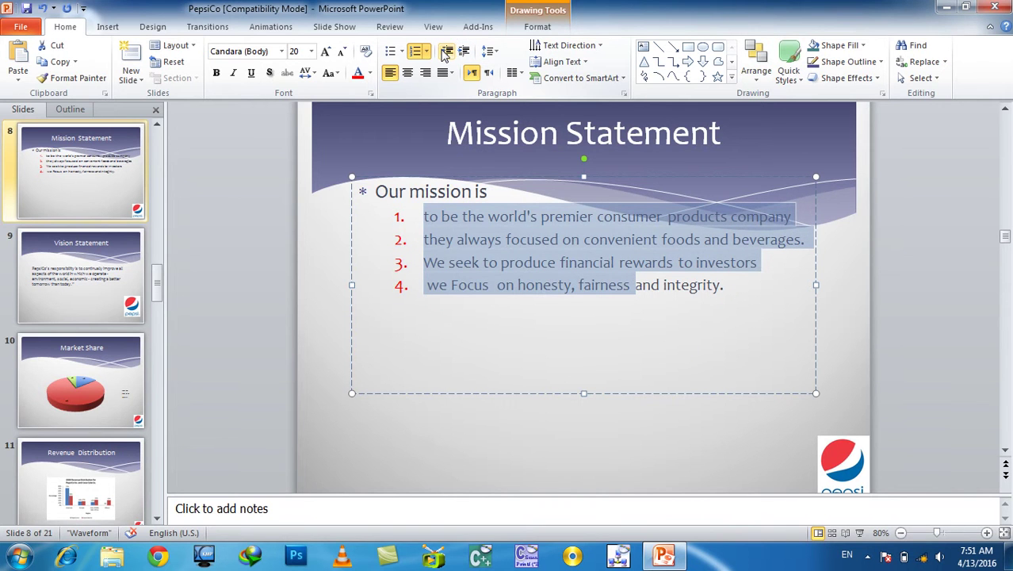
{"action": "left_click", "coordinate": [445, 52]}
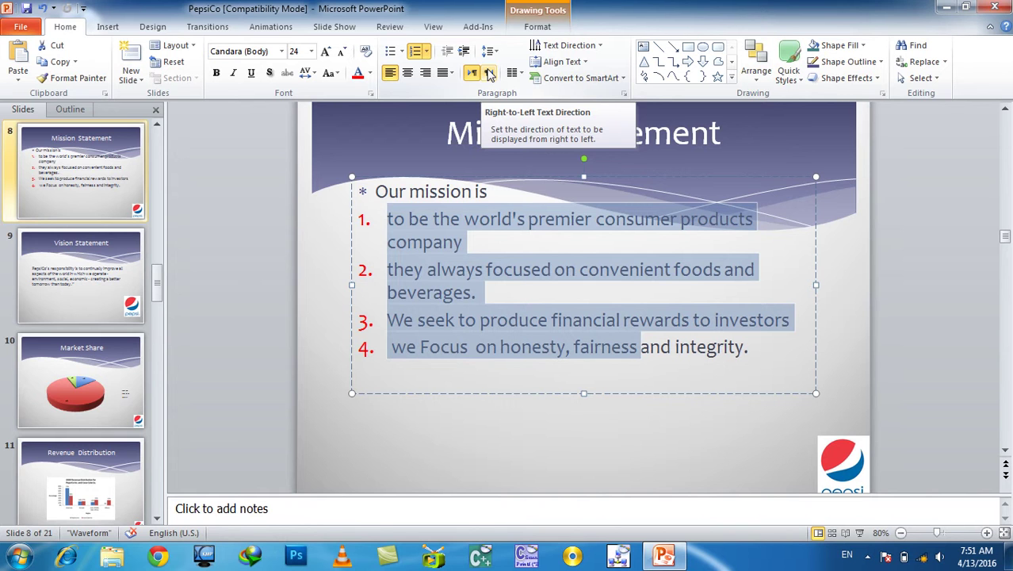
Switch the numbered list to right-to-left text and back, then show the line spacing choices
{"action": "left_click", "coordinate": [490, 73]}
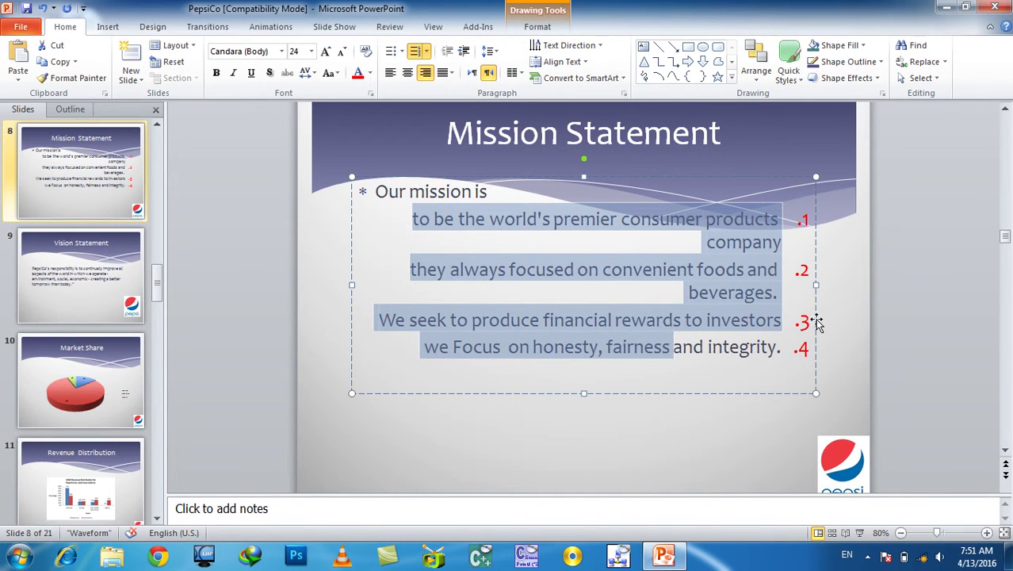
{"action": "left_click", "coordinate": [472, 73]}
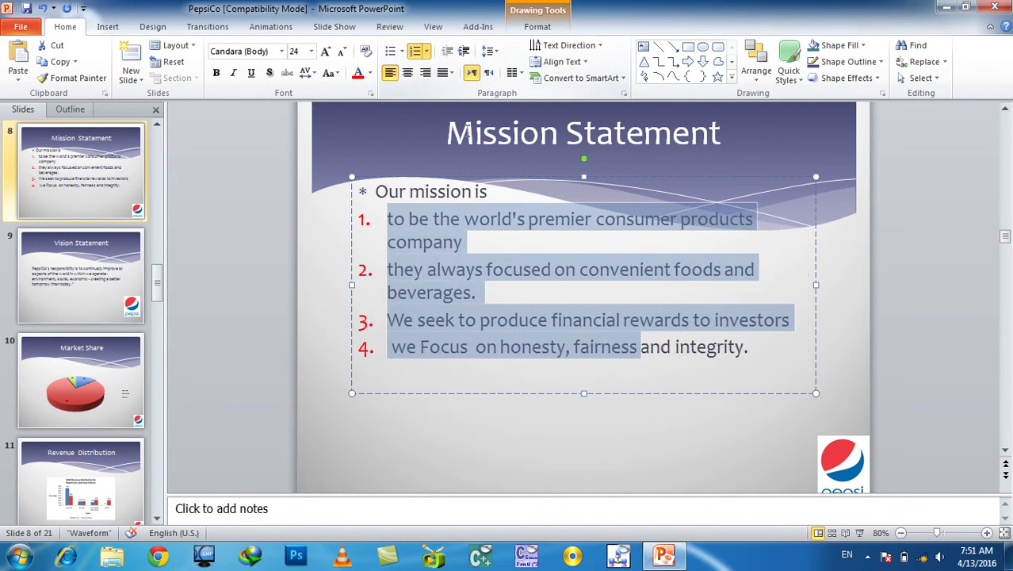
{"action": "left_click", "coordinate": [489, 52]}
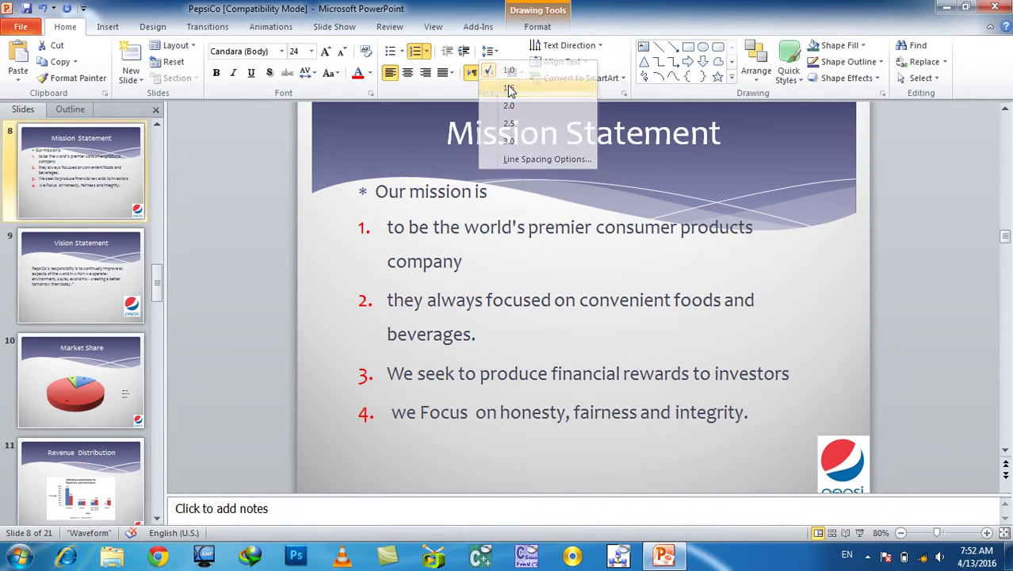
Apply 1.5 line spacing to the mission points, keeping the paragraph alignment left
{"action": "left_click", "coordinate": [510, 90]}
{"action": "left_click", "coordinate": [490, 54]}
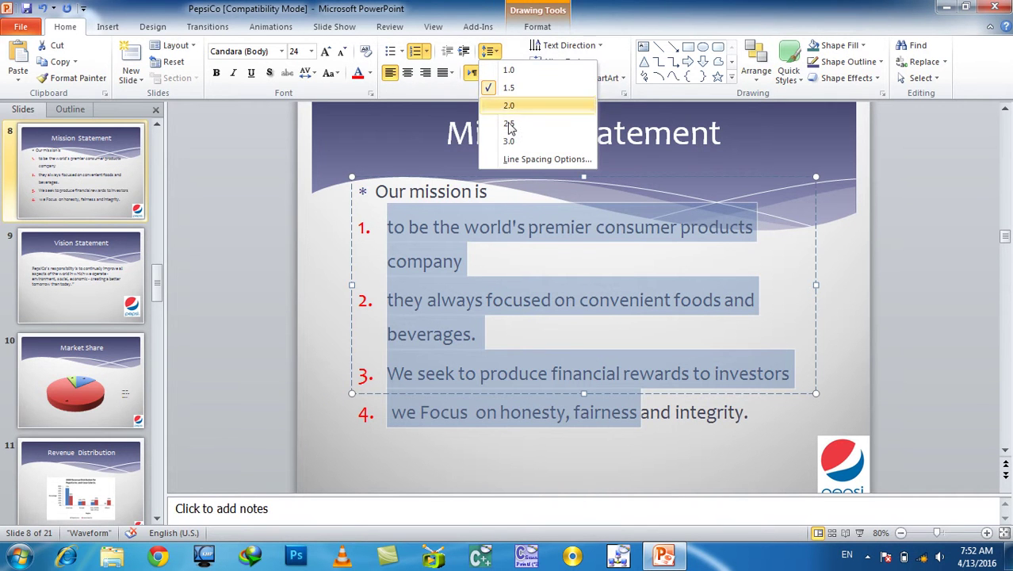
{"action": "left_click", "coordinate": [525, 161]}
{"action": "left_click_drag", "start_coordinate": [515, 143], "coordinate": [718, 36]}
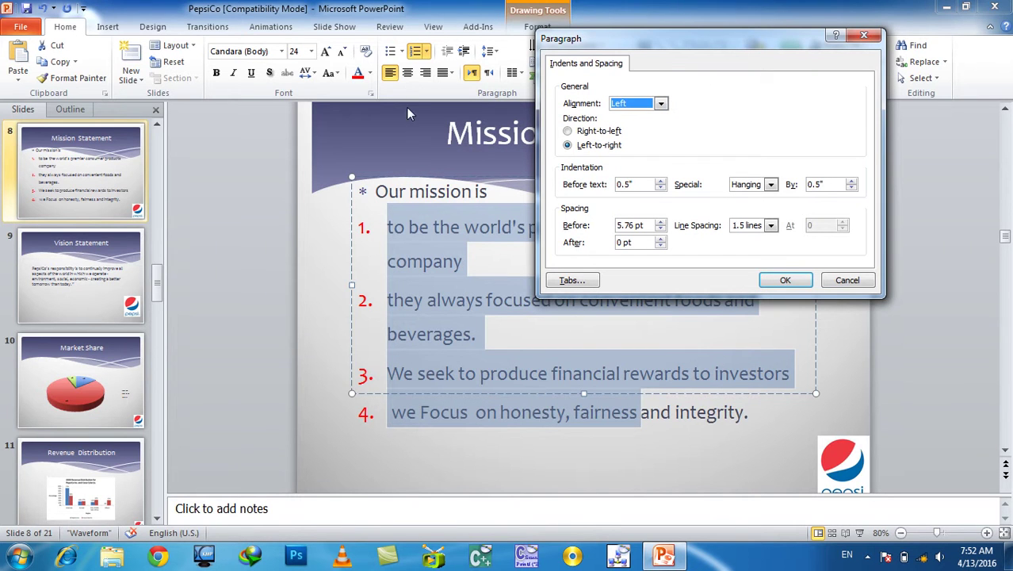
{"action": "left_click", "coordinate": [640, 108]}
{"action": "left_click", "coordinate": [626, 118]}
Switch the list to Double spacing in the Paragraph dialog, then revert it to 1.5
{"action": "left_click", "coordinate": [768, 226]}
{"action": "left_click", "coordinate": [749, 270]}
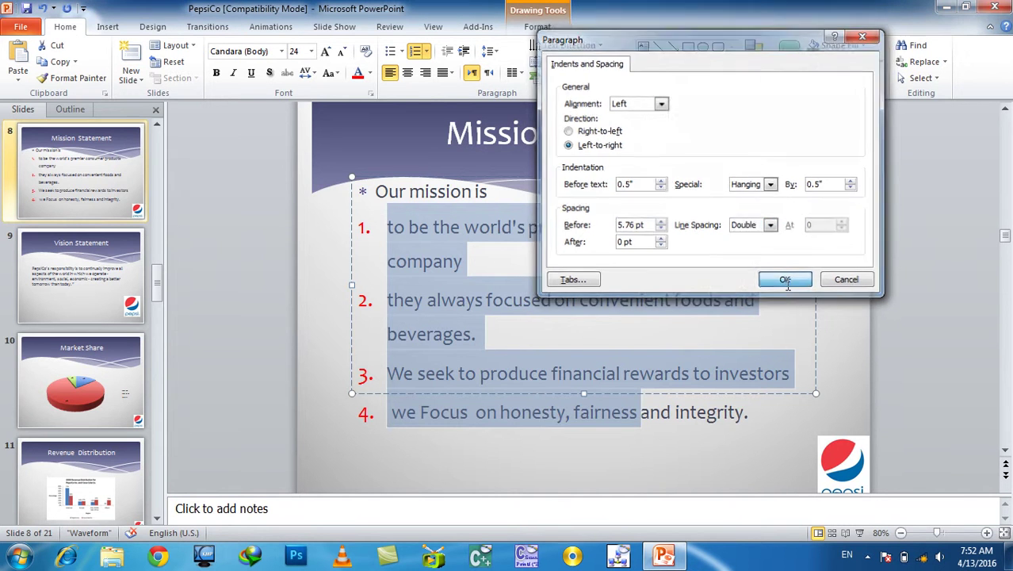
{"action": "left_click", "coordinate": [783, 282]}
{"action": "left_click", "coordinate": [486, 51]}
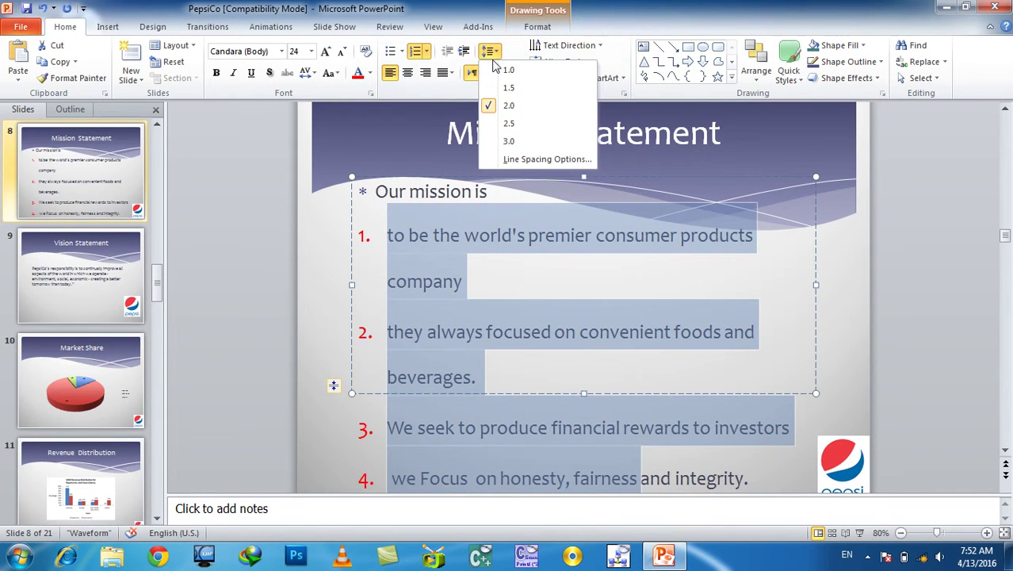
{"action": "left_click", "coordinate": [504, 89]}
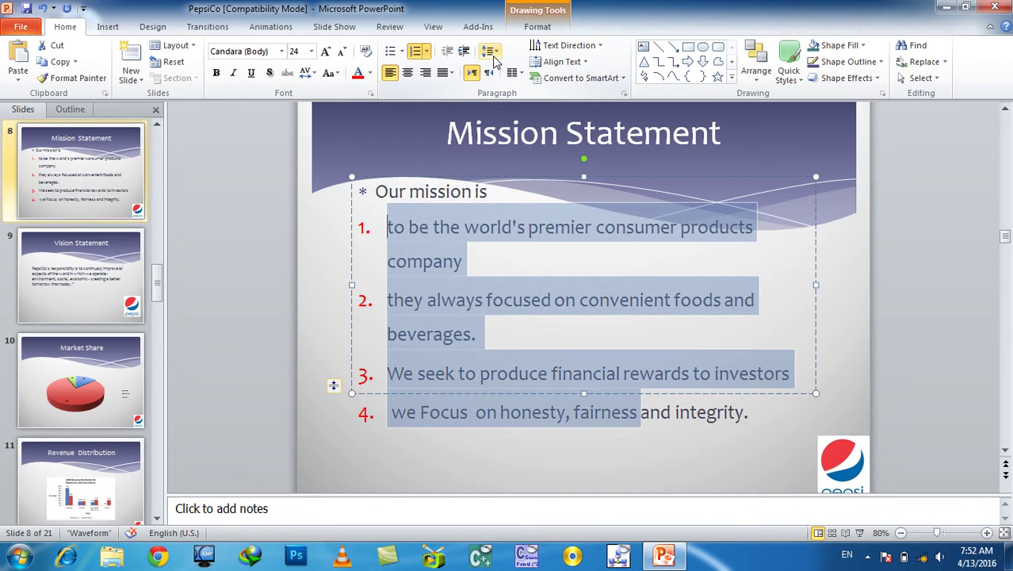
{"action": "left_click", "coordinate": [957, 275]}
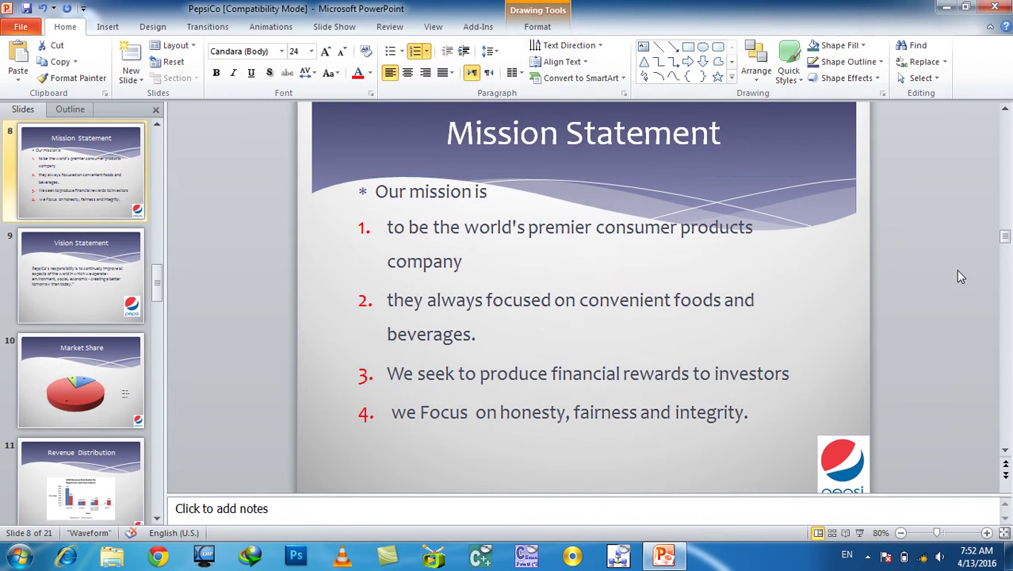
Browse the Transitions, Animations and Slide Show tabs, then return to Home
{"action": "left_click", "coordinate": [480, 321]}
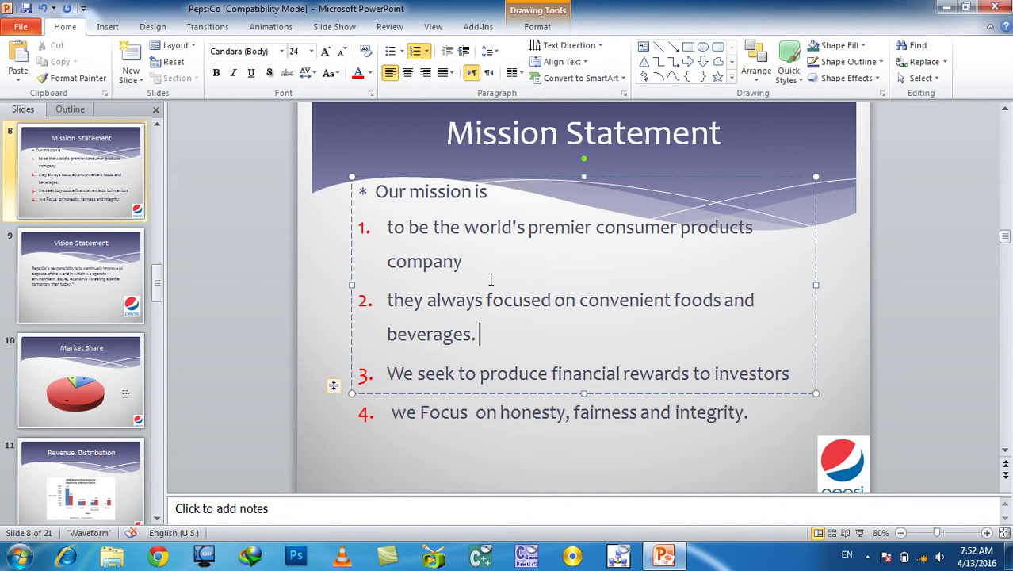
{"action": "left_click", "coordinate": [206, 28]}
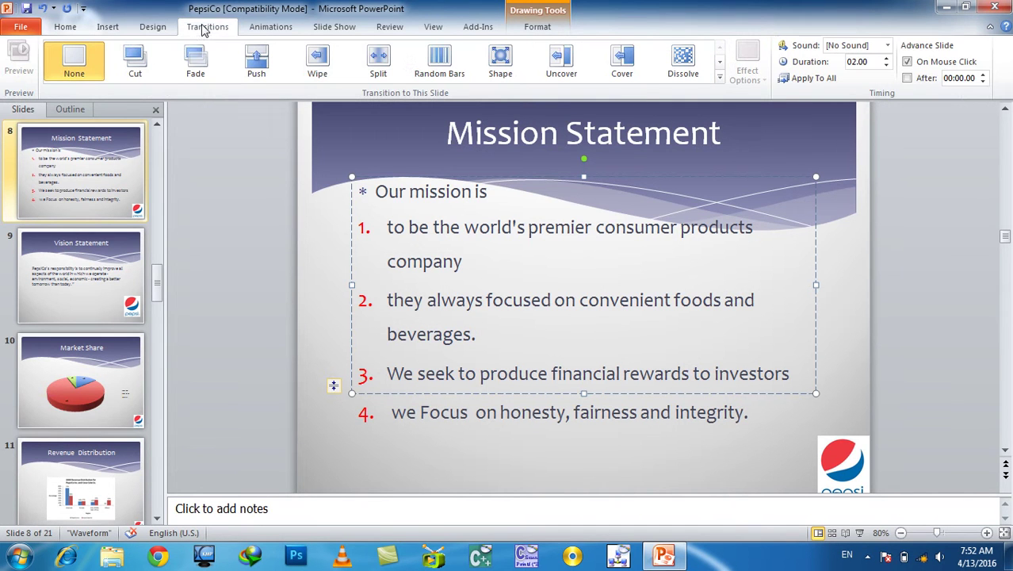
{"action": "left_click", "coordinate": [255, 30]}
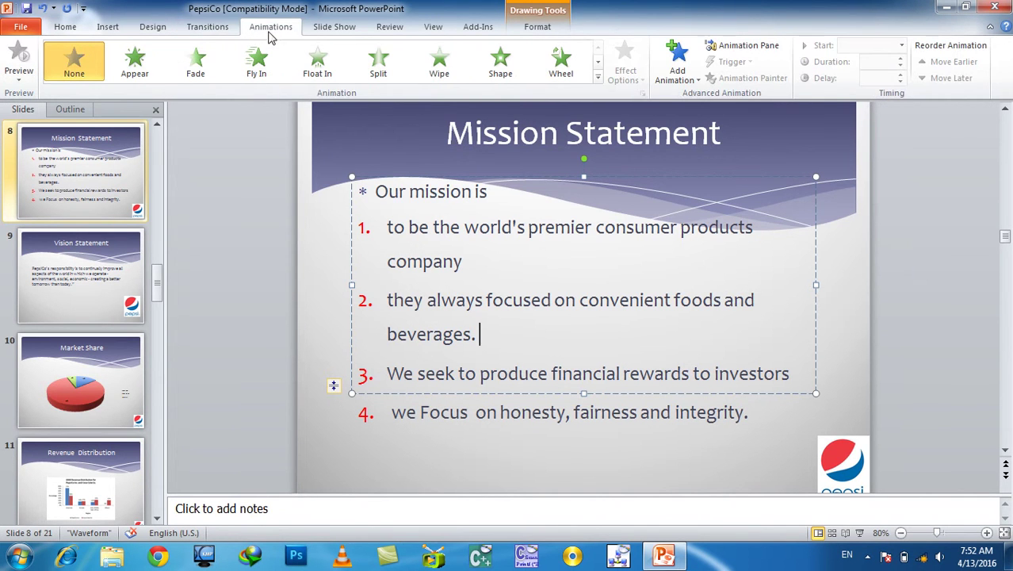
{"action": "left_click", "coordinate": [336, 29]}
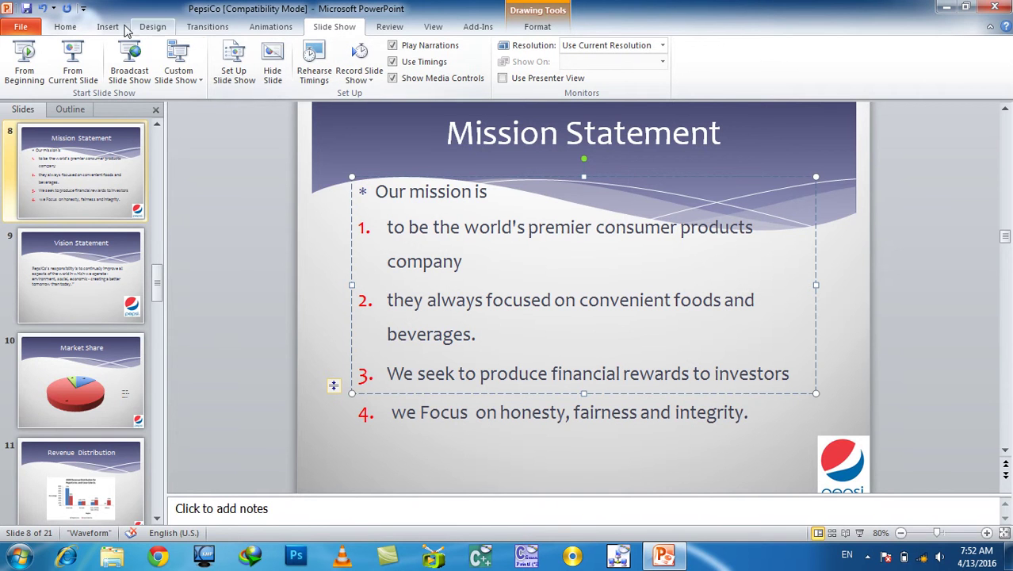
{"action": "left_click", "coordinate": [72, 27]}
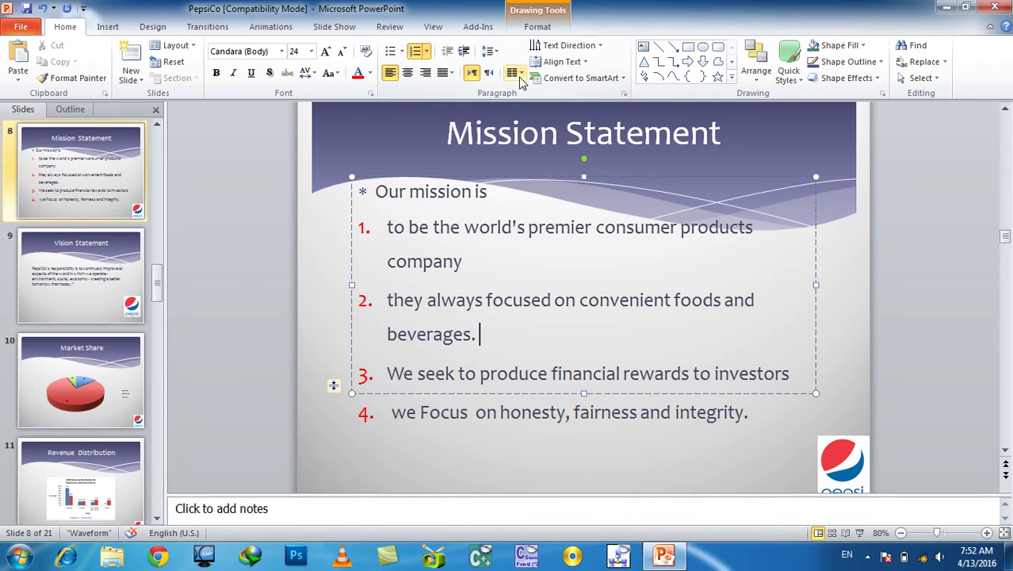
Select all text in the content placeholder and check the Columns options without changing them
{"action": "left_click", "coordinate": [482, 246]}
{"action": "left_click", "coordinate": [490, 374]}
{"action": "key", "text": "ctrl+a"}
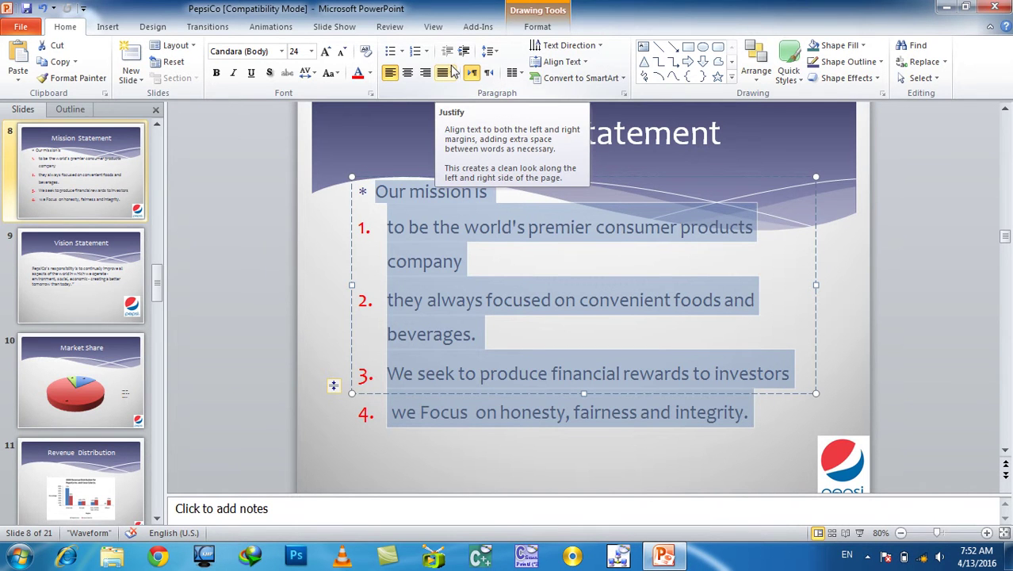
{"action": "left_click", "coordinate": [517, 77]}
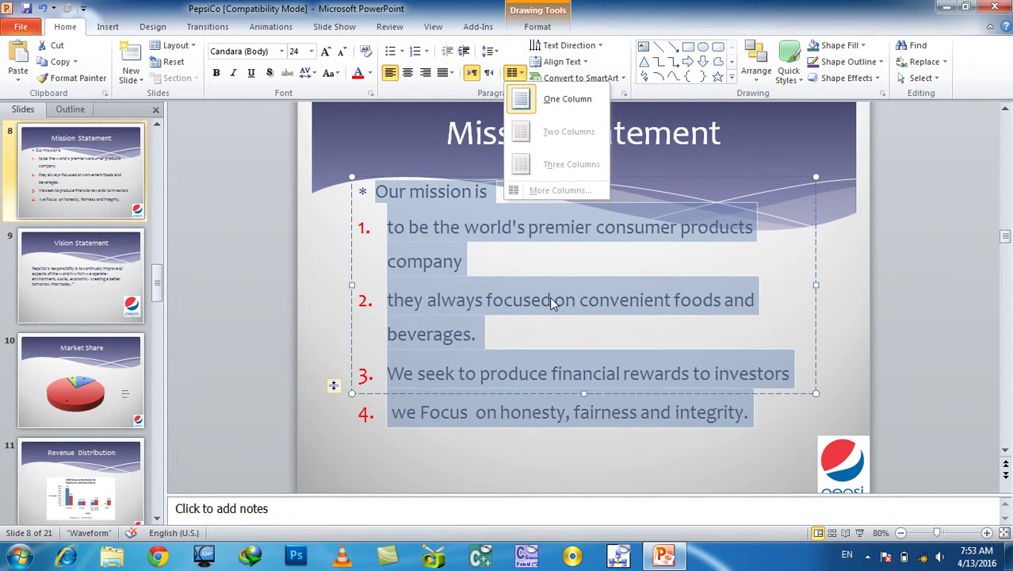
{"action": "key", "text": "Escape"}
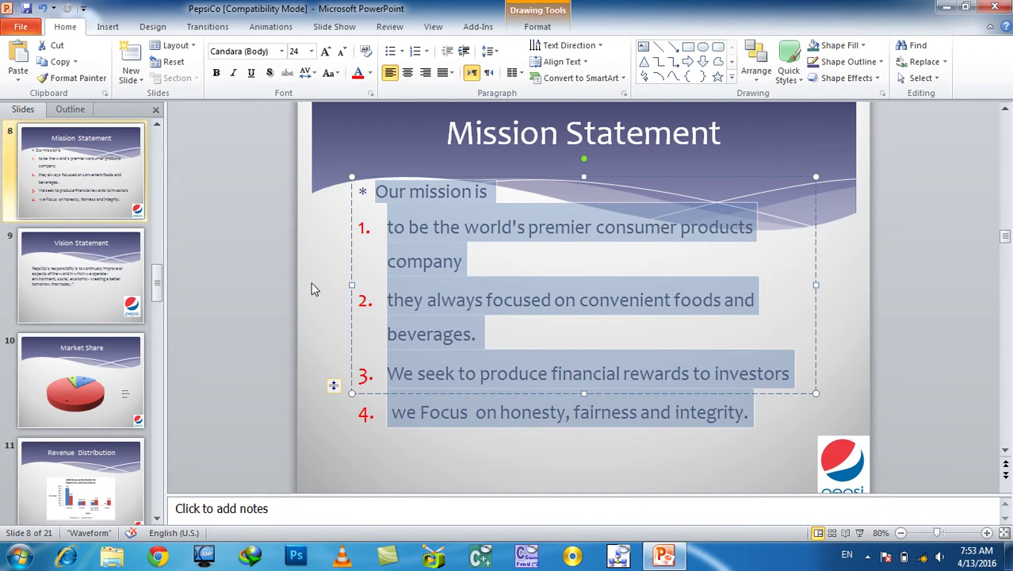
Select slide 20, Revenues and Profits, and insert a new slide after it with Ctrl+M
{"action": "left_click", "coordinate": [135, 361]}
{"action": "scroll", "coordinate": [131, 364], "scroll_direction": "down", "scroll_amount": 8}
{"action": "scroll", "coordinate": [118, 364], "scroll_direction": "down", "scroll_amount": 3}
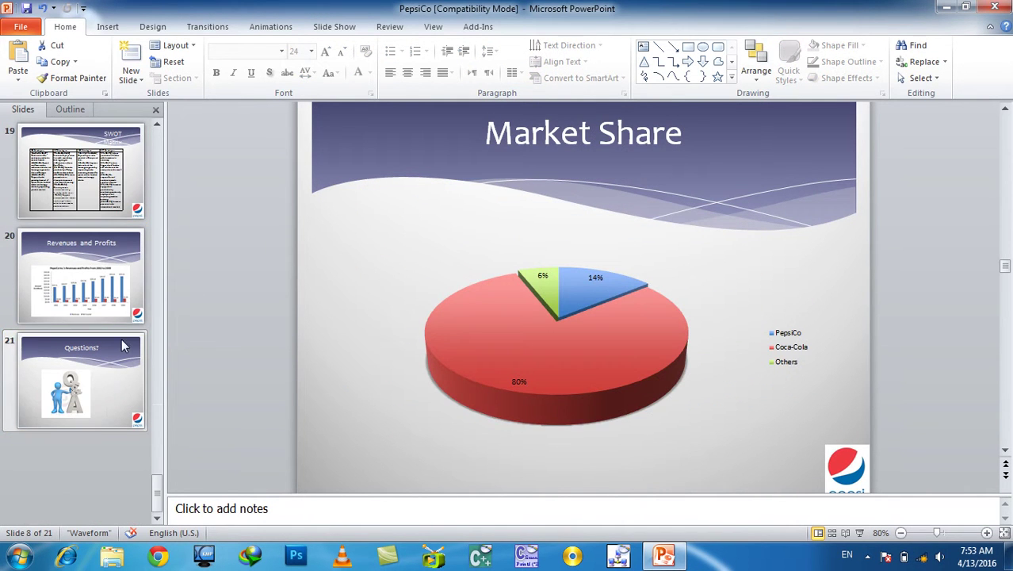
{"action": "left_click", "coordinate": [99, 317]}
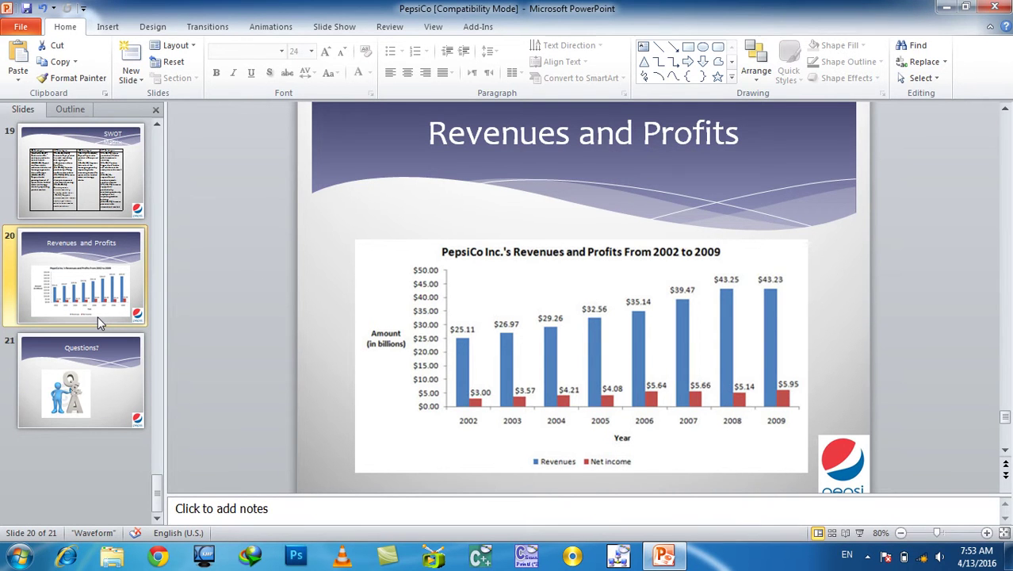
{"action": "key", "text": "ctrl+m"}
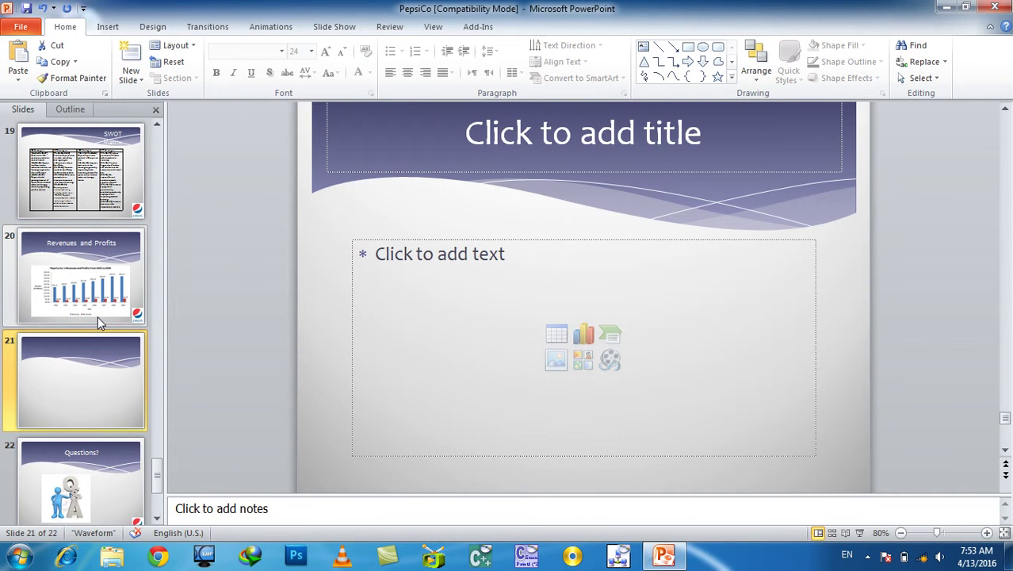
Open the new slide 21, click into its body placeholder, and keep single line spacing
{"action": "left_click", "coordinate": [111, 325]}
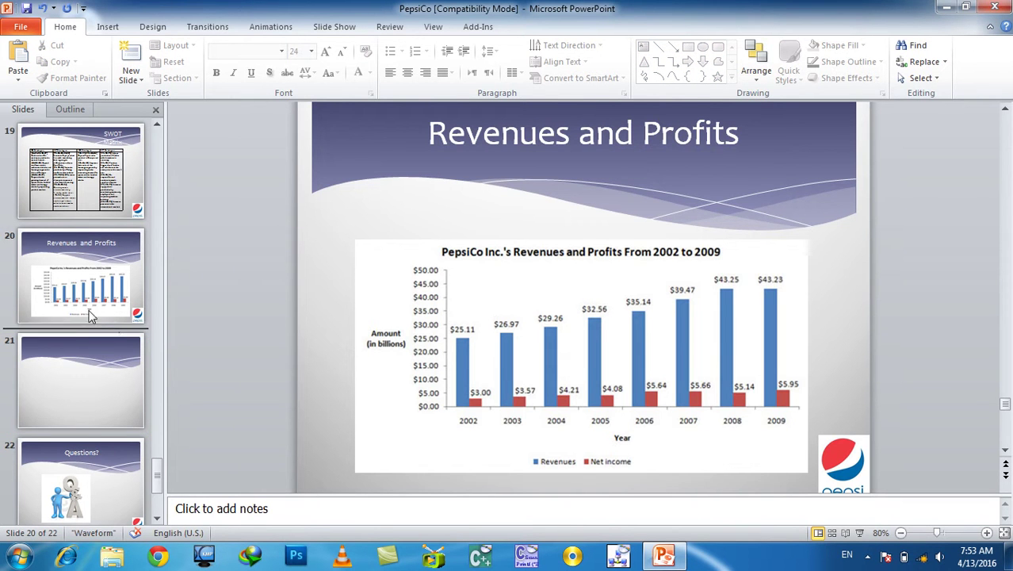
{"action": "left_click", "coordinate": [68, 360]}
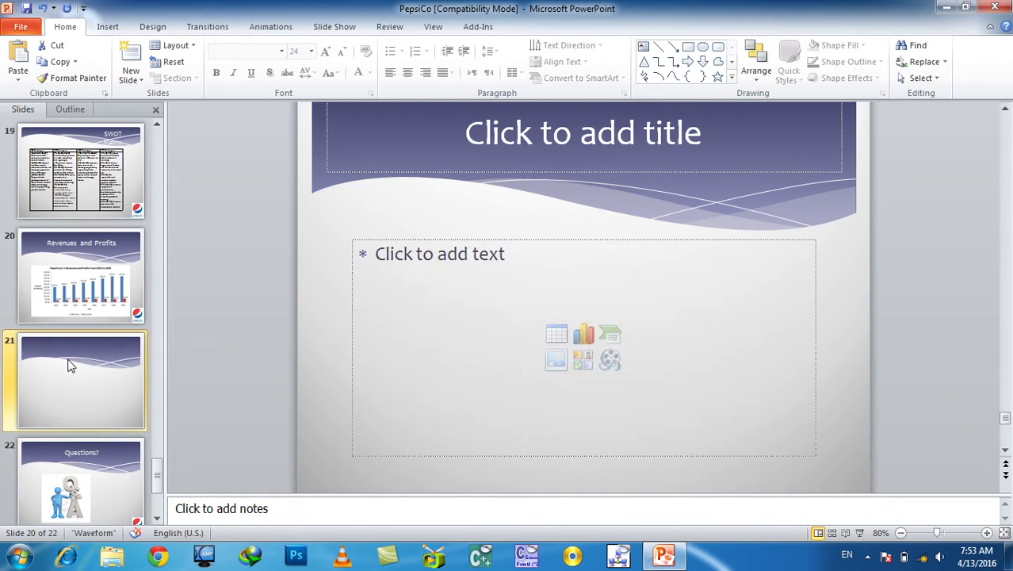
{"action": "left_click", "coordinate": [474, 272]}
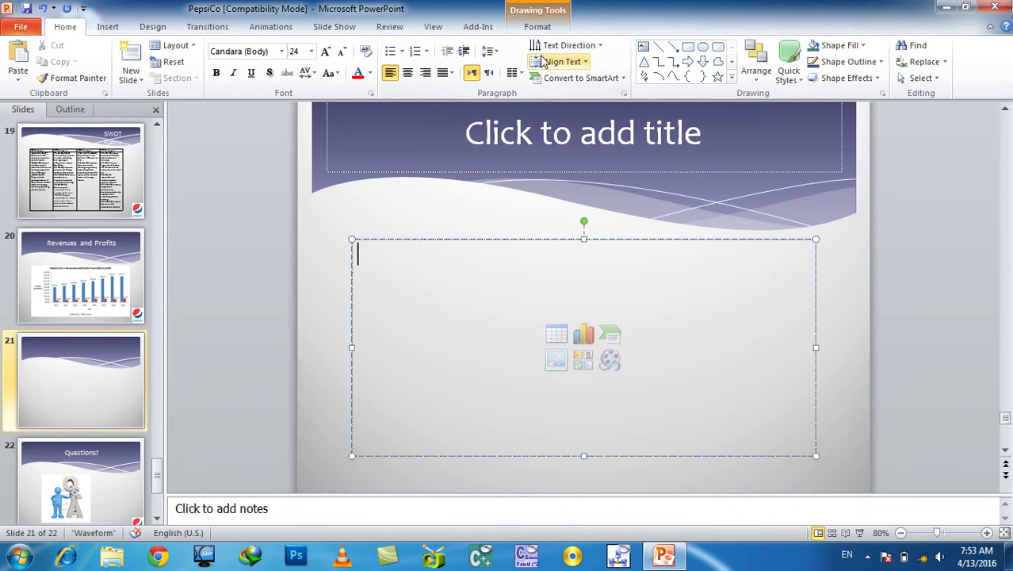
{"action": "left_click", "coordinate": [490, 53]}
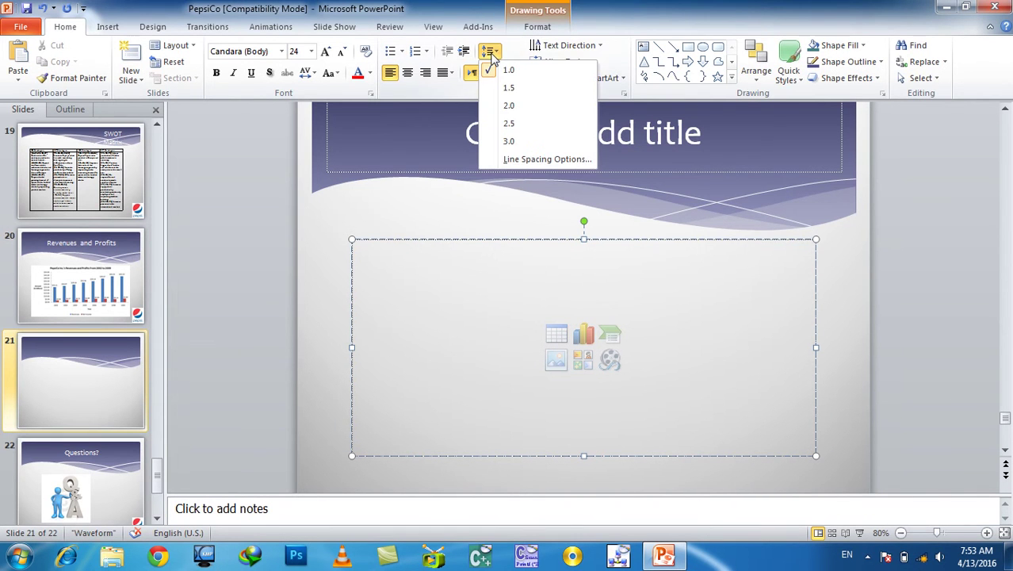
{"action": "left_click", "coordinate": [508, 69]}
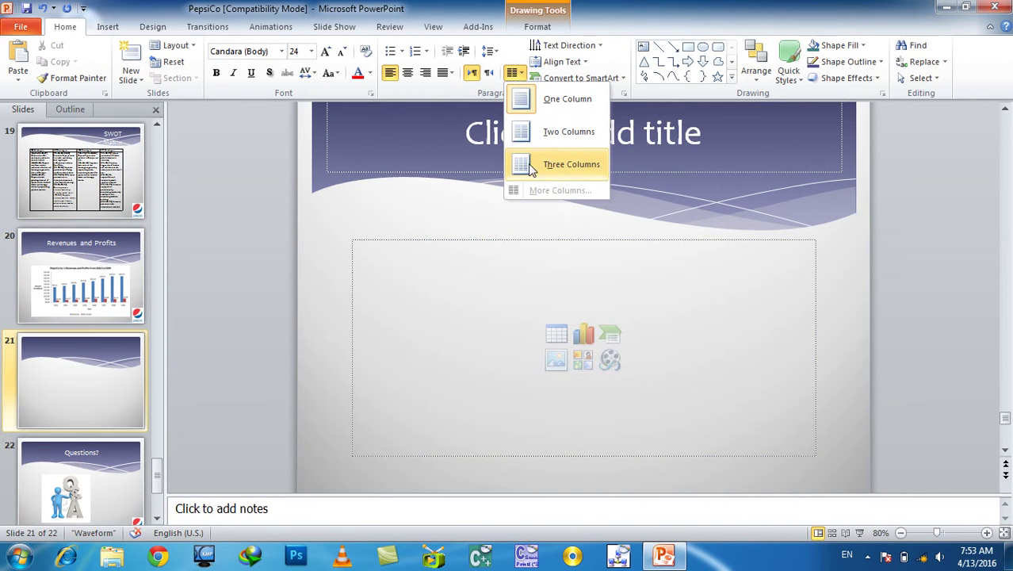
Close the Columns menu unchanged and place the caret in the empty body placeholder
{"action": "left_click", "coordinate": [406, 233]}
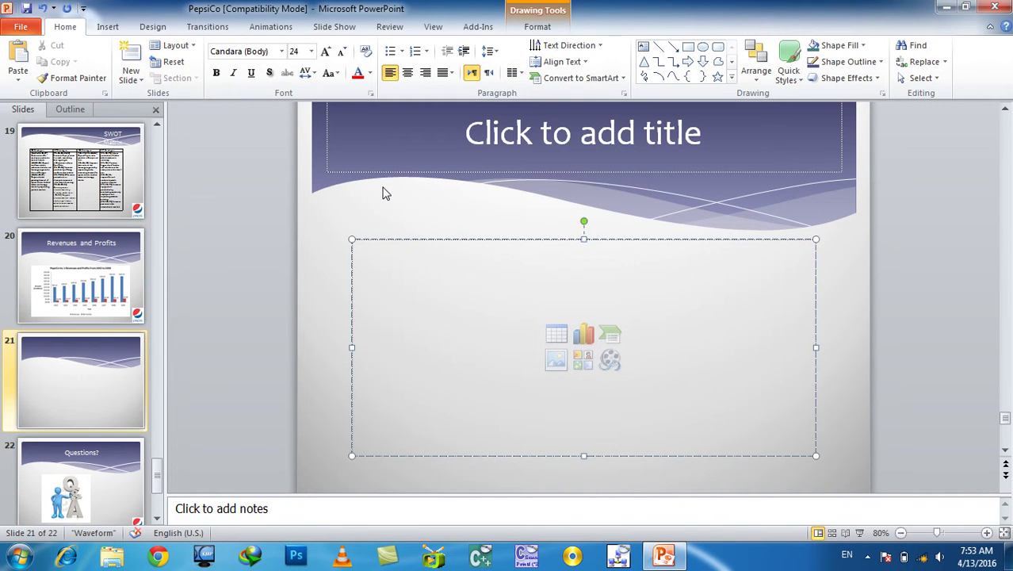
{"action": "left_click", "coordinate": [385, 192]}
{"action": "left_click", "coordinate": [384, 321]}
{"action": "left_click", "coordinate": [512, 72]}
{"action": "left_click", "coordinate": [541, 131]}
Generate fox sample text with =rand(1) and justify all of it
{"action": "type", "text": "=rand(1)"}
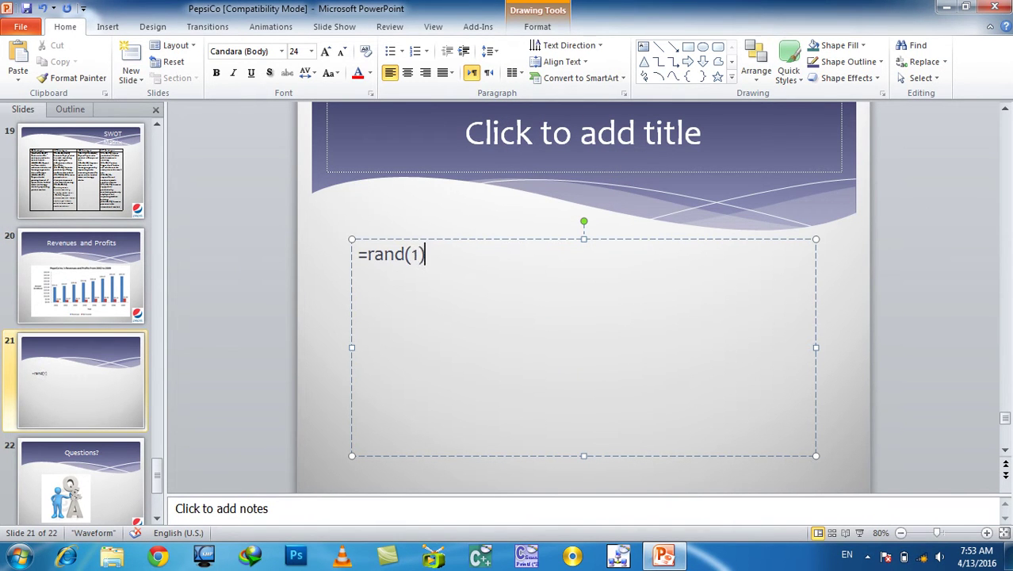
{"action": "key", "text": "Return"}
{"action": "type", "text": "-ran"}
{"action": "key", "text": "BackSpace"}
{"action": "key", "text": "BackSpace"}
{"action": "key", "text": "BackSpace"}
{"action": "type", "text": "=rand(1)"}
{"action": "key", "text": "Return"}
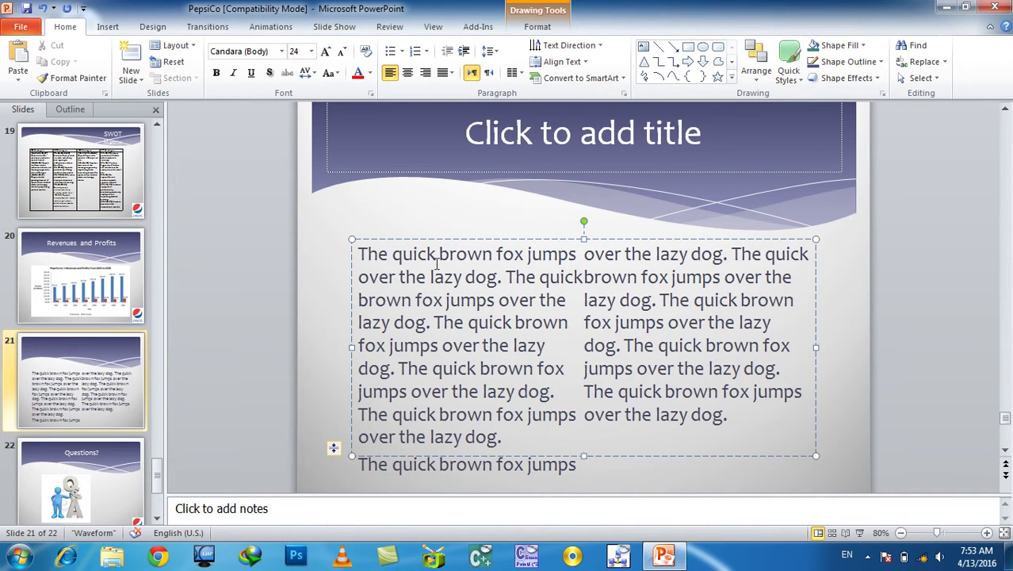
{"action": "key", "text": "ctrl+a"}
{"action": "left_click", "coordinate": [450, 72]}
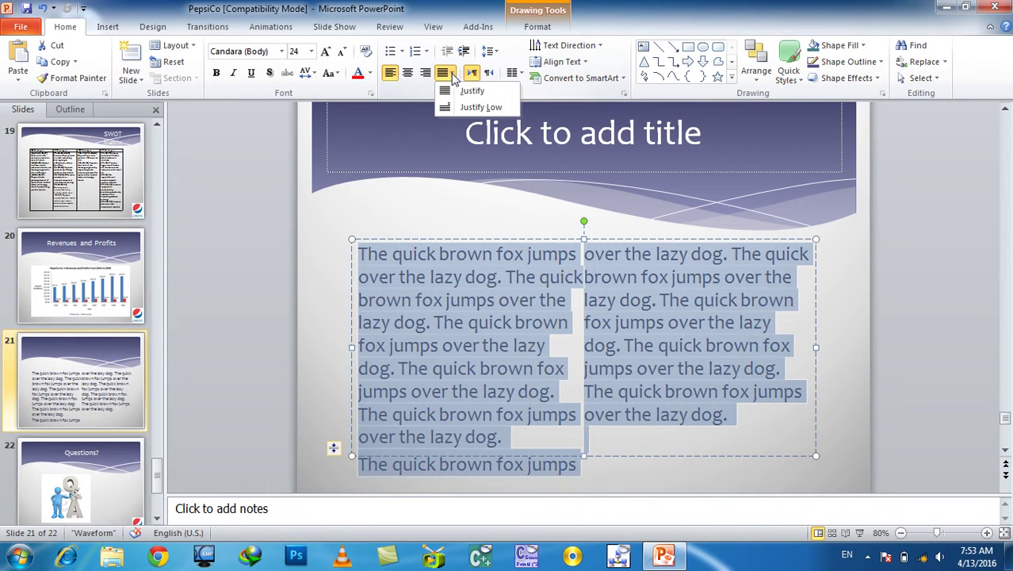
{"action": "left_click", "coordinate": [480, 90]}
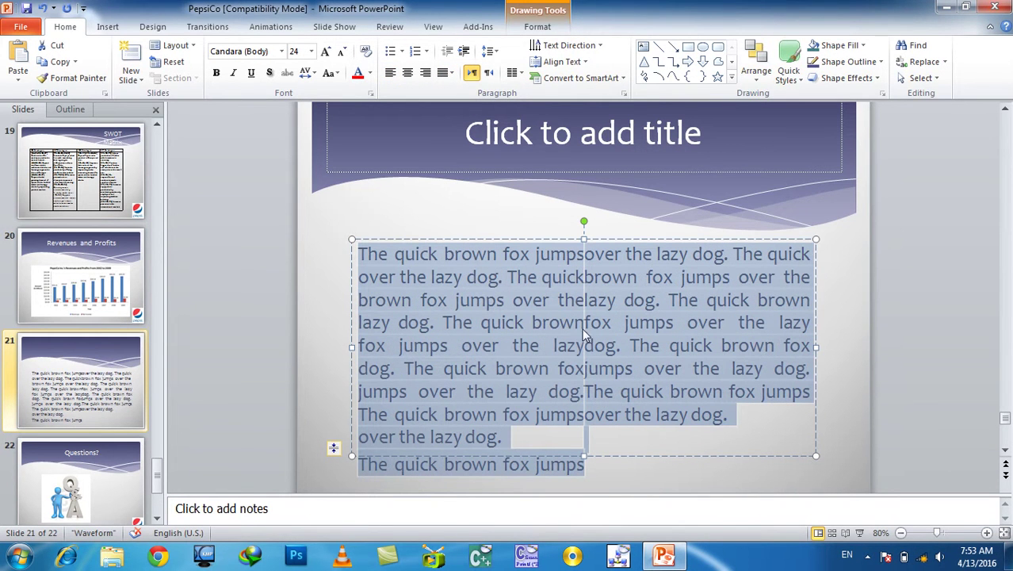
Set the content box to Three Columns, then select and delete all the sample text
{"action": "left_click", "coordinate": [512, 73]}
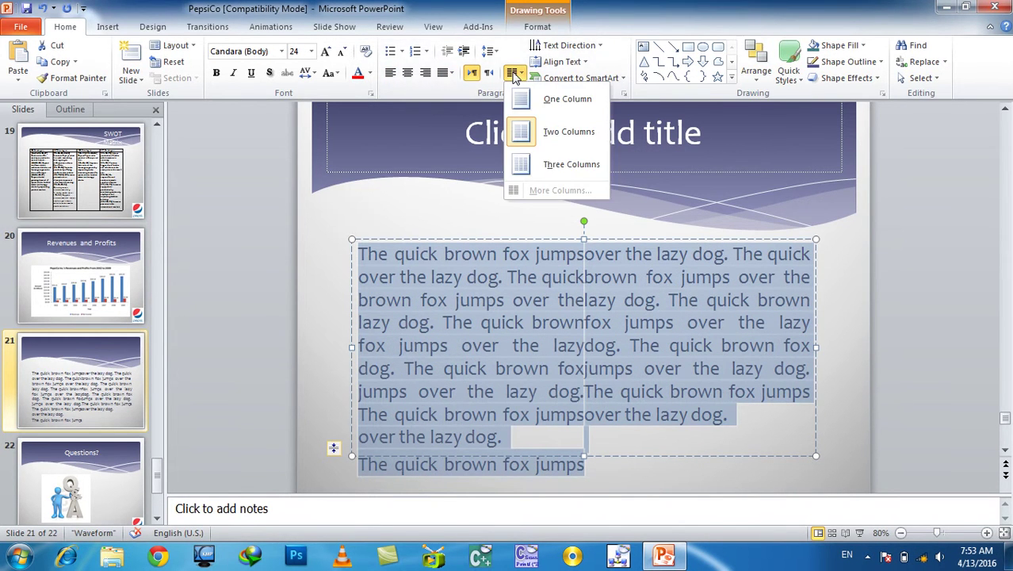
{"action": "left_click", "coordinate": [748, 408]}
{"action": "left_click", "coordinate": [748, 408]}
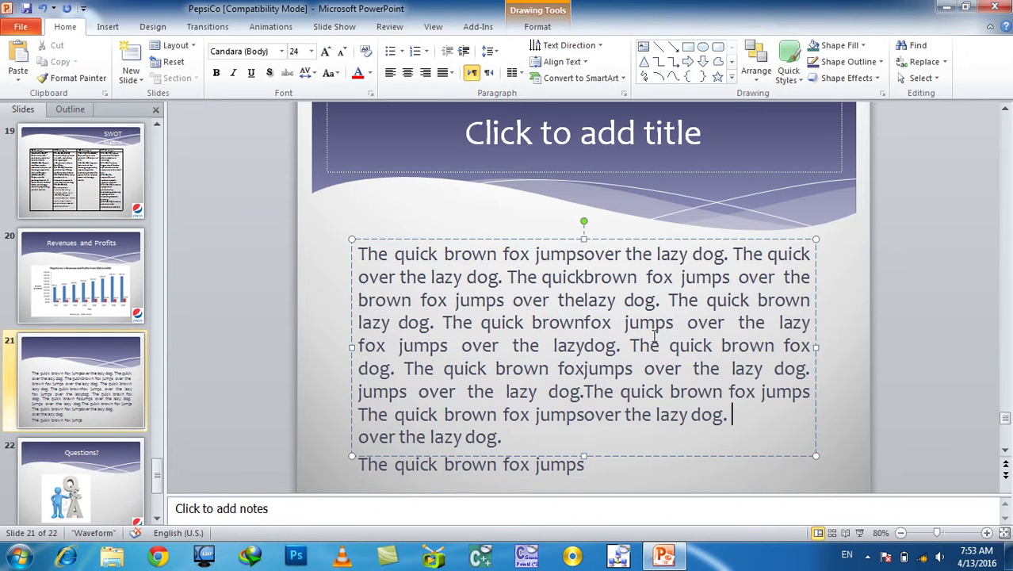
{"action": "left_click", "coordinate": [512, 72]}
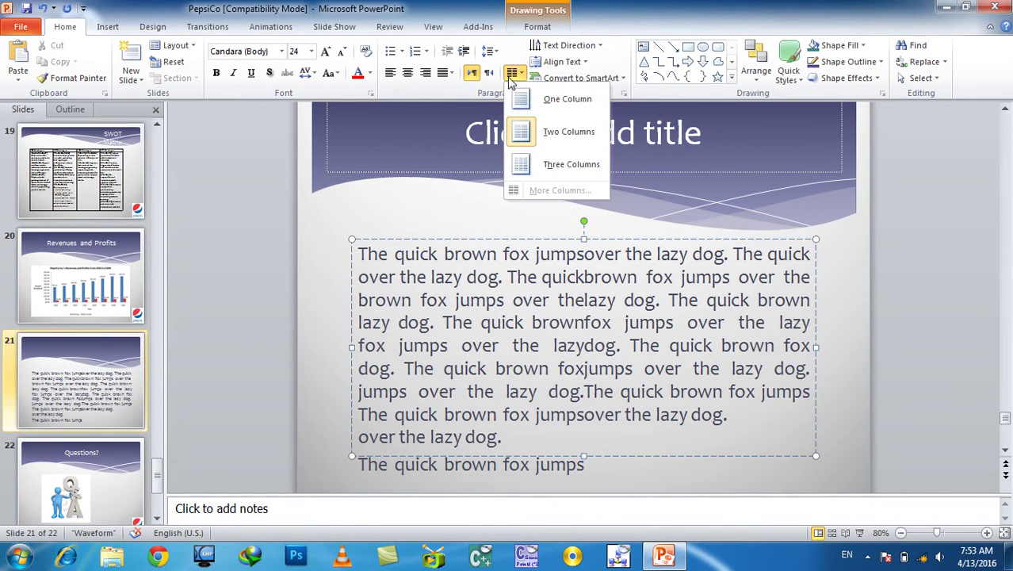
{"action": "left_click", "coordinate": [542, 168]}
{"action": "key", "text": "ctrl+a"}
{"action": "key", "text": "Delete"}
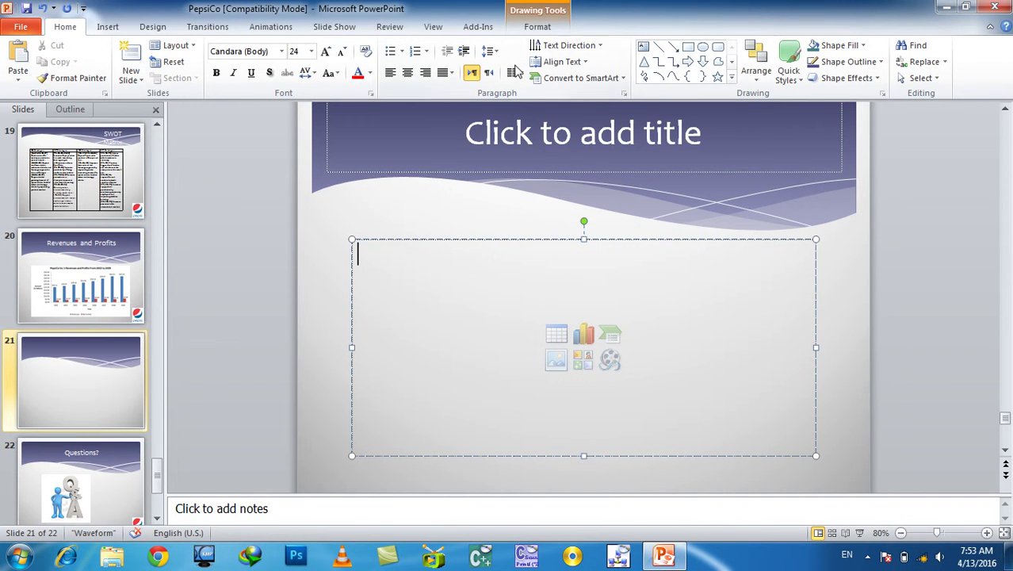
Fill the three-column box with =rand(1) and =rand() sample text, undoing an accidental delete
{"action": "left_click", "coordinate": [513, 72]}
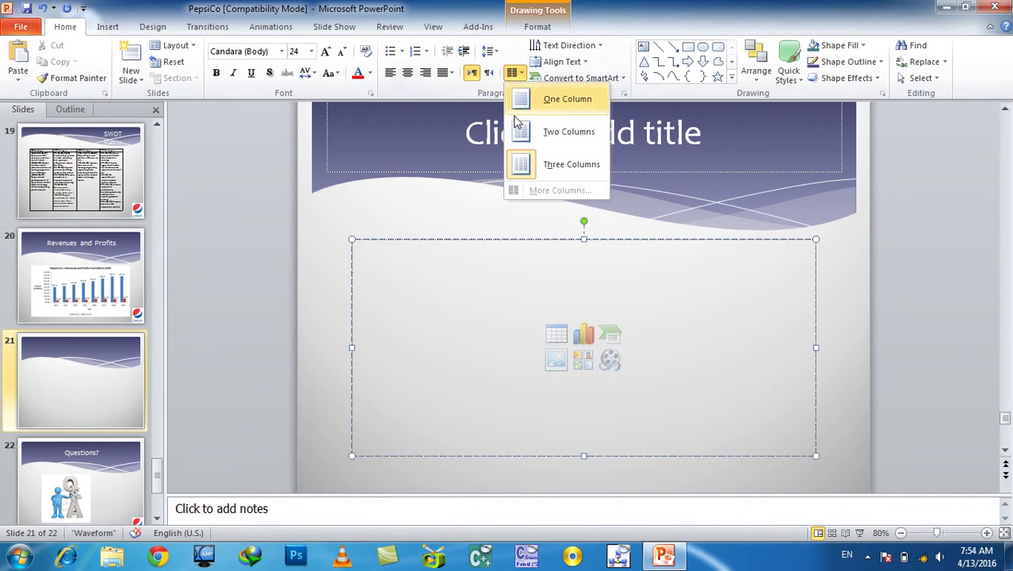
{"action": "left_click", "coordinate": [547, 166]}
{"action": "type", "text": "=rand(1)"}
{"action": "key", "text": "Return"}
{"action": "type", "text": "=rand"}
{"action": "key", "text": "BackSpace"}
{"action": "key", "text": "BackSpace"}
{"action": "key", "text": "BackSpace"}
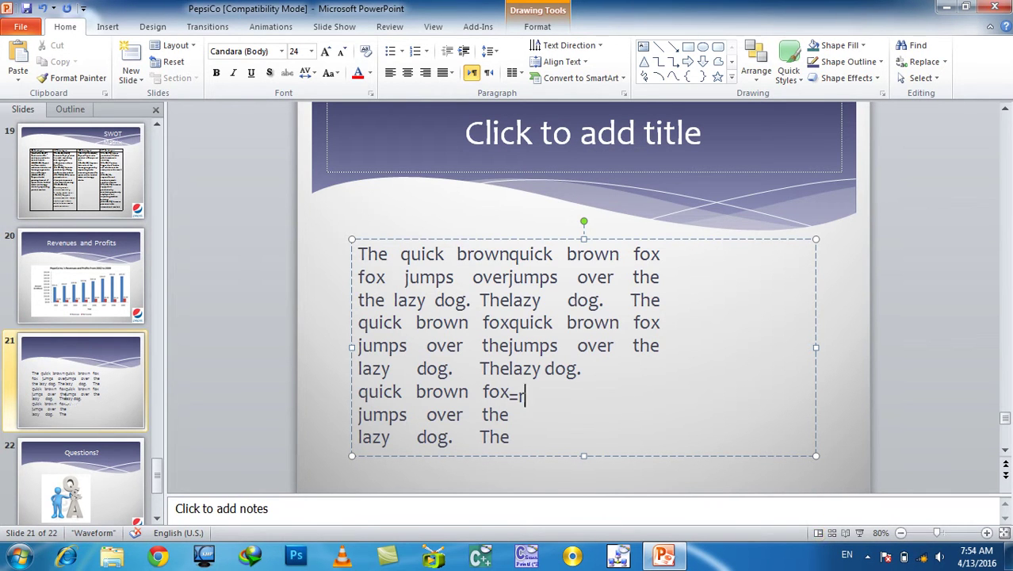
{"action": "type", "text": "rand()"}
{"action": "key", "text": "Return"}
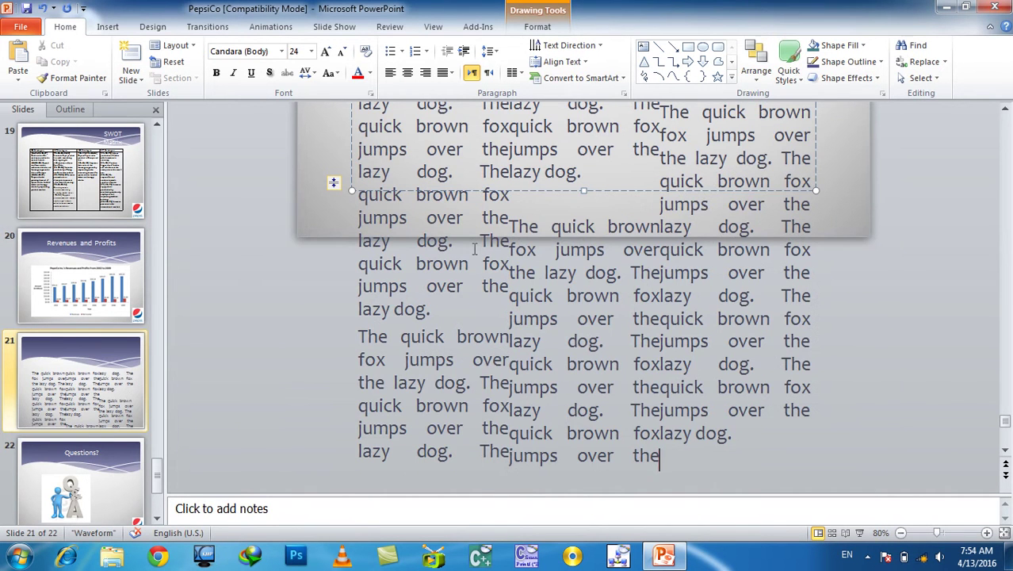
{"action": "key", "text": "ctrl+a"}
{"action": "key", "text": "Delete"}
{"action": "key", "text": "ctrl+z"}
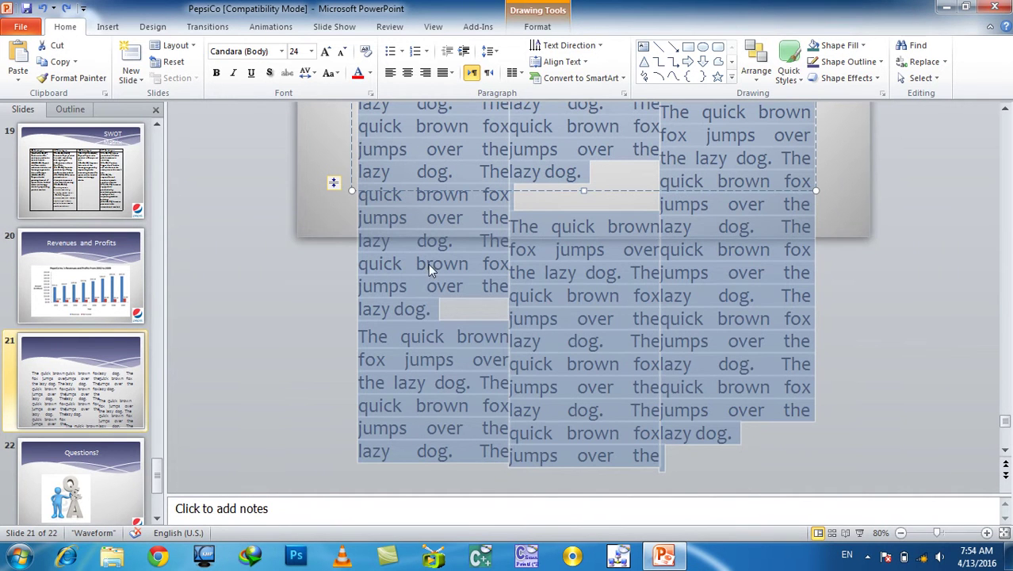
Check the Columns options without changes and deselect the text box
{"action": "left_click", "coordinate": [512, 73]}
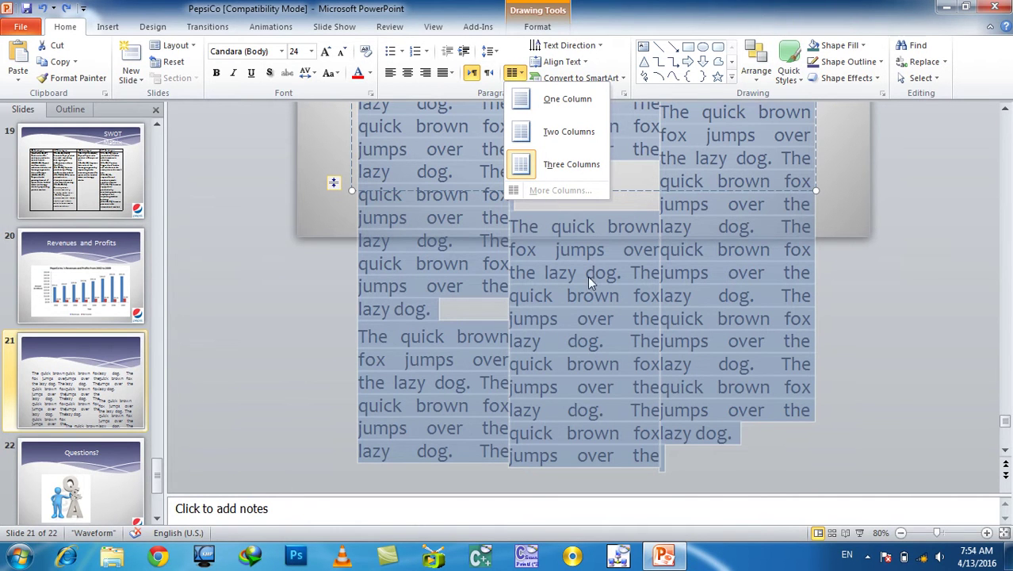
{"action": "left_click", "coordinate": [815, 290]}
{"action": "left_click", "coordinate": [514, 73]}
{"action": "left_click", "coordinate": [552, 200]}
{"action": "left_click", "coordinate": [866, 381]}
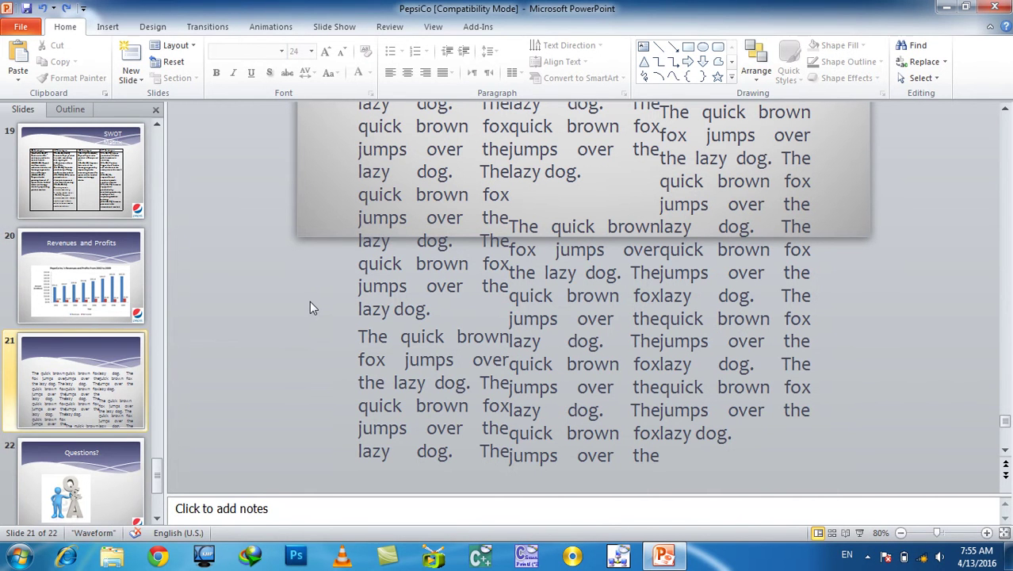
Launch a new PowerPoint presentation from the Windows Run box
{"action": "key", "text": "super+r"}
{"action": "type", "text": "pont"}
{"action": "key", "text": "Return"}
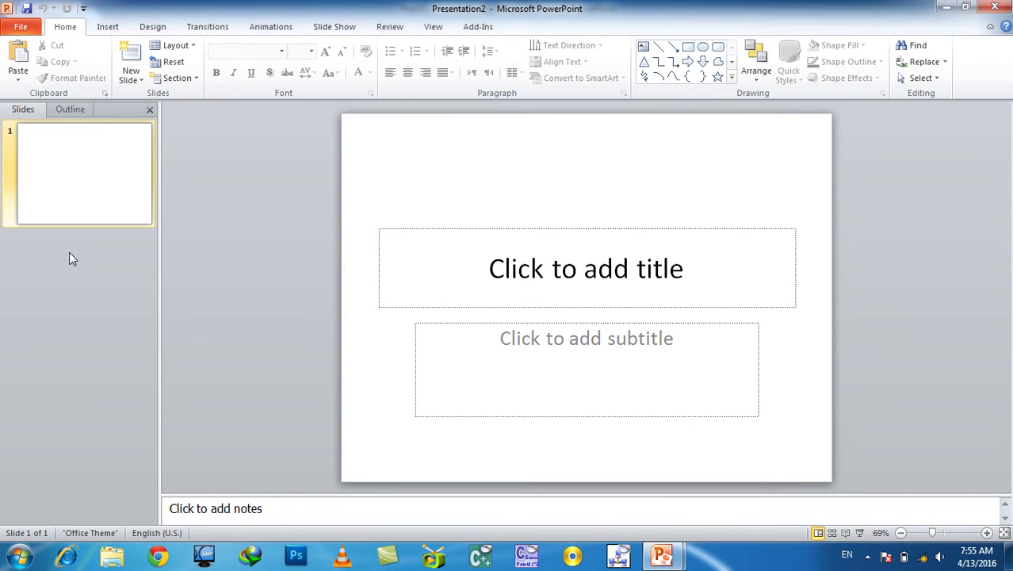
Add a Title and Content slide, remove the content bullet, and set the box to 2 columns
{"action": "left_click", "coordinate": [132, 77]}
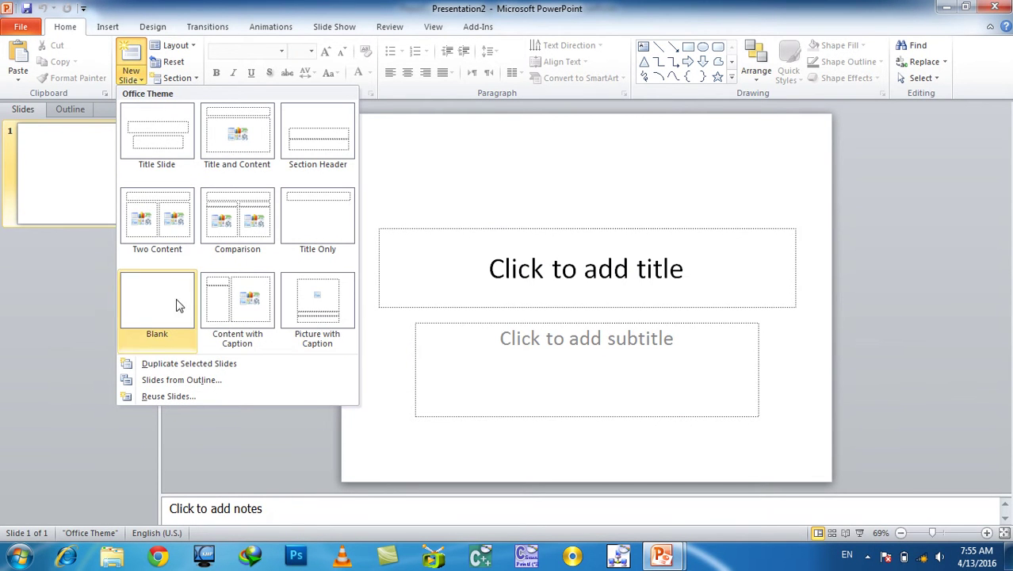
{"action": "left_click", "coordinate": [236, 132]}
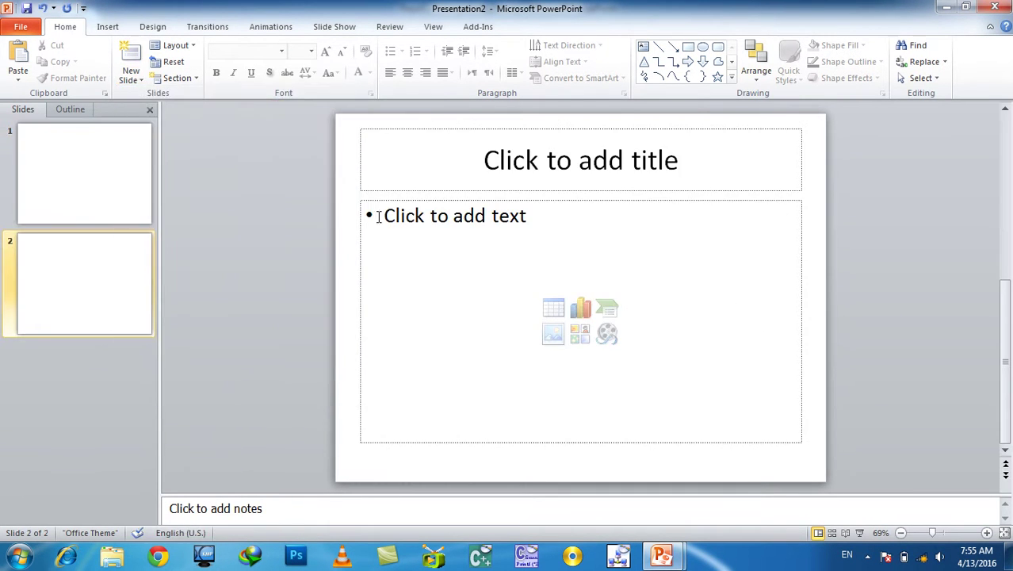
{"action": "left_click", "coordinate": [429, 225]}
{"action": "key", "text": "BackSpace"}
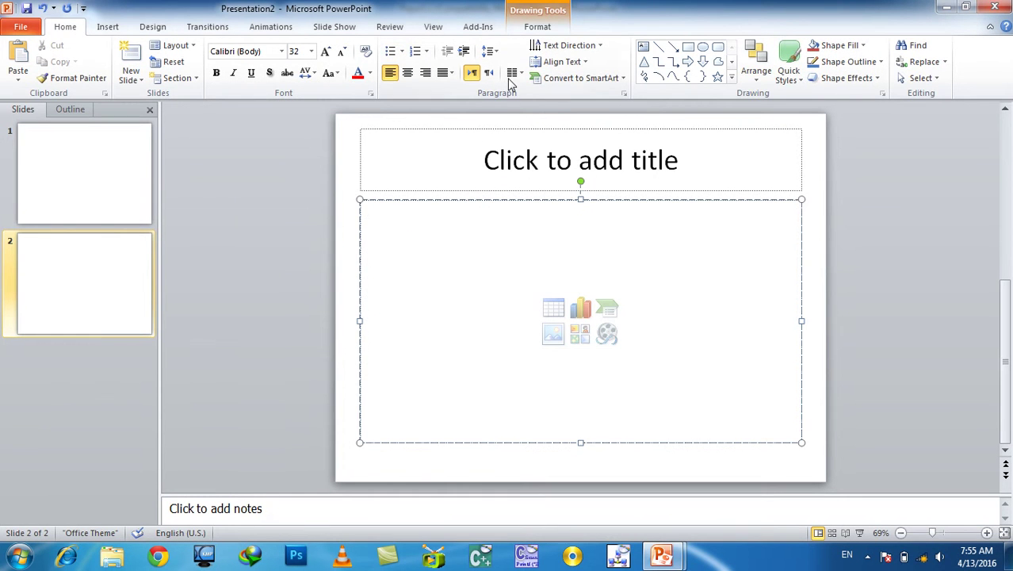
{"action": "left_click", "coordinate": [512, 73]}
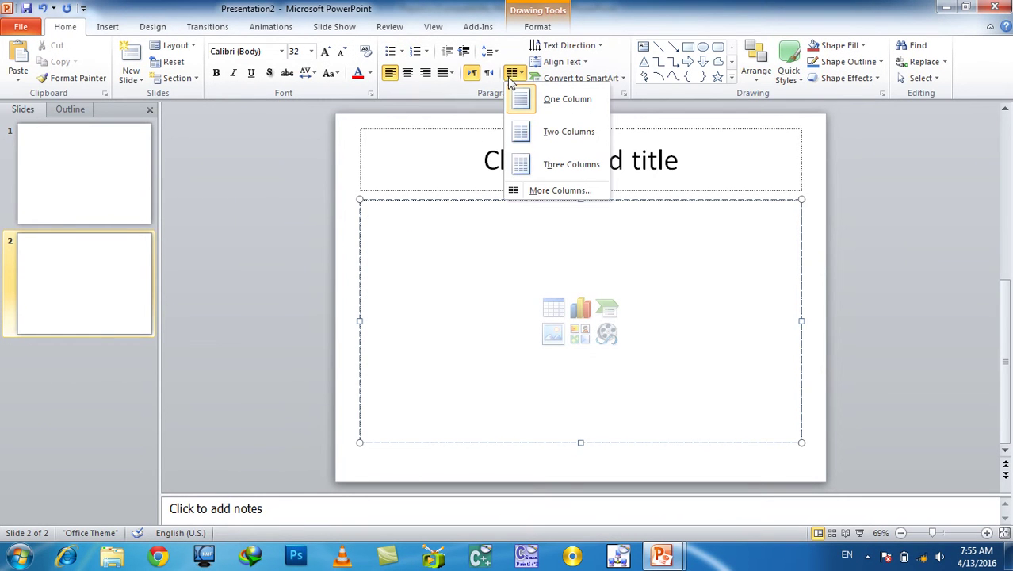
{"action": "left_click", "coordinate": [550, 190]}
{"action": "type", "text": "2"}
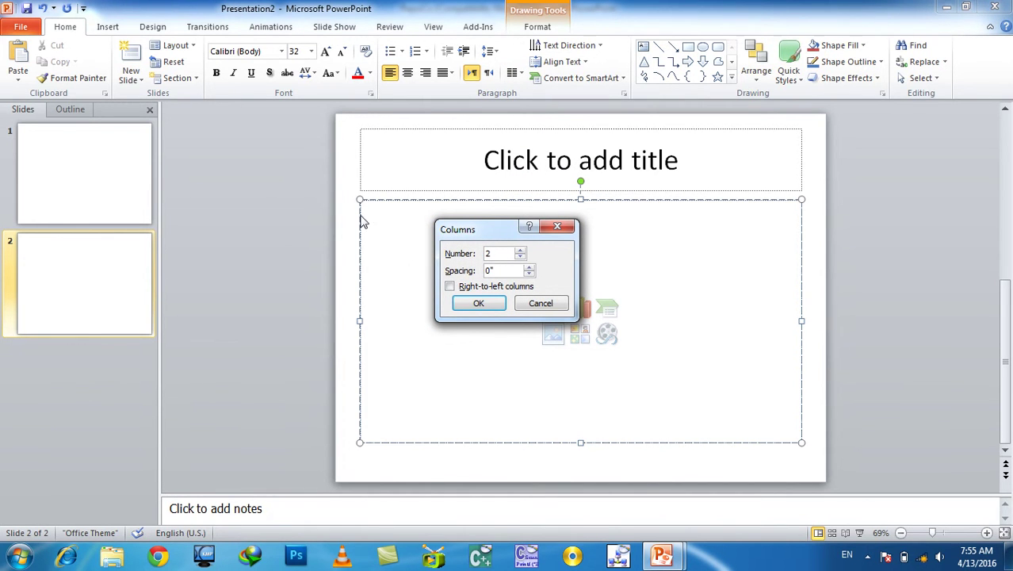
{"action": "left_click", "coordinate": [499, 306]}
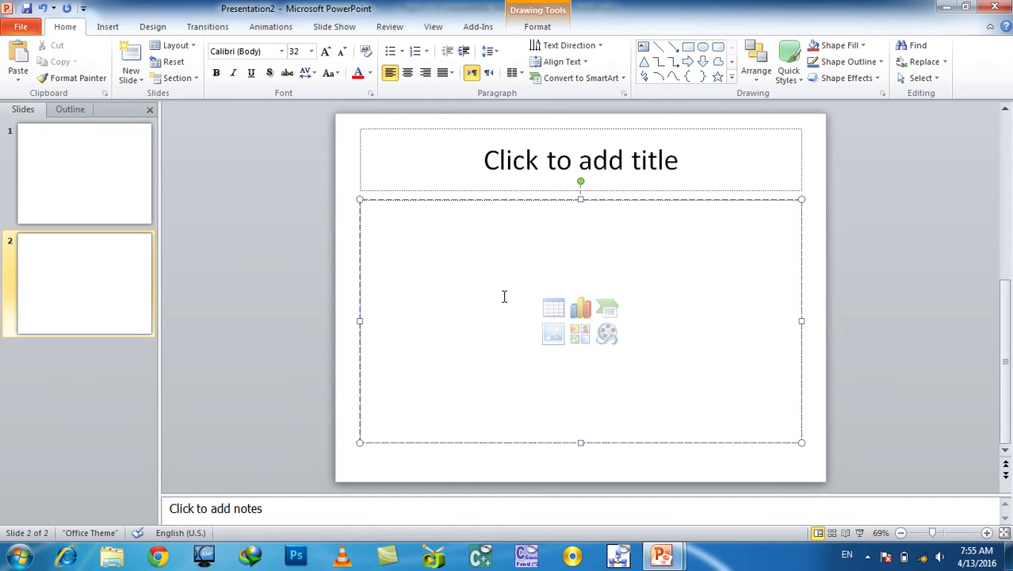
Fill the two columns with =rand() sample text and justify it
{"action": "type", "text": "=rand()"}
{"action": "key", "text": "Return"}
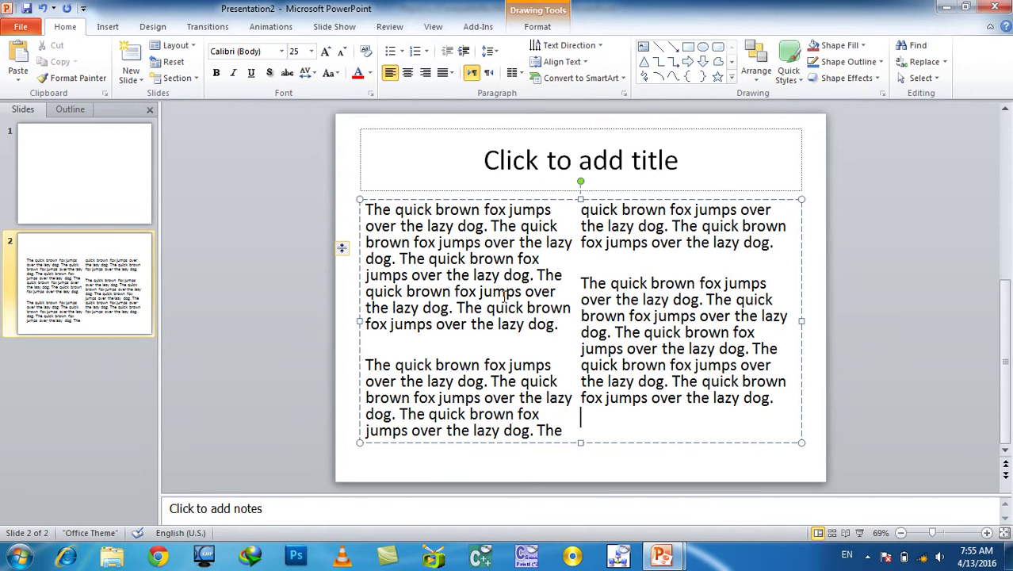
{"action": "key", "text": "ctrl+a"}
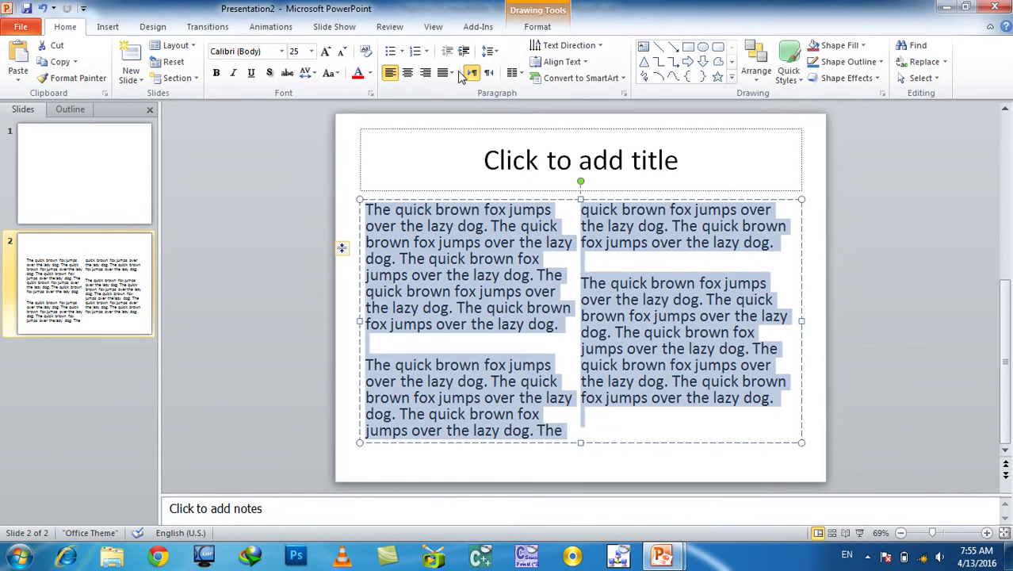
{"action": "left_click", "coordinate": [450, 73]}
{"action": "left_click", "coordinate": [450, 74]}
{"action": "left_click", "coordinate": [450, 74]}
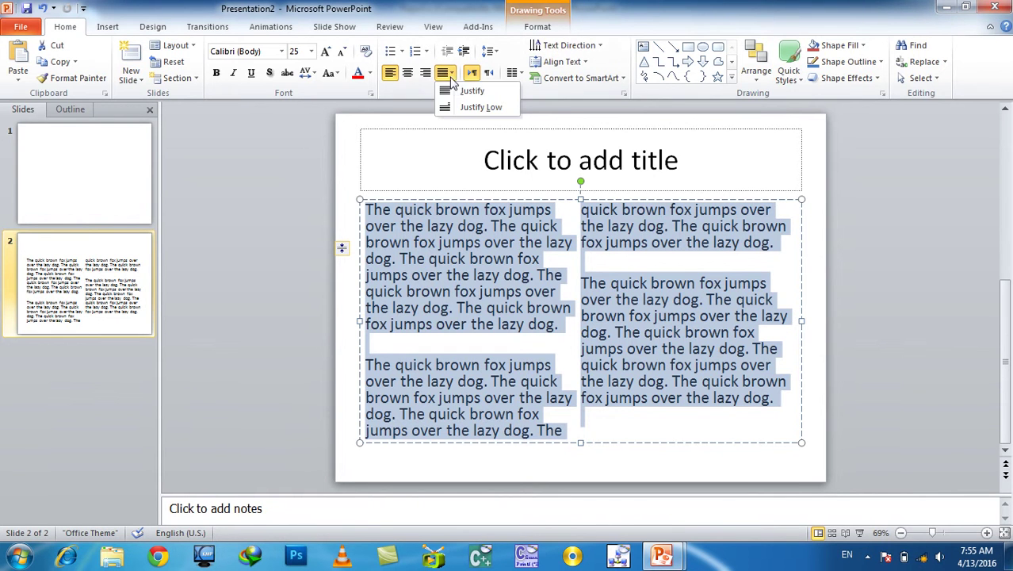
{"action": "left_click", "coordinate": [458, 92]}
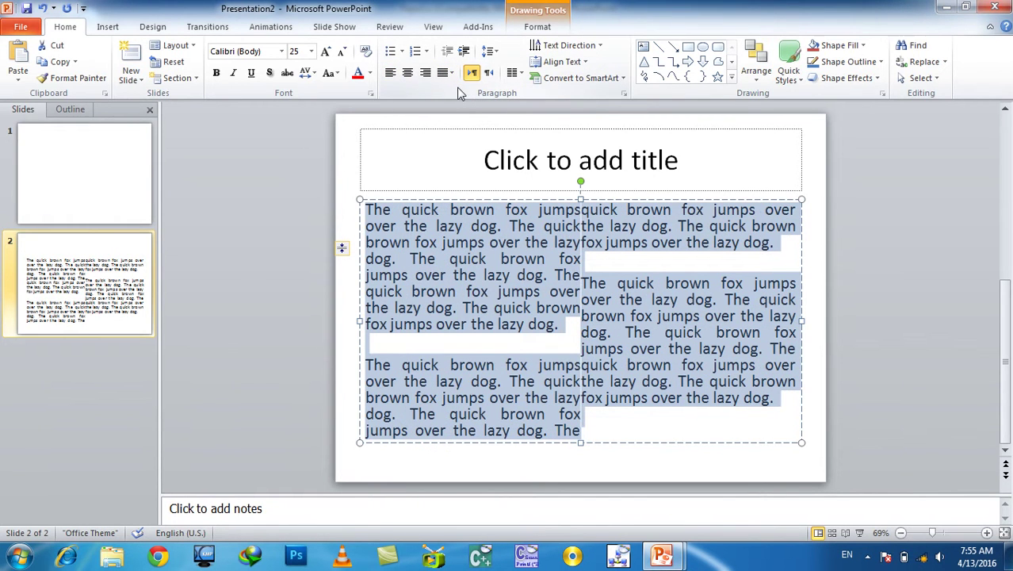
Set the column spacing to 0.2" in the More Columns settings
{"action": "left_click", "coordinate": [515, 74]}
{"action": "left_click", "coordinate": [539, 190]}
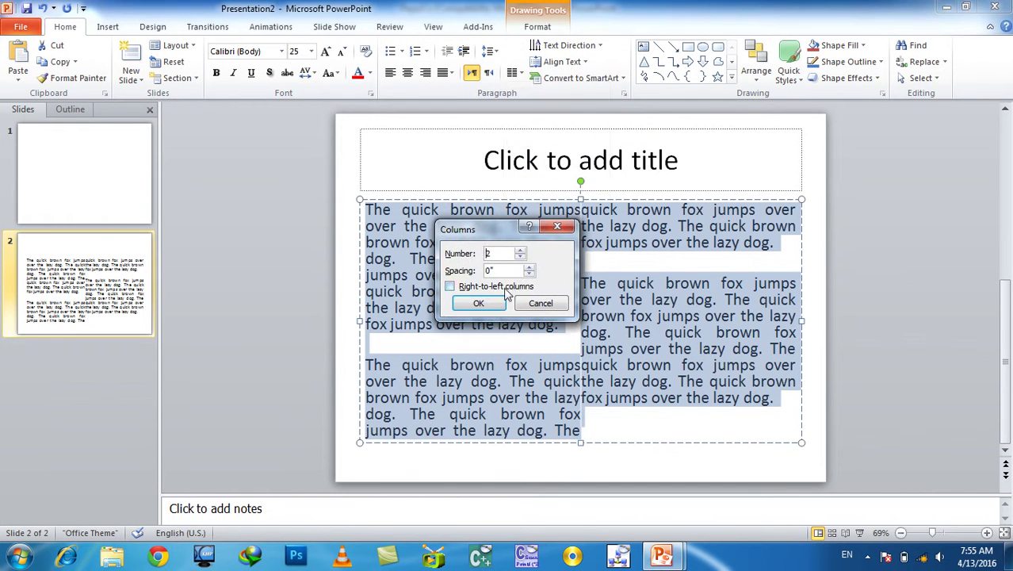
{"action": "left_click", "coordinate": [529, 267]}
{"action": "left_click", "coordinate": [528, 268]}
{"action": "left_click", "coordinate": [481, 303]}
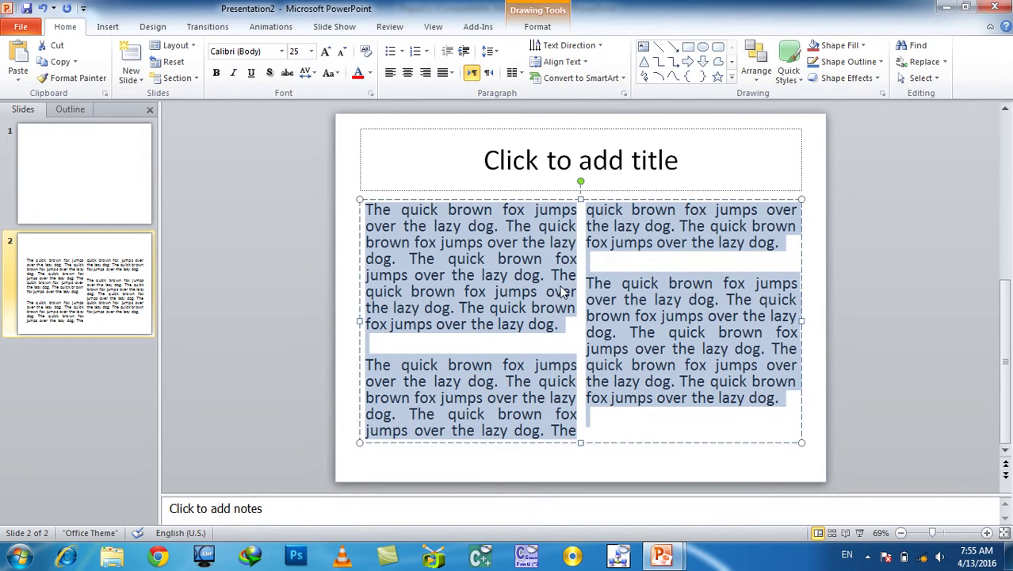
Delete the blank line in the left column and click back into the text box
{"action": "left_click", "coordinate": [599, 350]}
{"action": "left_click", "coordinate": [518, 341]}
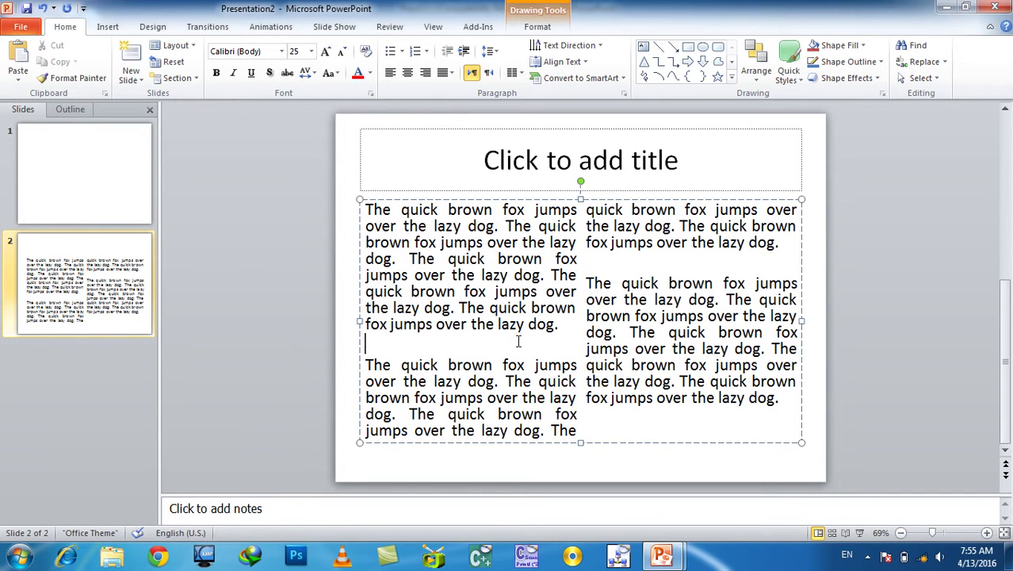
{"action": "key", "text": "Delete"}
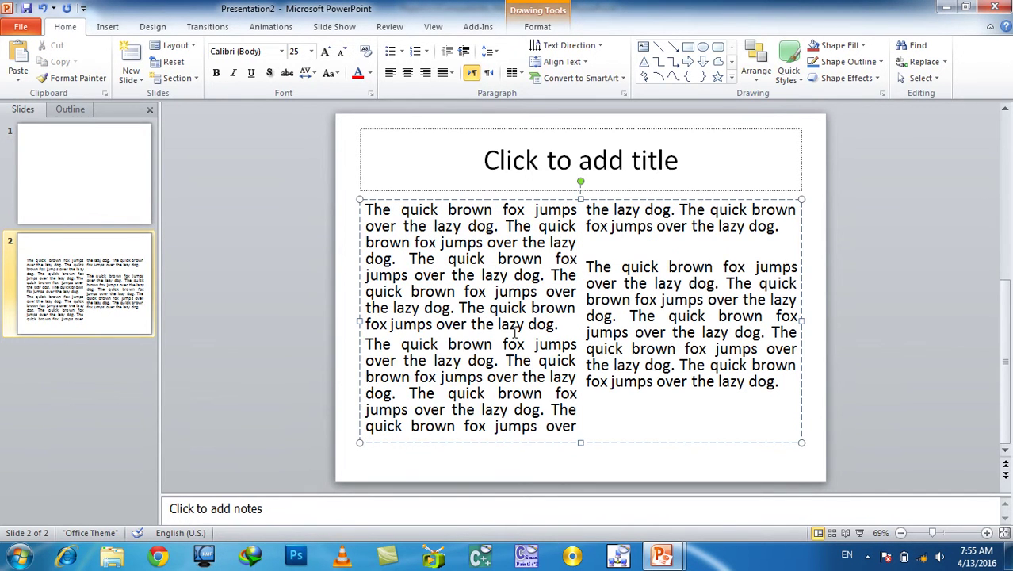
{"action": "key", "text": "ctrl+a"}
{"action": "left_click", "coordinate": [314, 172]}
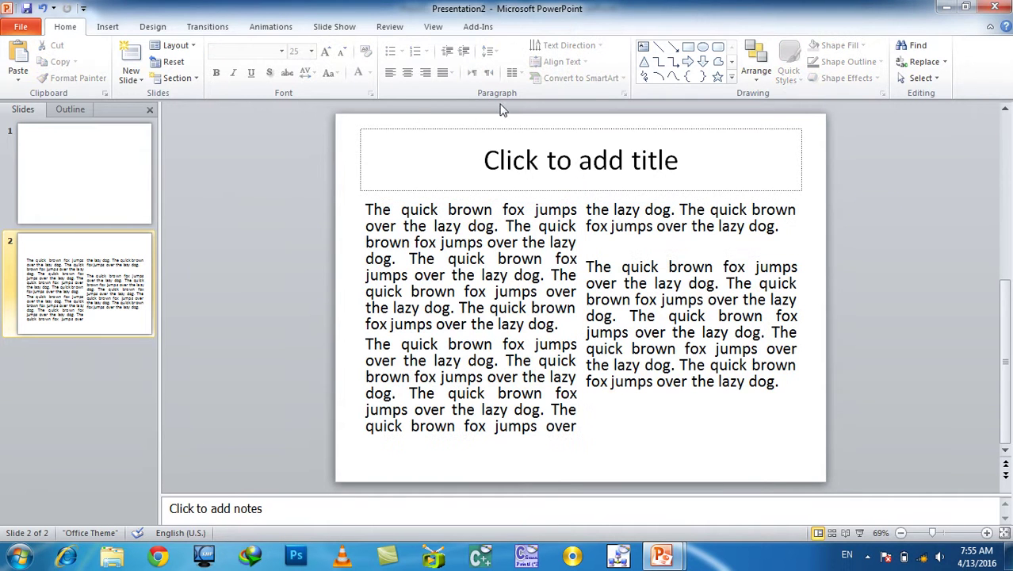
{"action": "left_click", "coordinate": [470, 226]}
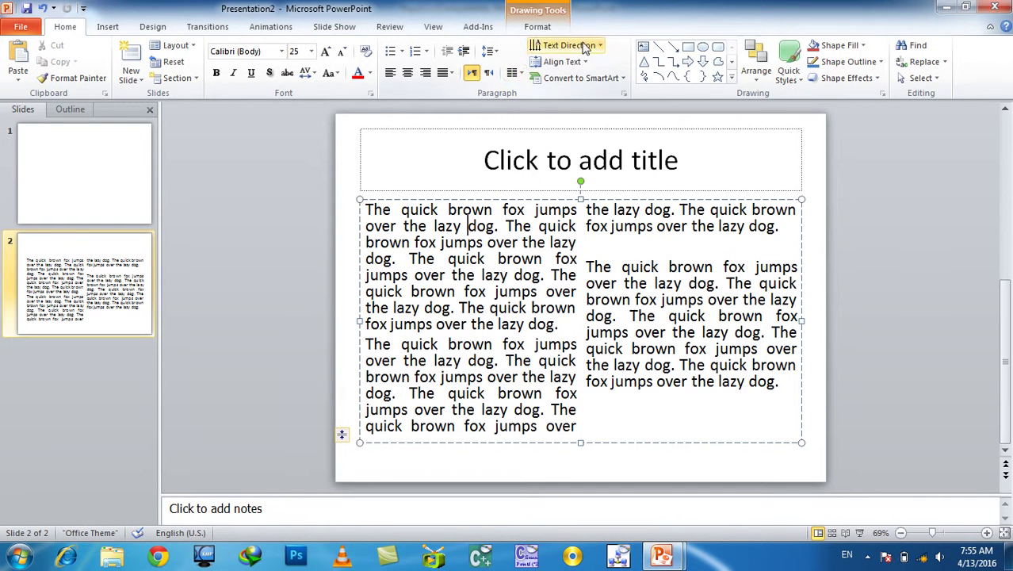
Go to slide 1 and delete its subtitle placeholder
{"action": "left_click", "coordinate": [558, 153]}
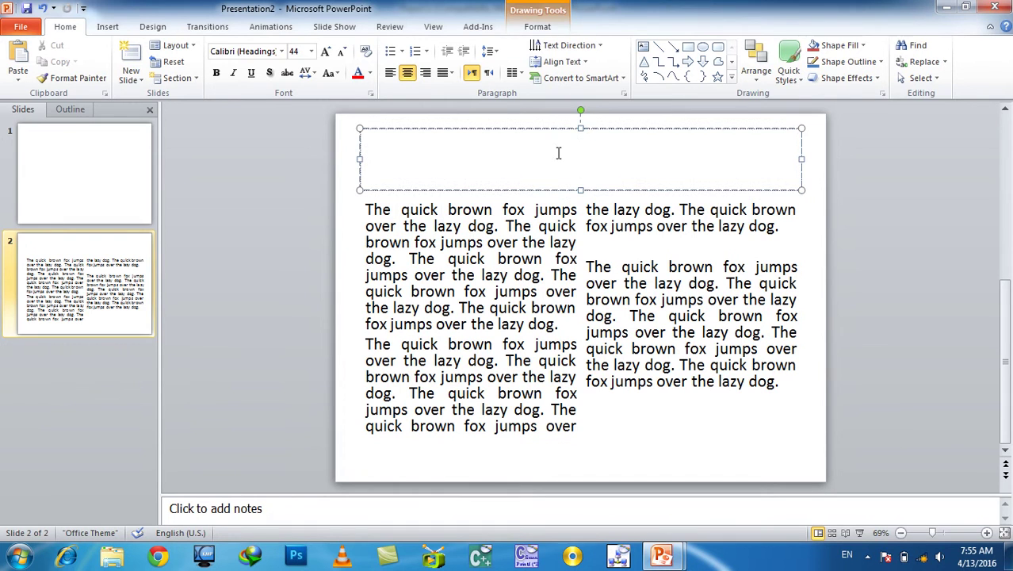
{"action": "left_click", "coordinate": [92, 168]}
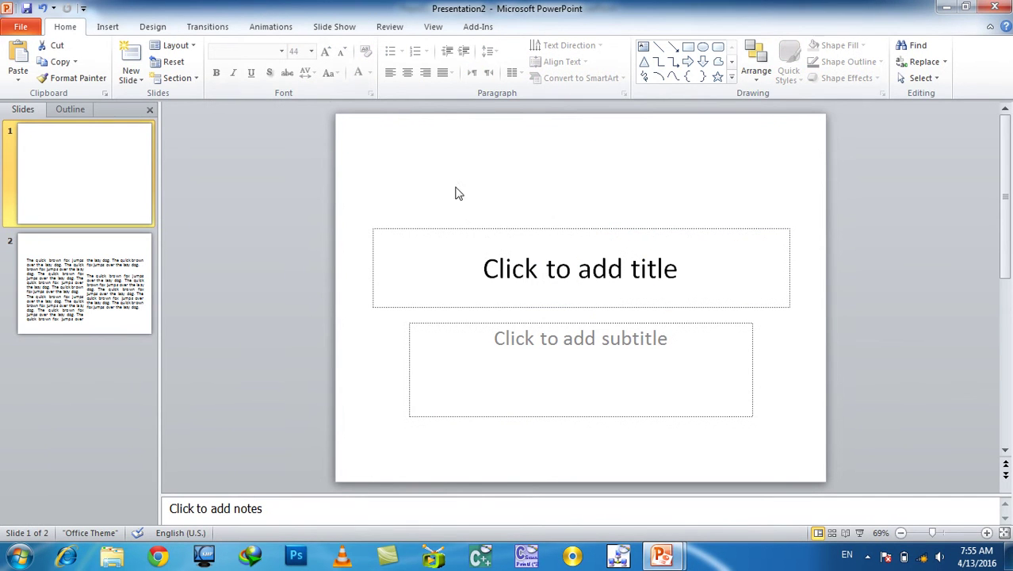
{"action": "left_click", "coordinate": [558, 323]}
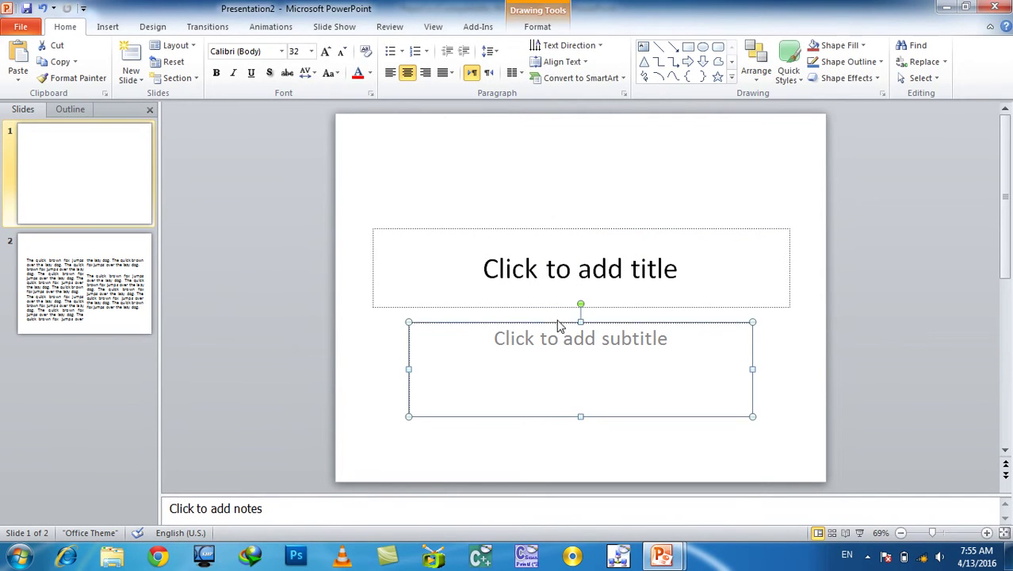
{"action": "key", "text": "Delete"}
Type 'Welcome' in the title, set its text direction to Stacked, and select it
{"action": "left_click", "coordinate": [591, 272]}
{"action": "type", "text": "Welc"}
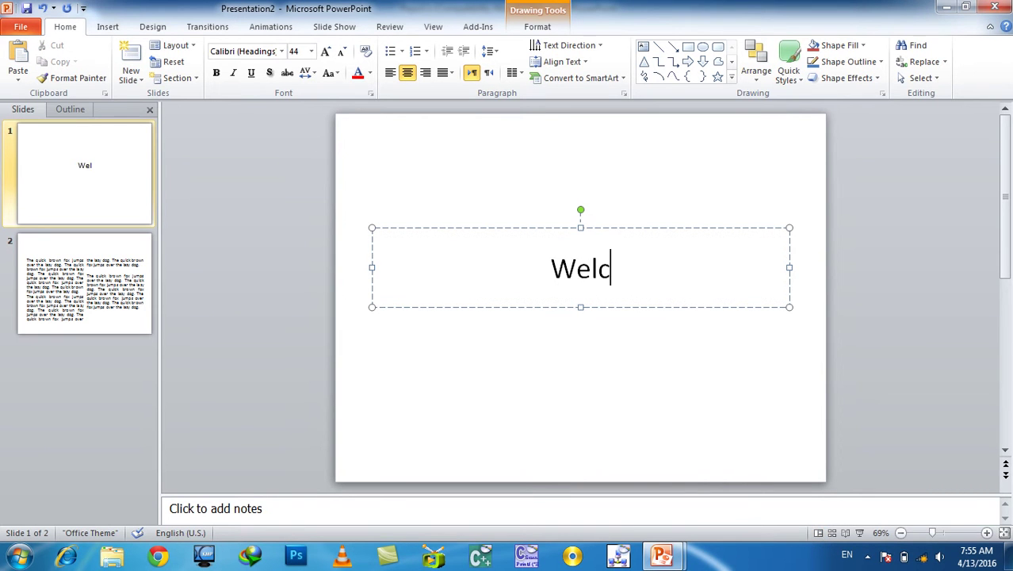
{"action": "type", "text": "ome"}
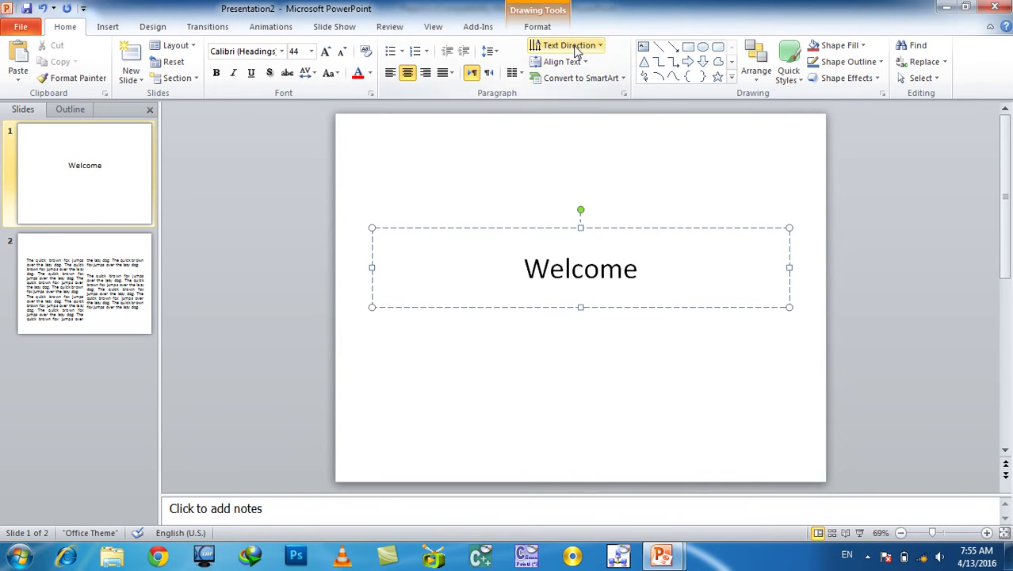
{"action": "left_click", "coordinate": [573, 47]}
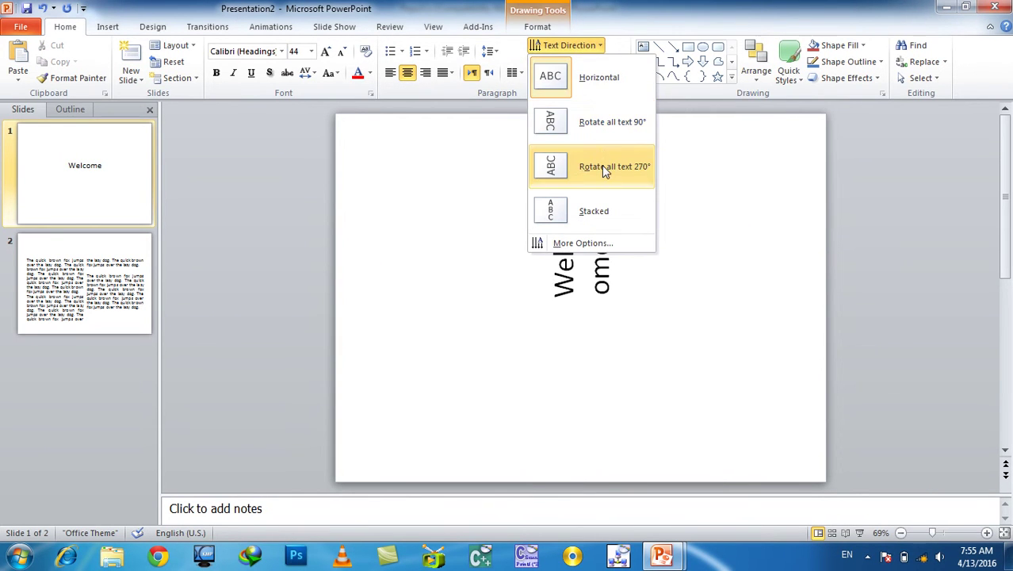
{"action": "left_click", "coordinate": [599, 214]}
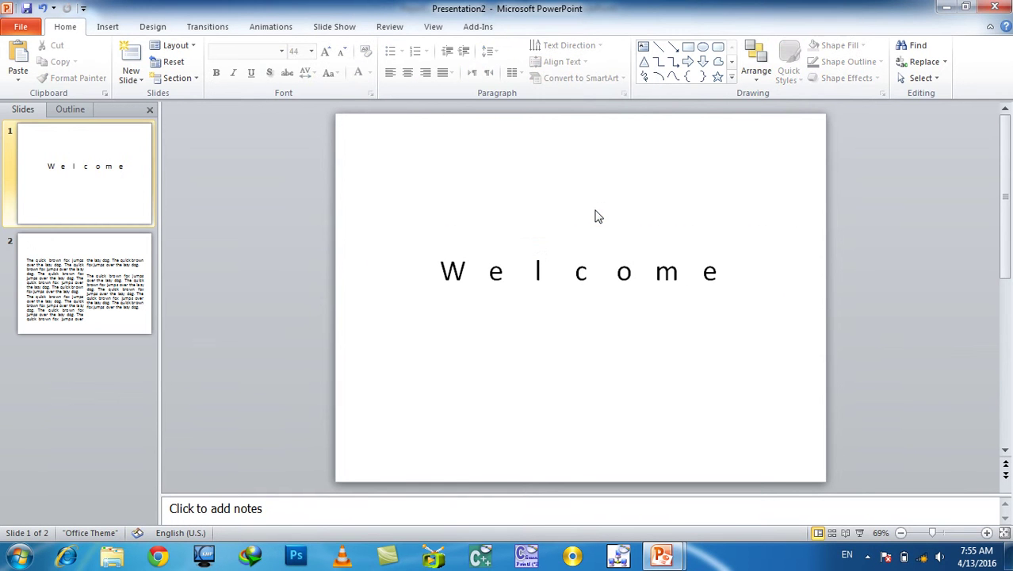
{"action": "left_click", "coordinate": [591, 271]}
{"action": "key", "text": "ctrl+a"}
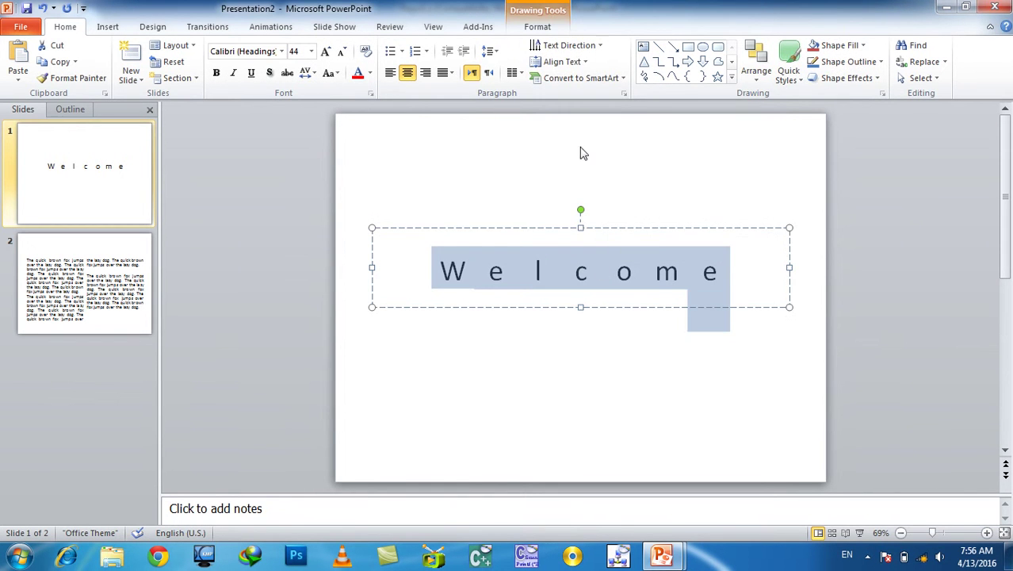
Set the Welcome title's text direction back to Horizontal
{"action": "left_click", "coordinate": [555, 45]}
{"action": "left_click", "coordinate": [557, 78]}
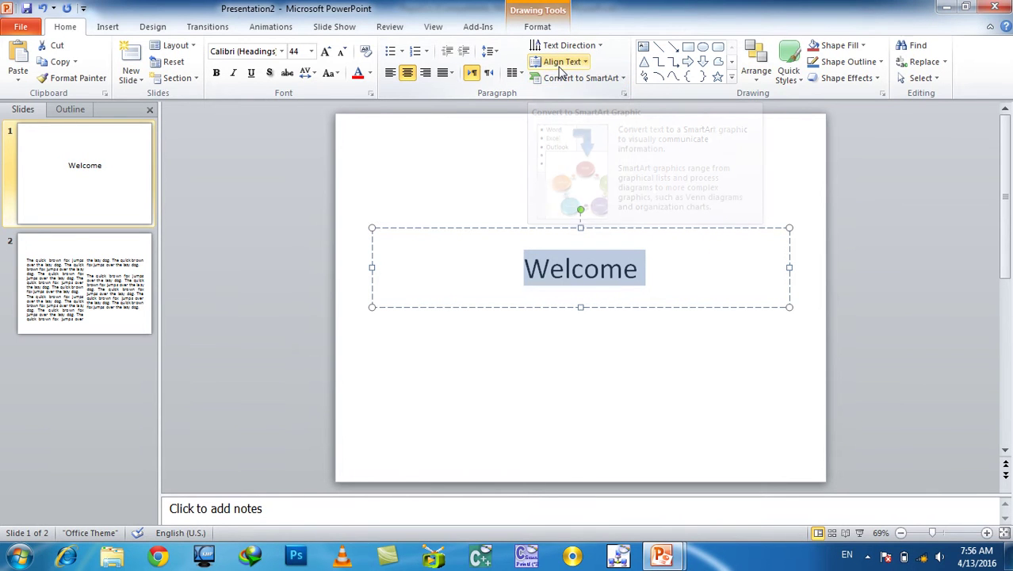
{"action": "left_click", "coordinate": [561, 65]}
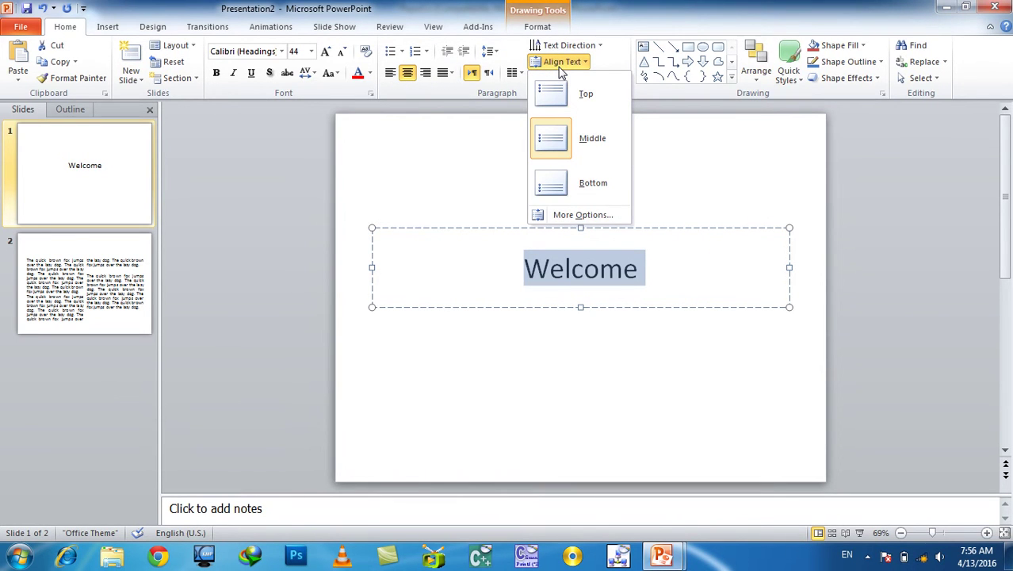
{"action": "left_click", "coordinate": [714, 233]}
Move the Welcome title box up and drag its bottom edge down to make it taller
{"action": "left_click", "coordinate": [580, 231]}
{"action": "left_click_drag", "start_coordinate": [580, 230], "coordinate": [568, 152]}
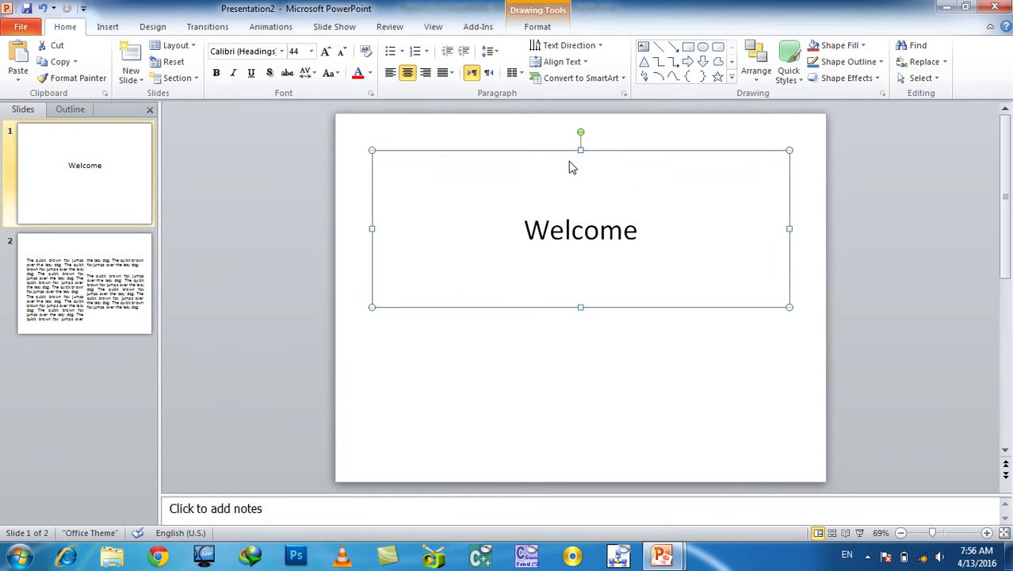
{"action": "mouse_move", "coordinate": [585, 308]}
{"action": "left_mouse_down"}
{"action": "mouse_move", "coordinate": [589, 442]}
{"action": "mouse_move", "coordinate": [584, 396]}
{"action": "left_mouse_up"}
{"action": "double_click", "coordinate": [583, 273]}
{"action": "left_click", "coordinate": [561, 61]}
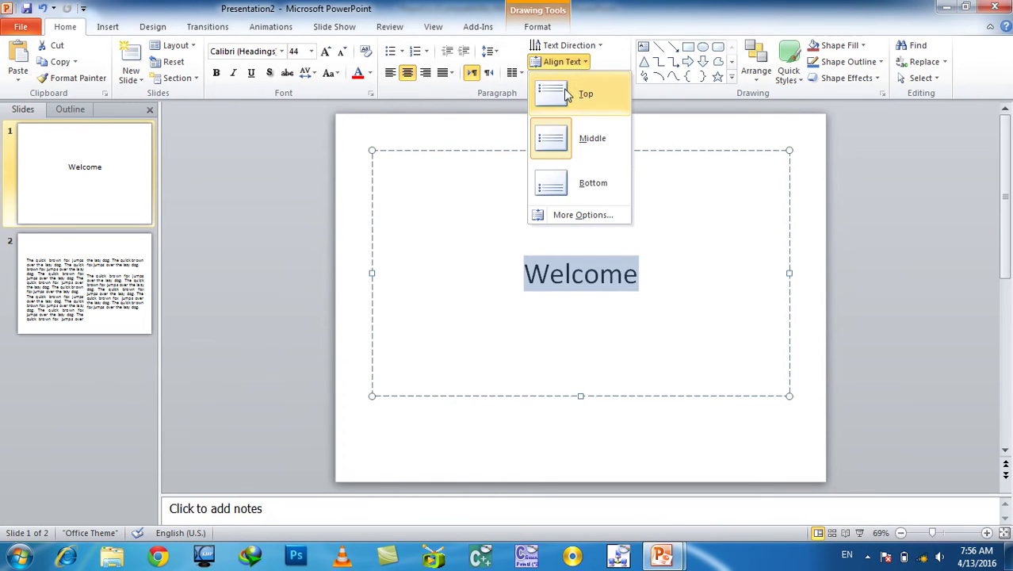
{"action": "left_click", "coordinate": [583, 215]}
{"action": "left_click_drag", "start_coordinate": [535, 105], "coordinate": [260, 8]}
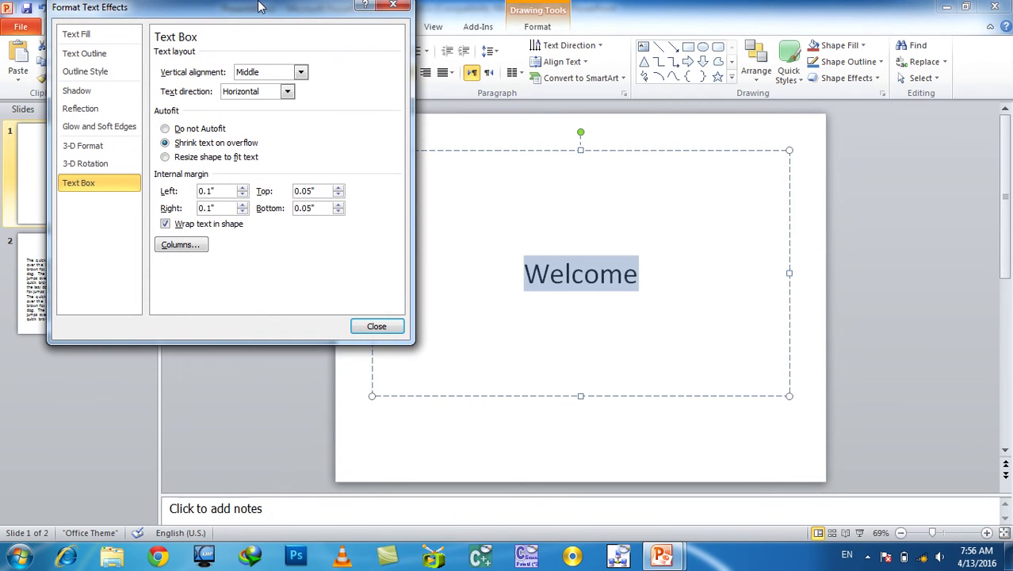
{"action": "left_click", "coordinate": [289, 74]}
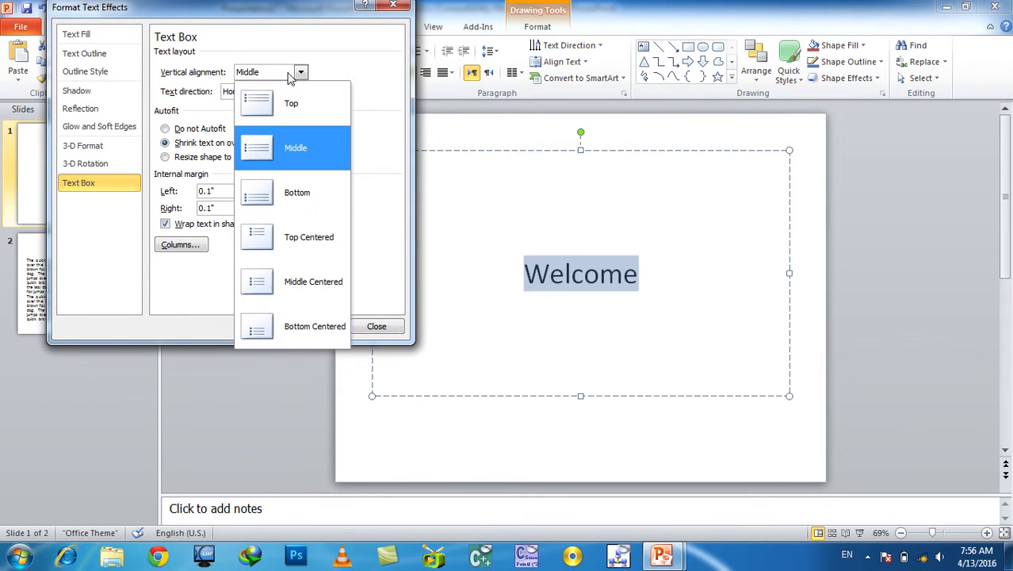
{"action": "left_click", "coordinate": [294, 106]}
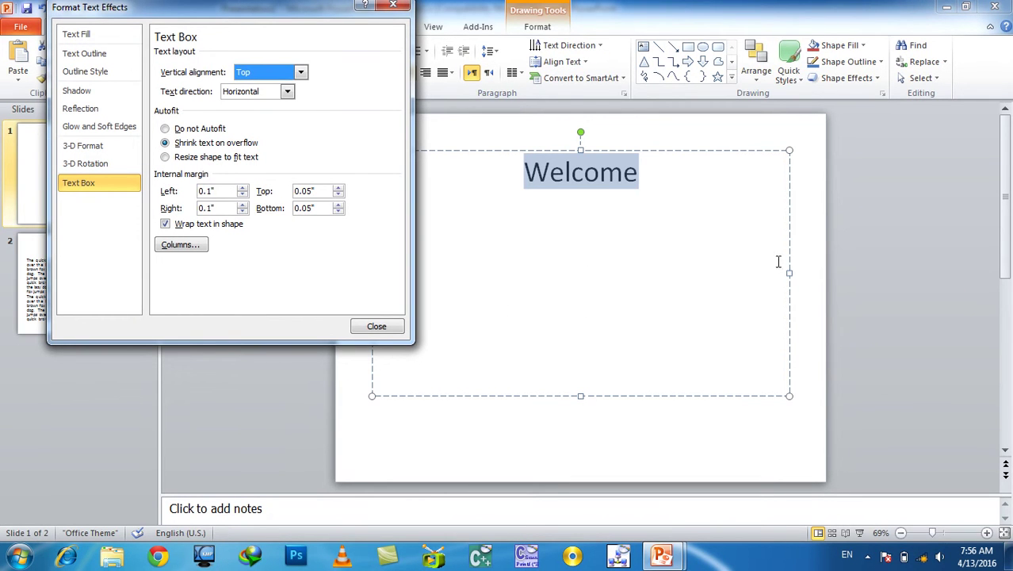
{"action": "left_click", "coordinate": [255, 92]}
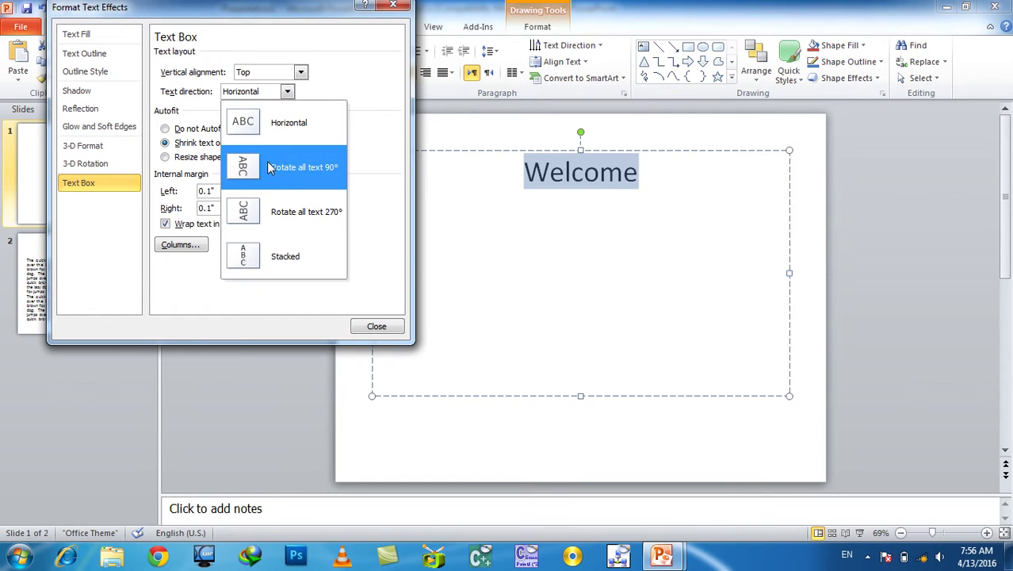
{"action": "left_click", "coordinate": [290, 90]}
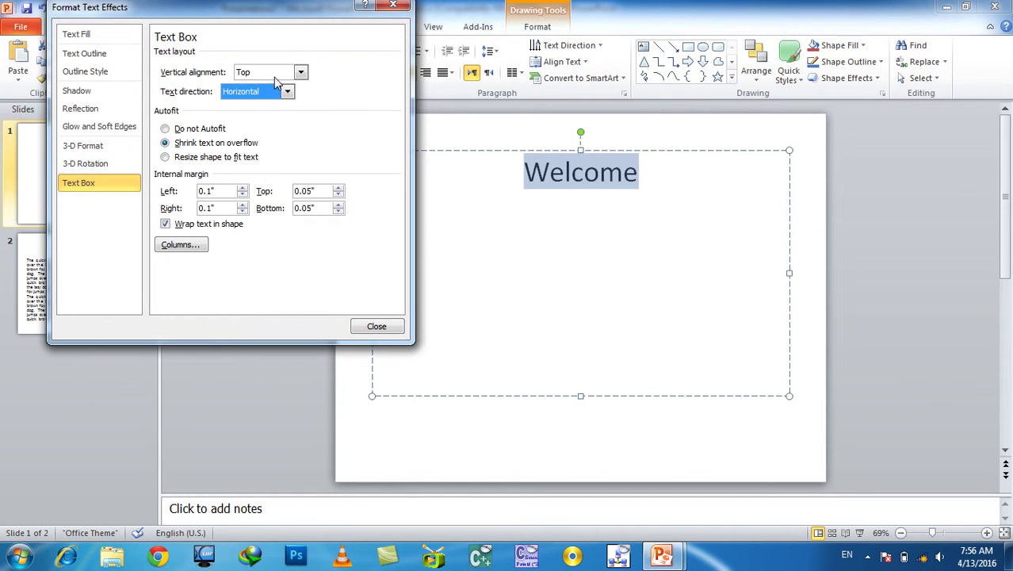
{"action": "left_click", "coordinate": [273, 75]}
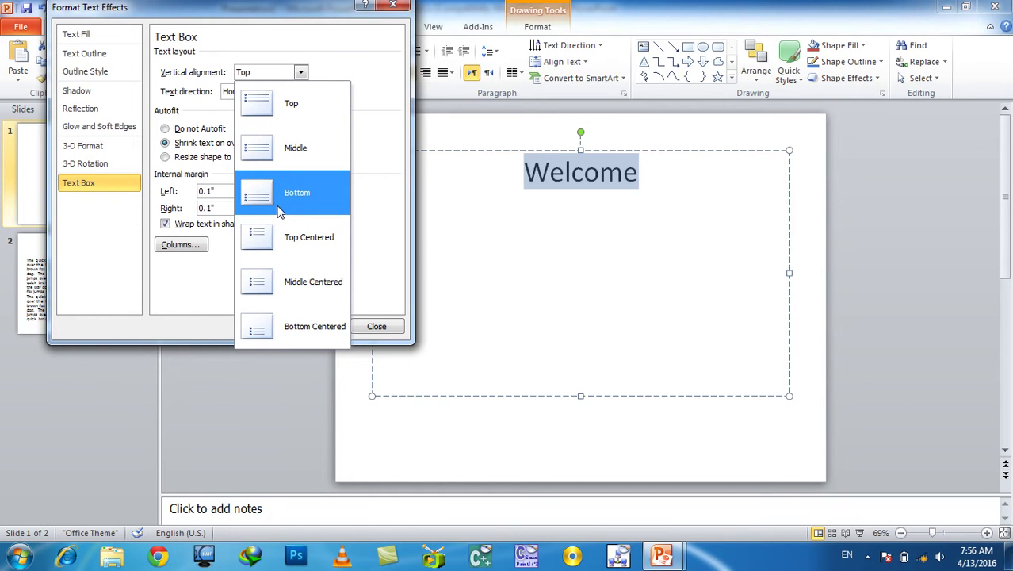
{"action": "left_click", "coordinate": [275, 149]}
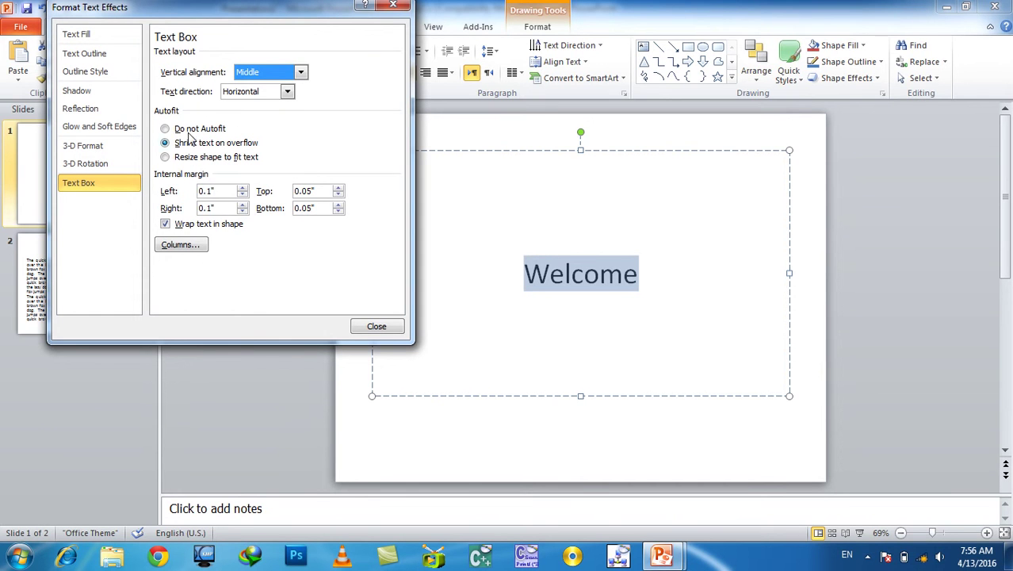
{"action": "left_click", "coordinate": [245, 92]}
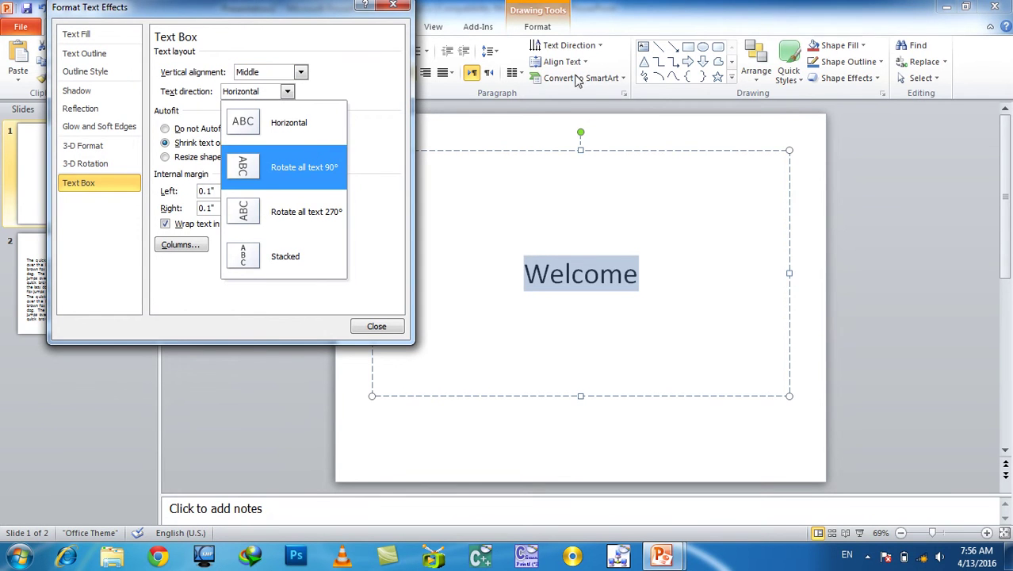
{"action": "left_click", "coordinate": [378, 108]}
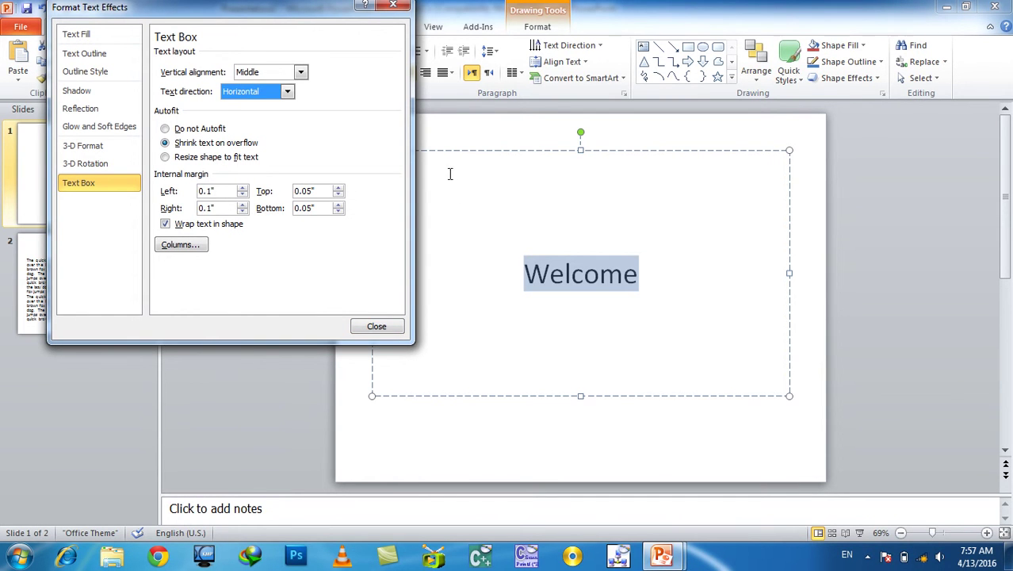
{"action": "left_click", "coordinate": [378, 327]}
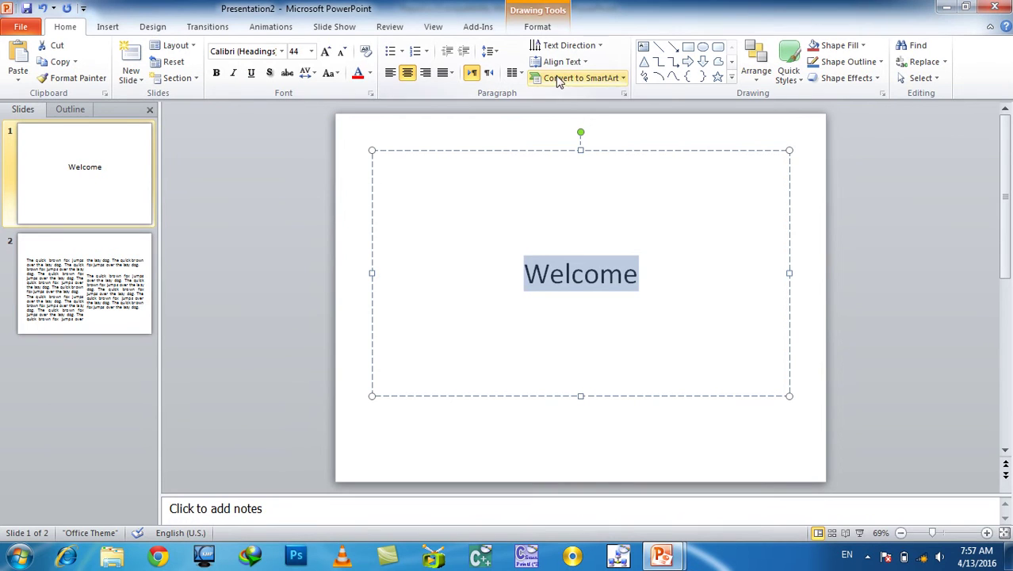
Use Convert to SmartArt on the Welcome title, choosing the Vertical Bullet List layout
{"action": "left_click", "coordinate": [559, 63]}
{"action": "left_click", "coordinate": [559, 63]}
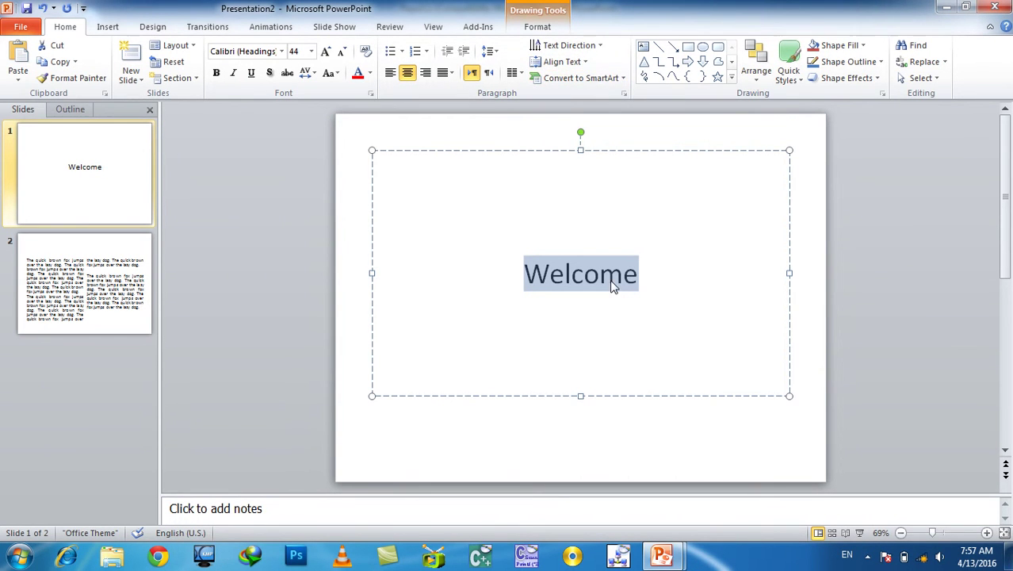
{"action": "left_click", "coordinate": [567, 79]}
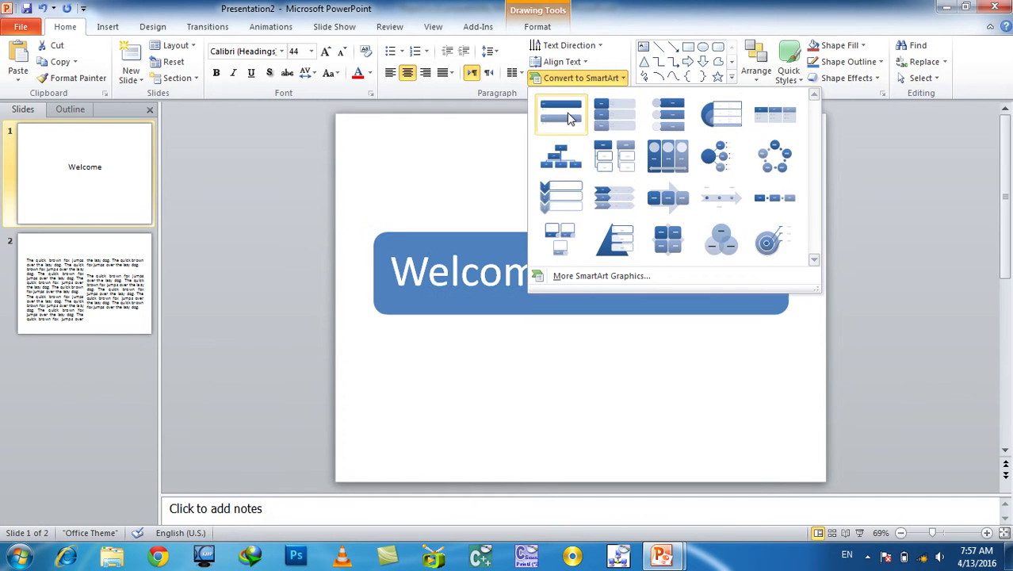
{"action": "left_click", "coordinate": [568, 117]}
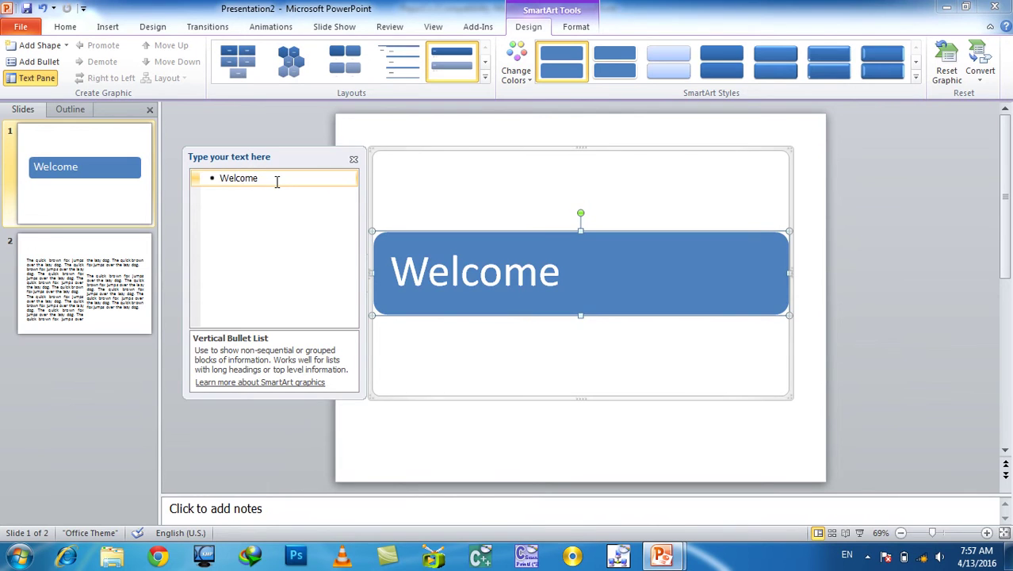
Add 'Main topic' and 'Sub document' as the second and third SmartArt list items below Welcome
{"action": "key", "text": "Return"}
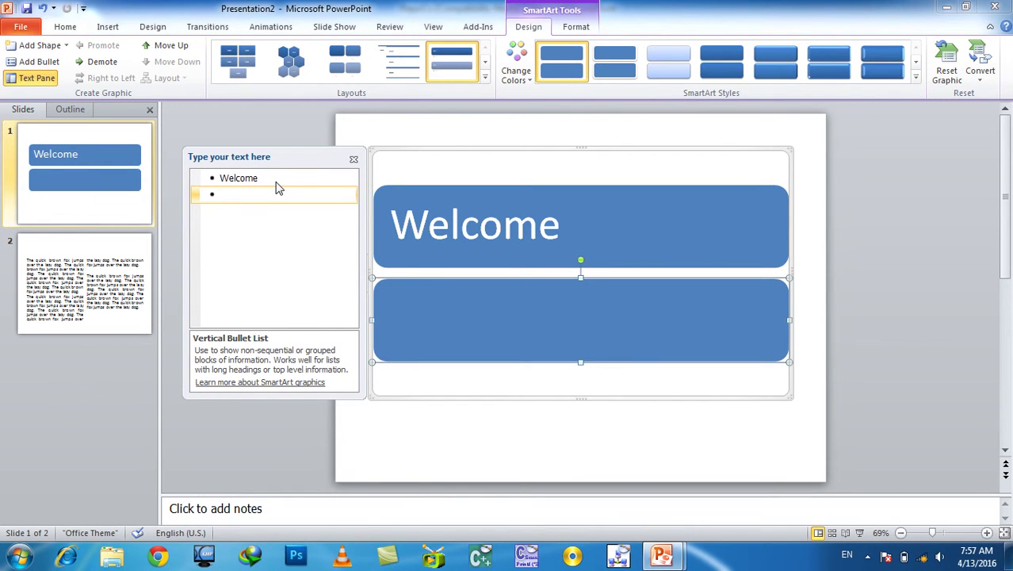
{"action": "type", "text": "Ma"}
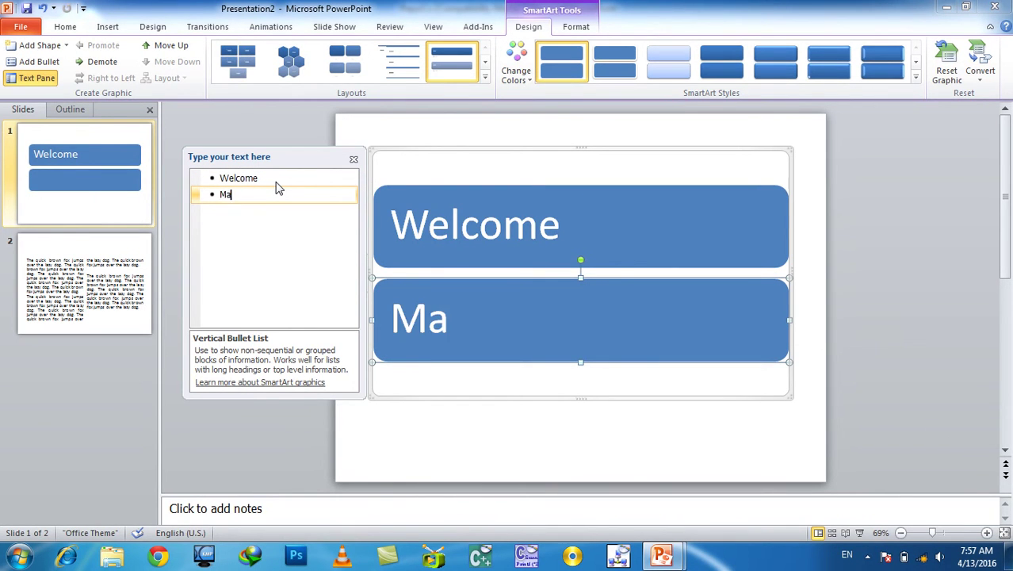
{"action": "type", "text": "in to[o"}
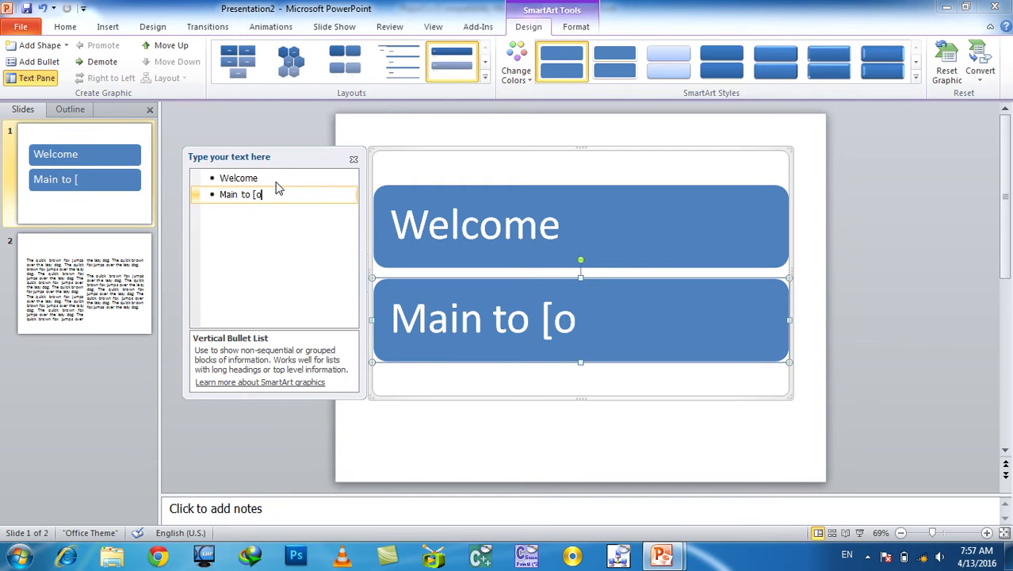
{"action": "key", "text": "BackSpace"}
{"action": "key", "text": "BackSpace"}
{"action": "type", "text": "pic"}
{"action": "key", "text": "Return"}
{"action": "type", "text": "Sub document"}
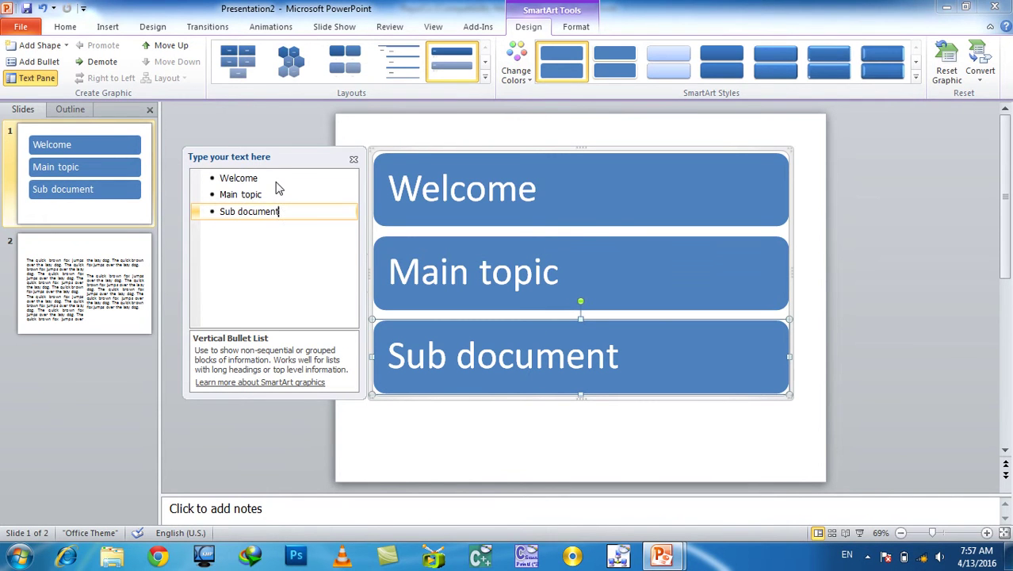
{"action": "left_click", "coordinate": [845, 313]}
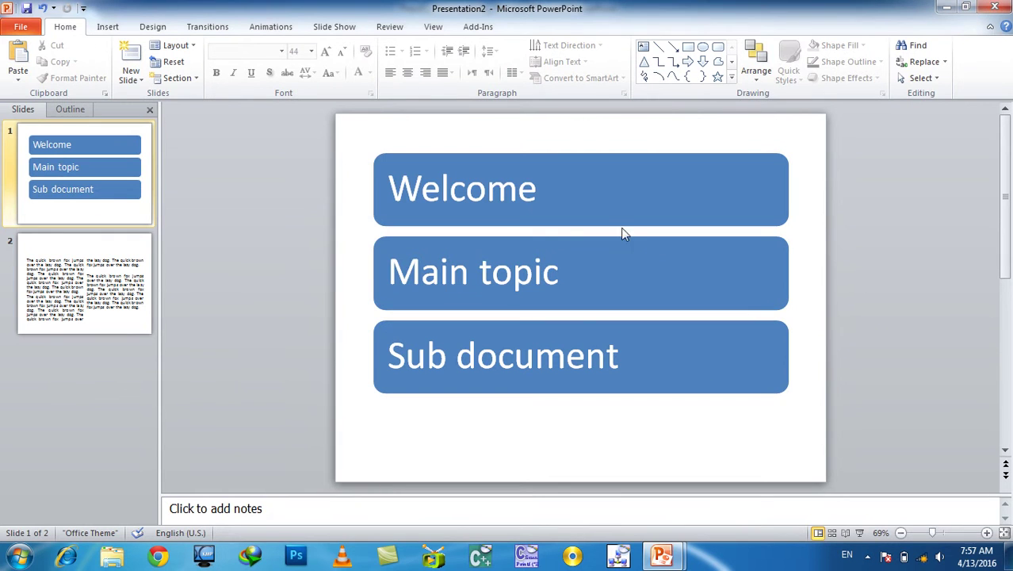
Apply a 3-D SmartArt style to the three-bar Welcome list
{"action": "left_click", "coordinate": [393, 184]}
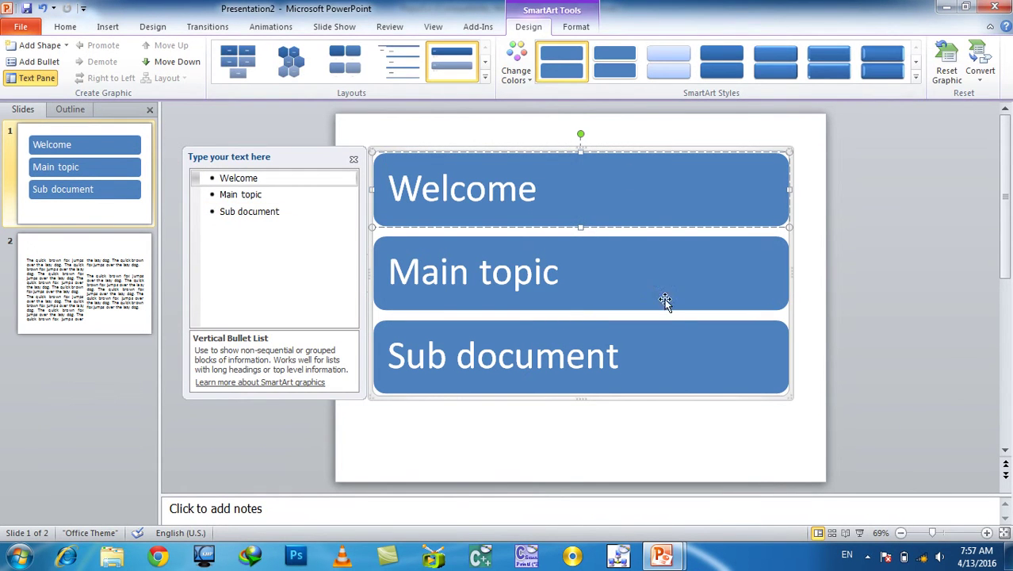
{"action": "left_click", "coordinate": [492, 145]}
{"action": "left_click", "coordinate": [498, 163]}
{"action": "left_click", "coordinate": [916, 80]}
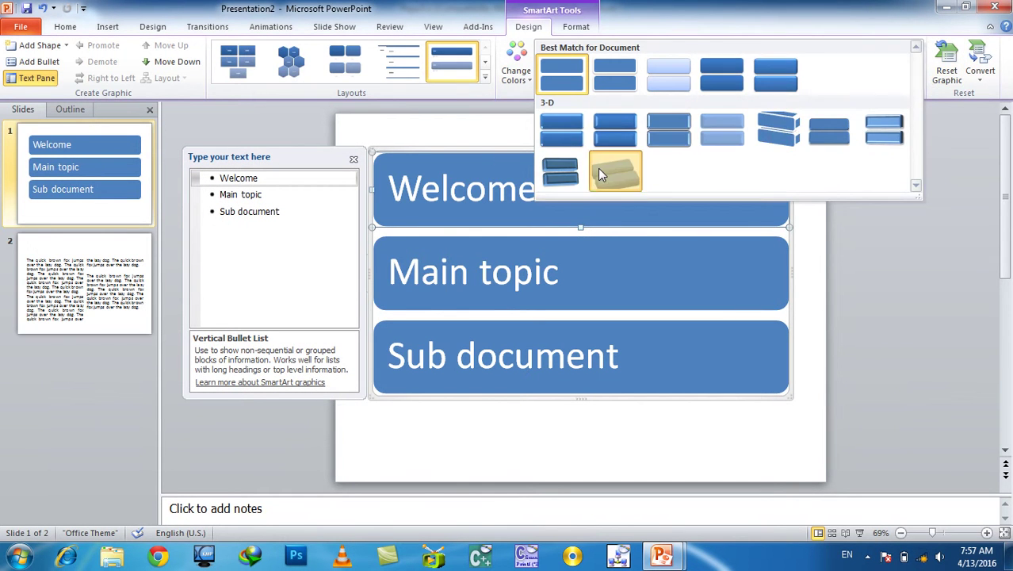
{"action": "left_click", "coordinate": [600, 171]}
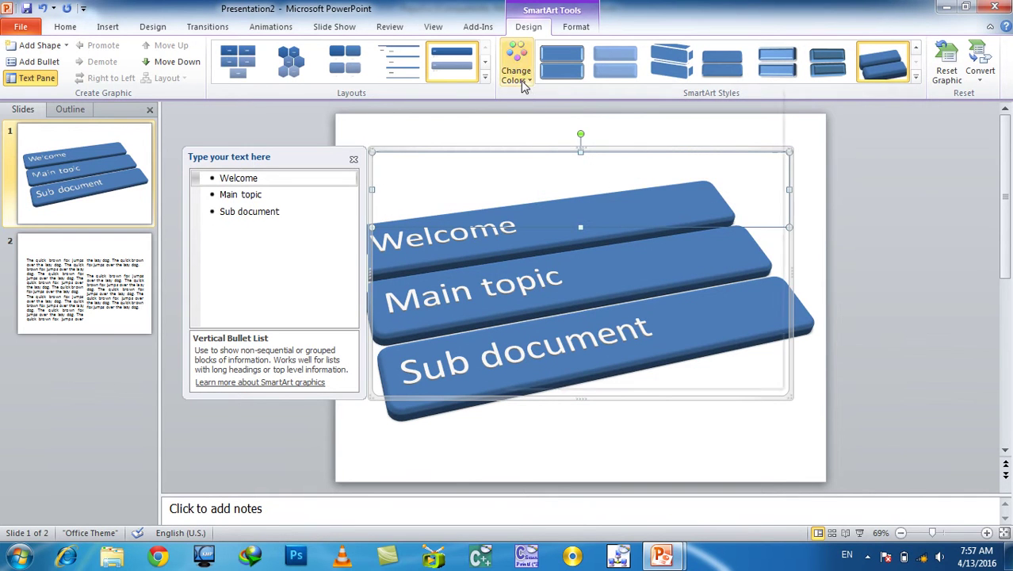
Recolour the bars with the Colorful multicolour scheme, keeping the current layout
{"action": "left_click", "coordinate": [520, 75]}
{"action": "left_click", "coordinate": [583, 191]}
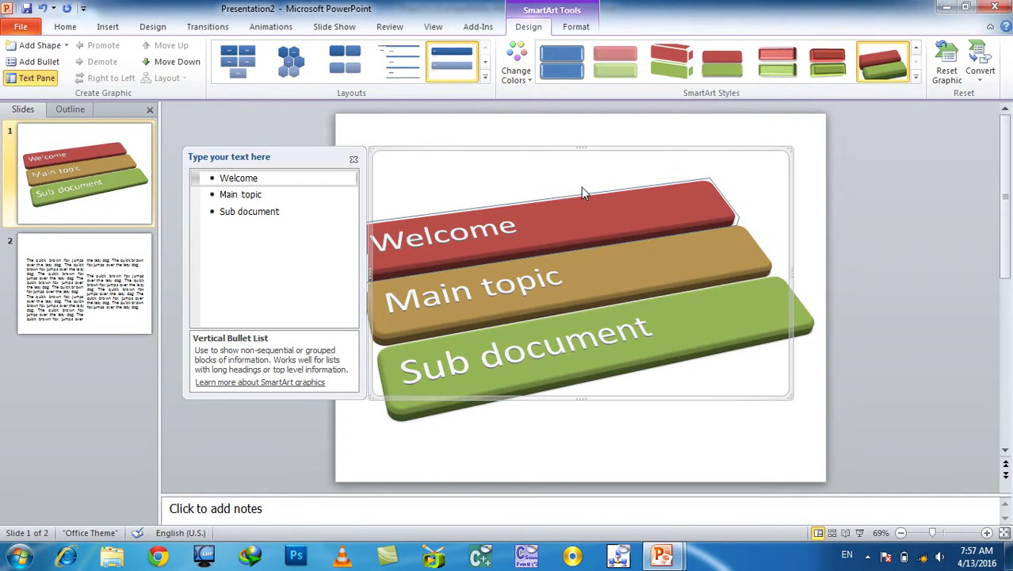
{"action": "left_click", "coordinate": [485, 76]}
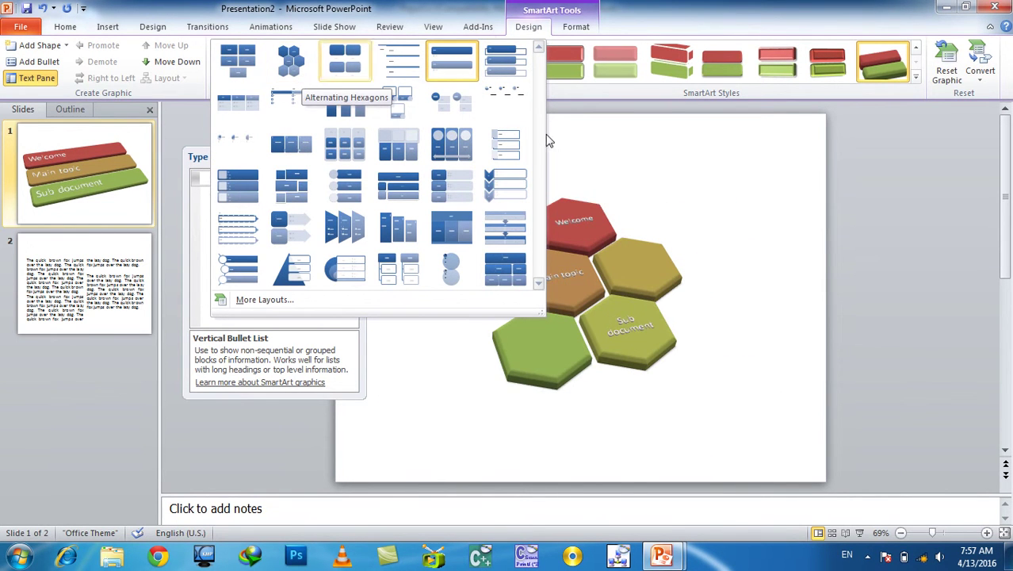
{"action": "left_click", "coordinate": [867, 183]}
Switch to slide 2 and select its title placeholder
{"action": "left_click", "coordinate": [283, 121]}
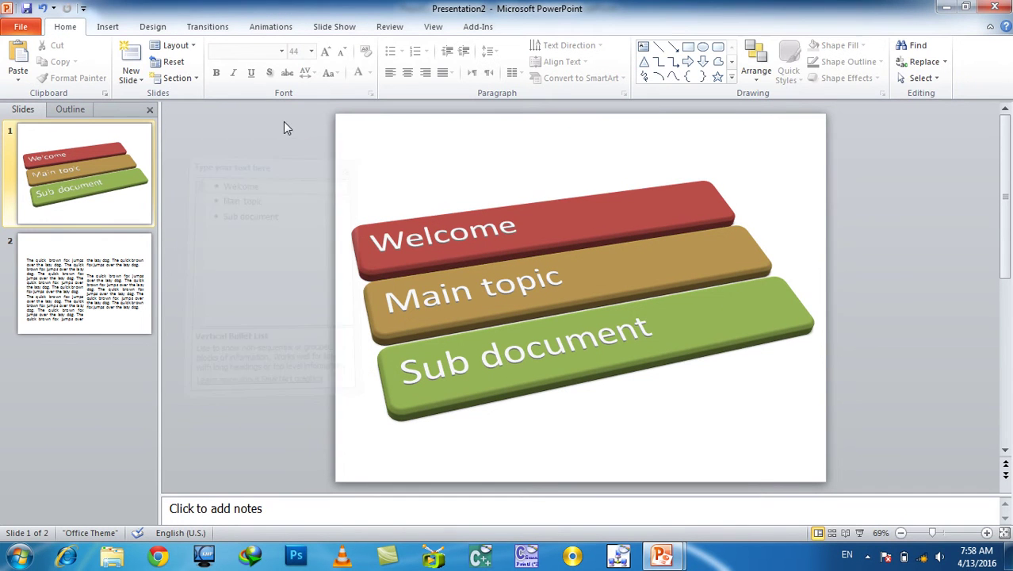
{"action": "left_click", "coordinate": [107, 27]}
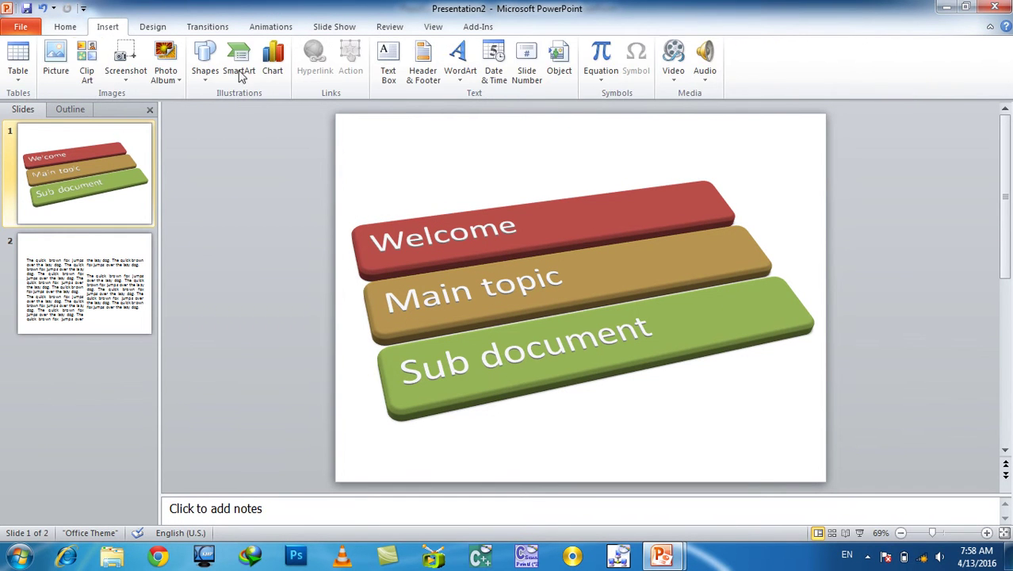
{"action": "left_click", "coordinate": [65, 26]}
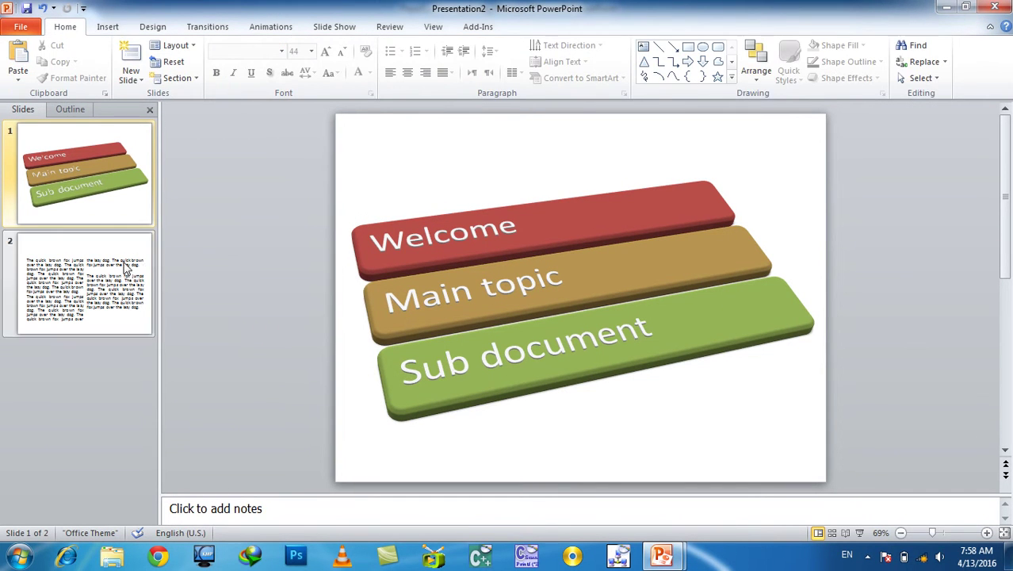
{"action": "left_click", "coordinate": [85, 283]}
{"action": "left_click", "coordinate": [570, 161]}
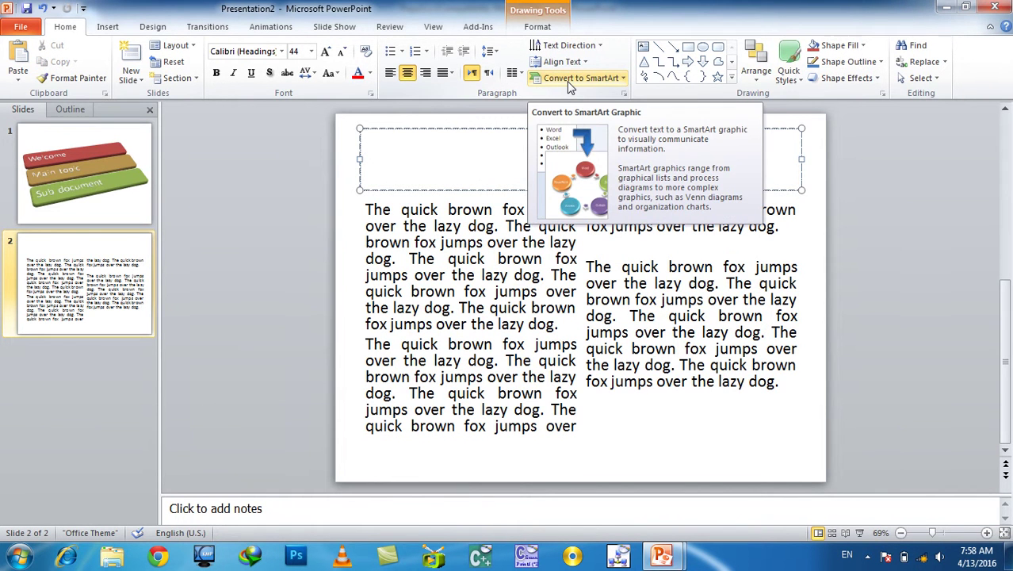
{"action": "left_click", "coordinate": [475, 188]}
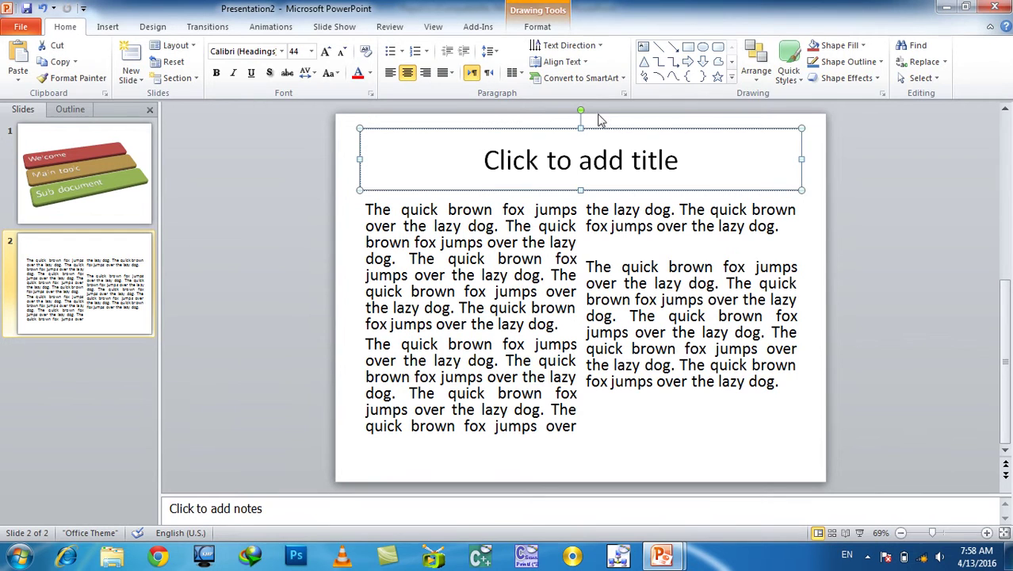
Draw a Heart shape over the slide 2 text
{"action": "left_click", "coordinate": [731, 79]}
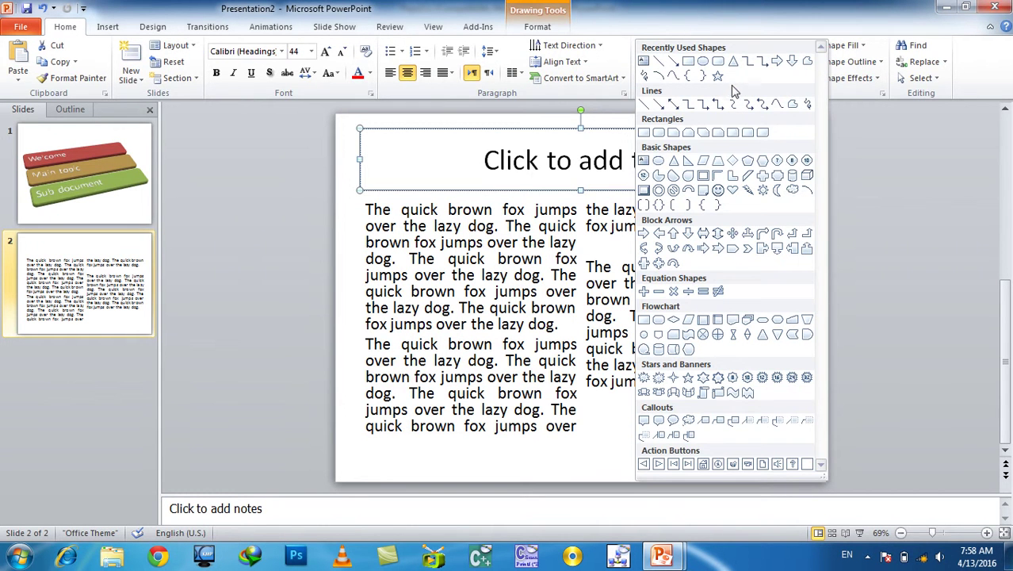
{"action": "left_click", "coordinate": [730, 190]}
{"action": "left_click_drag", "start_coordinate": [547, 246], "coordinate": [711, 416]}
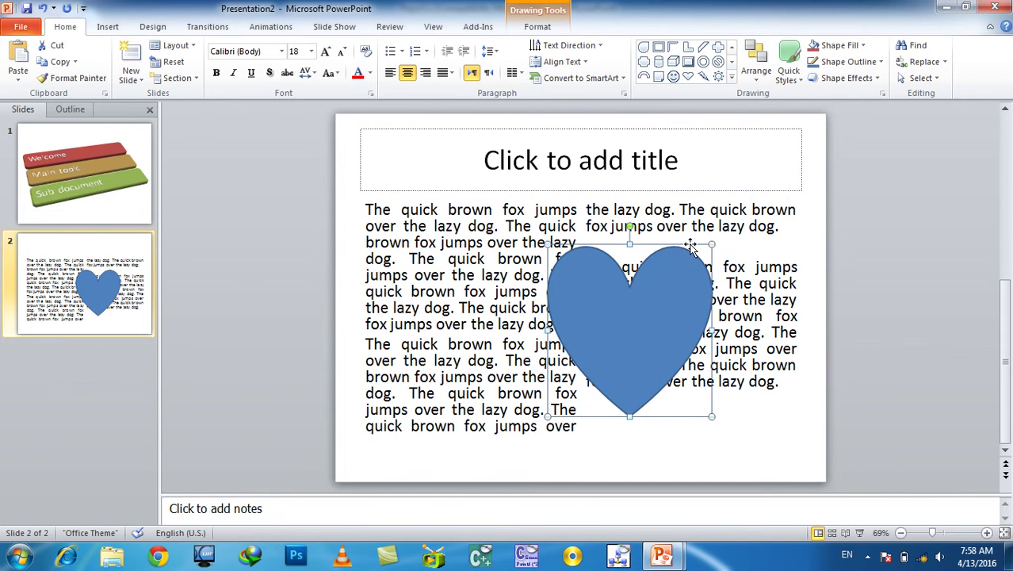
Give the heart a red fill and a red outline
{"action": "left_click", "coordinate": [839, 45]}
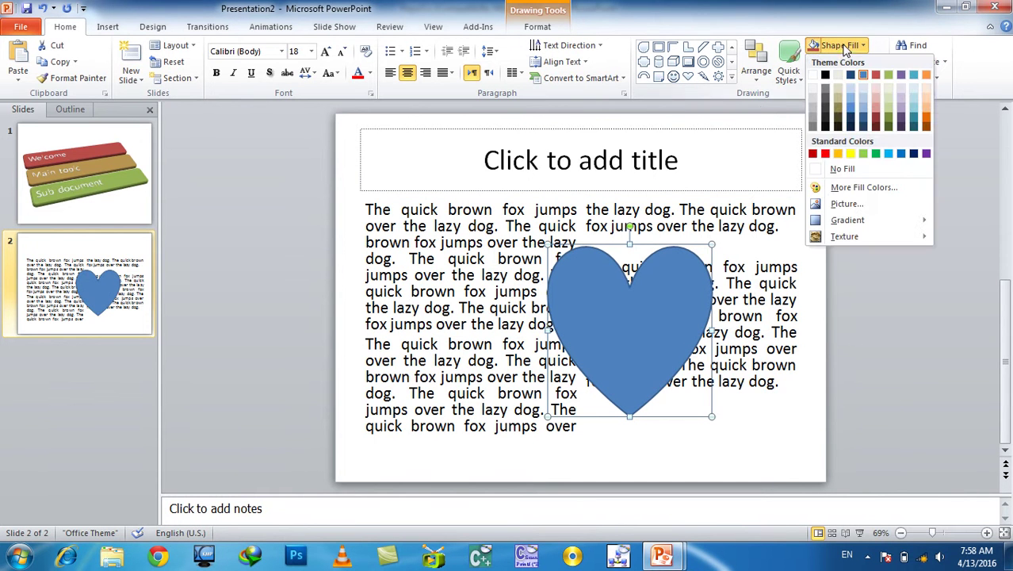
{"action": "left_click", "coordinate": [829, 167]}
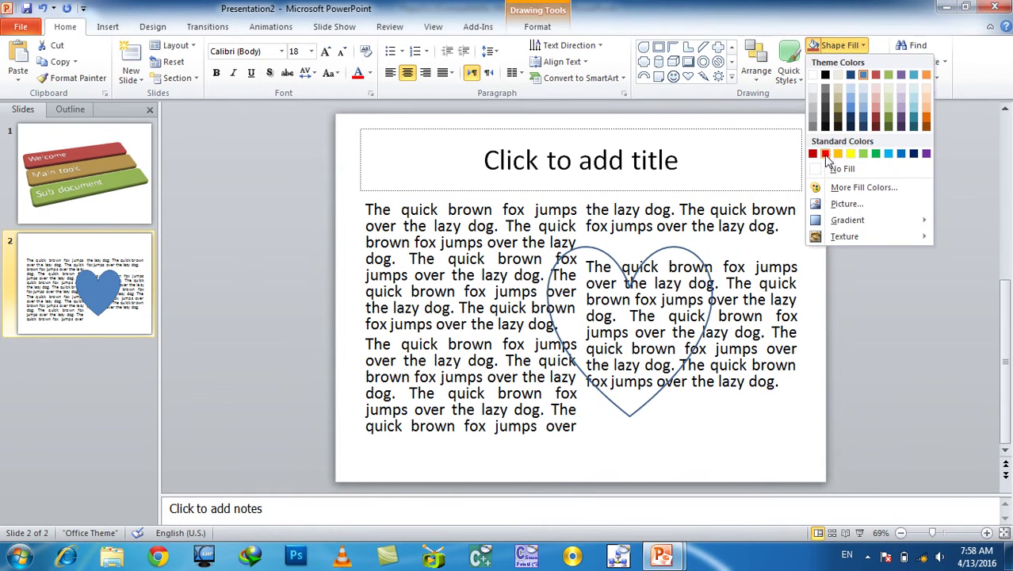
{"action": "left_click", "coordinate": [825, 154]}
{"action": "left_click", "coordinate": [835, 47]}
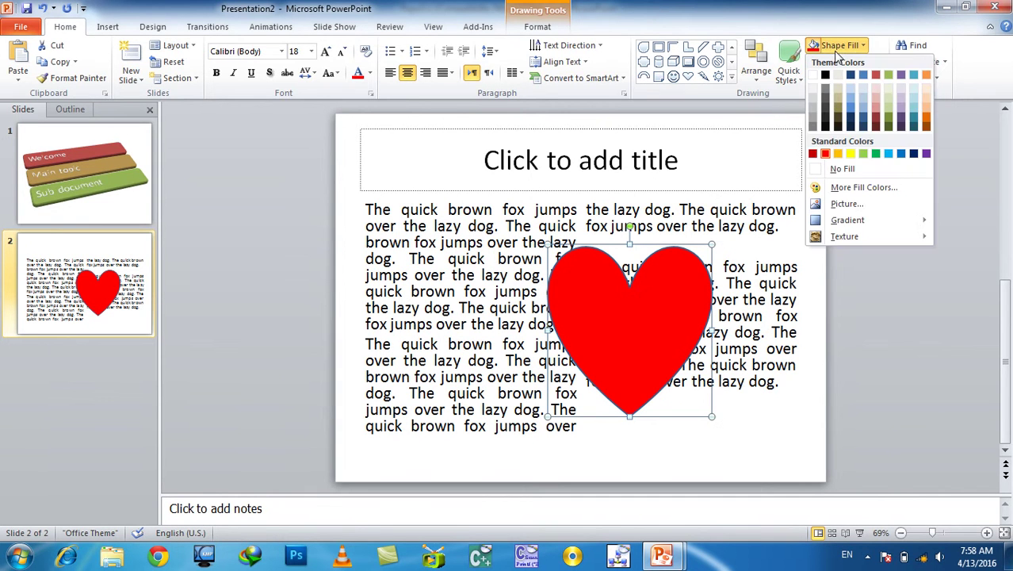
{"action": "left_click", "coordinate": [848, 61]}
{"action": "left_click", "coordinate": [848, 62]}
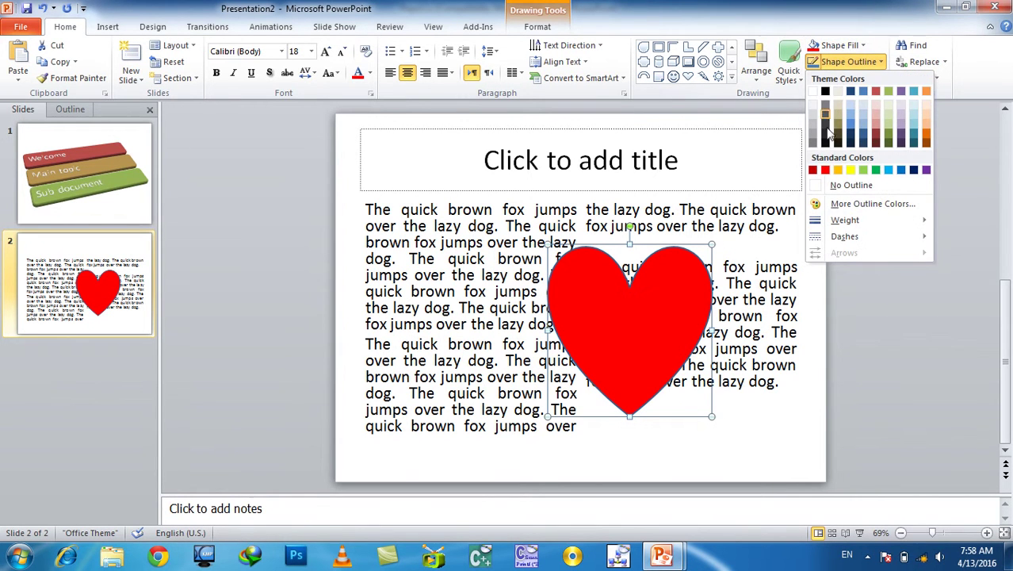
{"action": "left_click", "coordinate": [825, 170]}
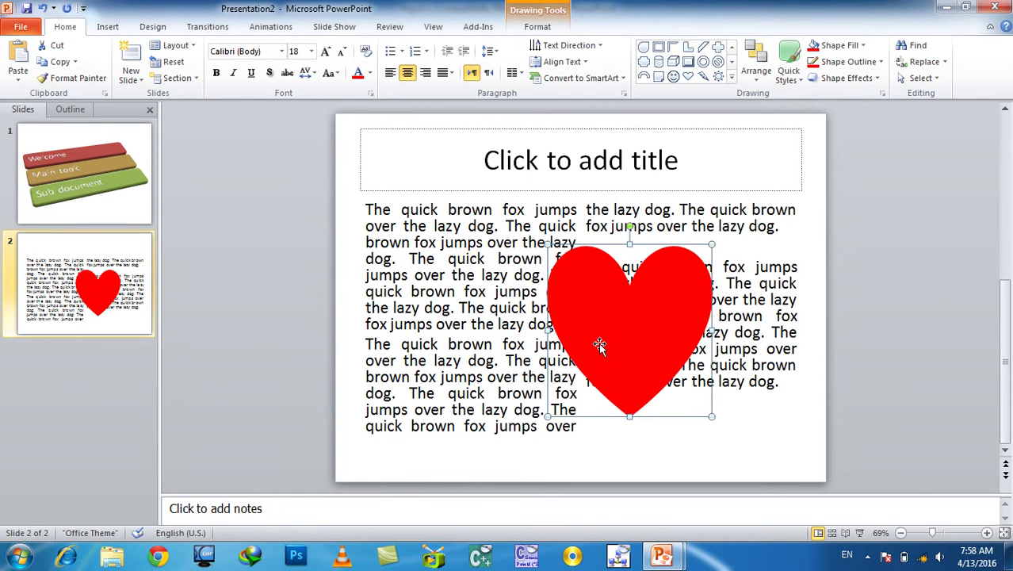
Delete the red heart from slide 2, then return to slide 1 and select the 3-D bar list
{"action": "key", "text": "Delete"}
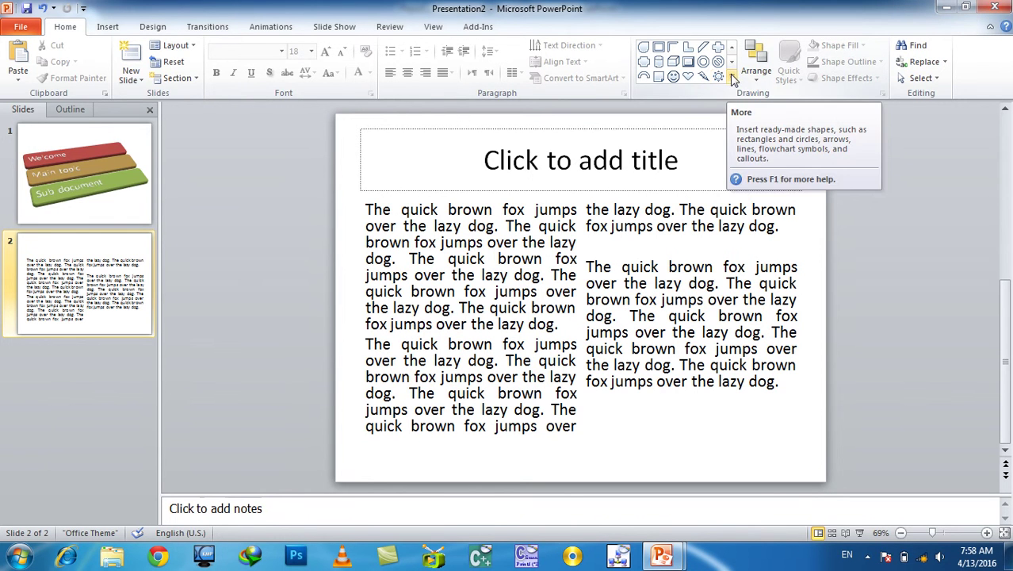
{"action": "left_click", "coordinate": [109, 27]}
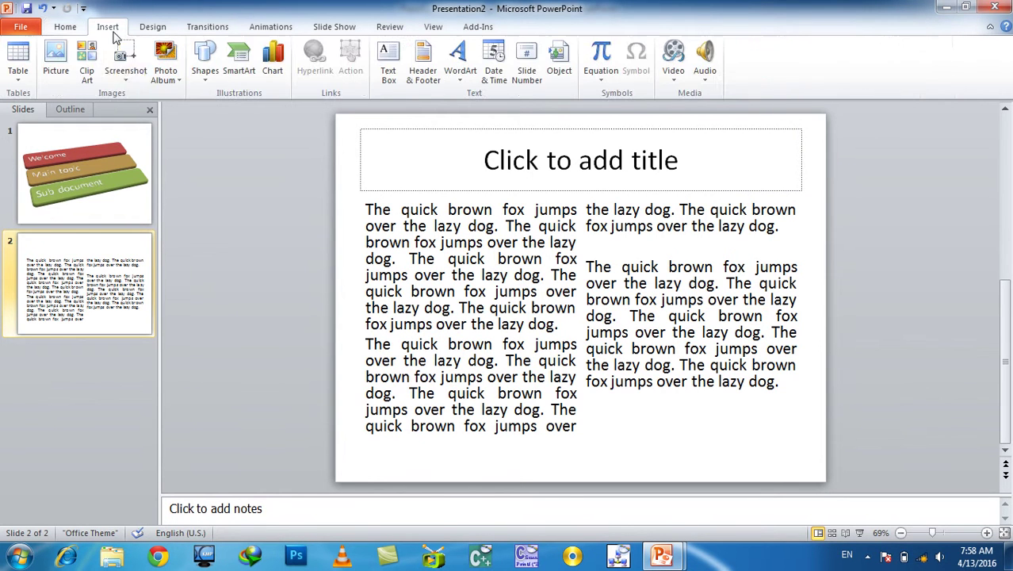
{"action": "left_click", "coordinate": [64, 27]}
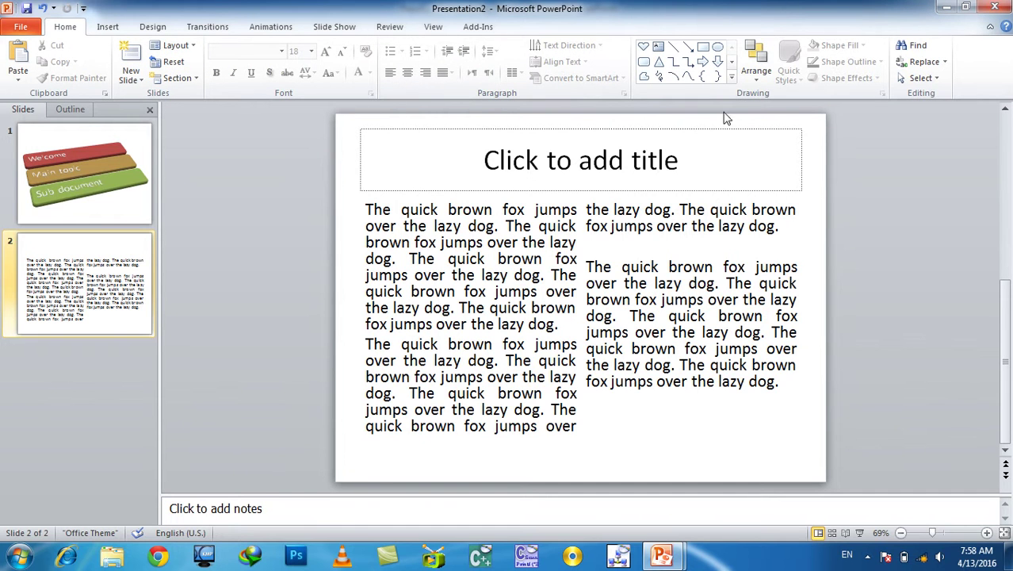
{"action": "left_click", "coordinate": [755, 73]}
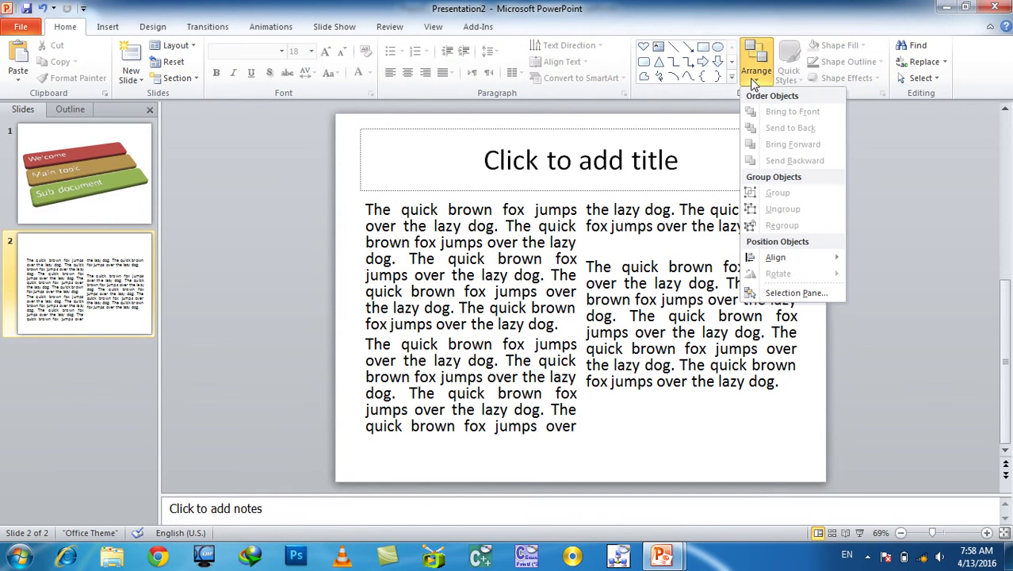
{"action": "left_click", "coordinate": [871, 346]}
{"action": "left_click", "coordinate": [87, 204]}
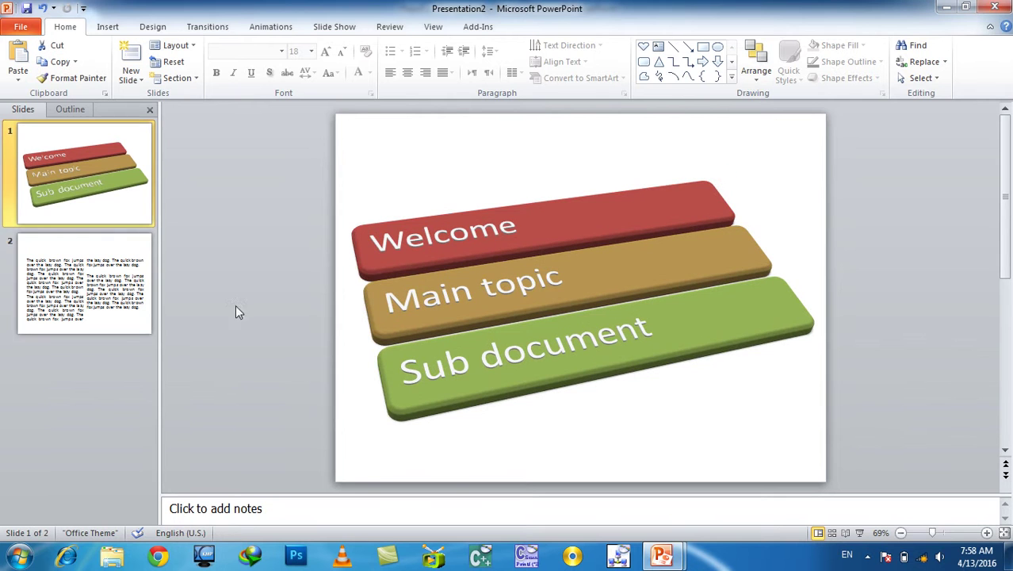
{"action": "left_click", "coordinate": [454, 250]}
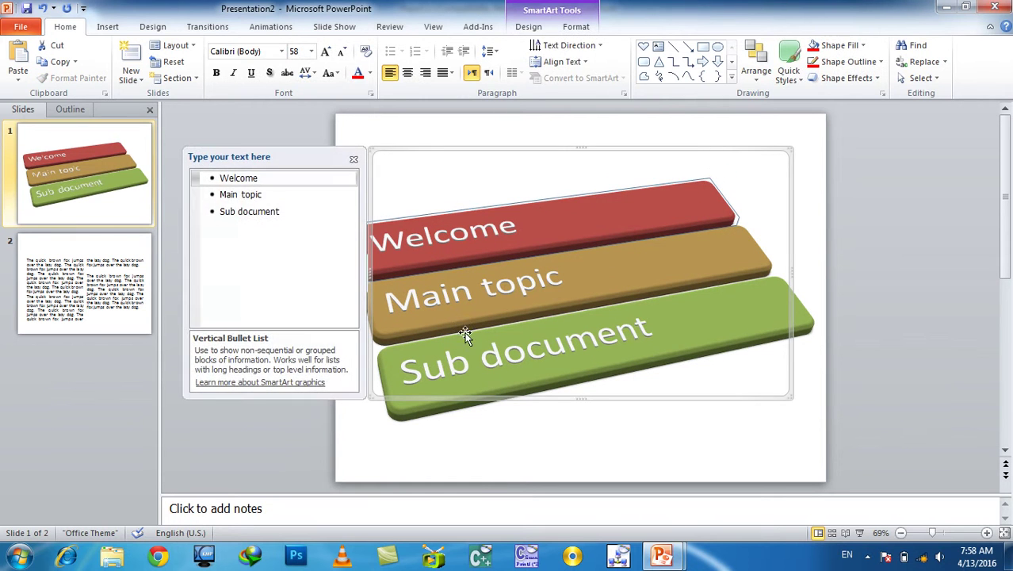
Draw a blue Heart shape over the 3-D bars on slide 1
{"action": "left_click", "coordinate": [616, 445]}
{"action": "left_click", "coordinate": [108, 26]}
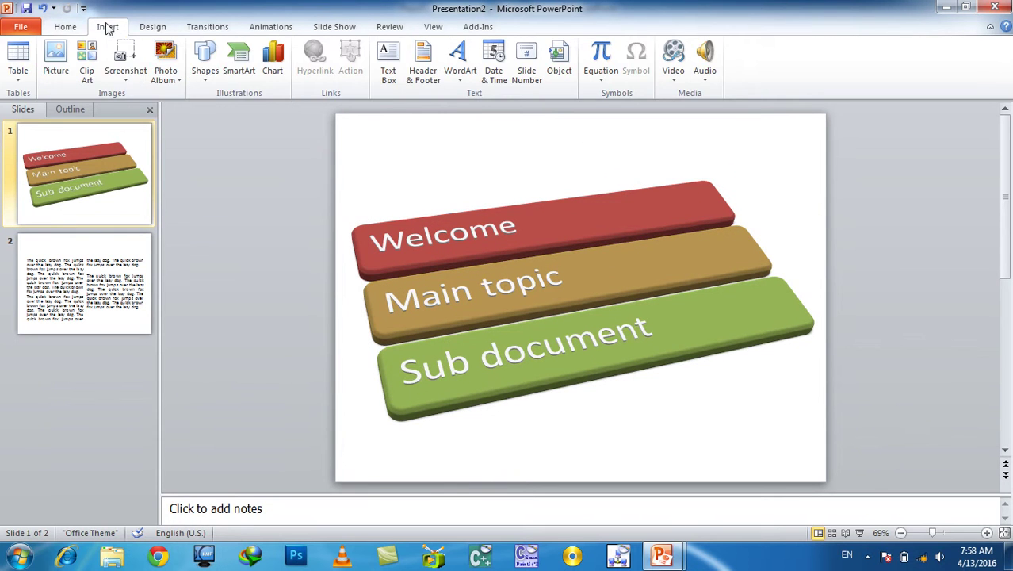
{"action": "left_click", "coordinate": [205, 68]}
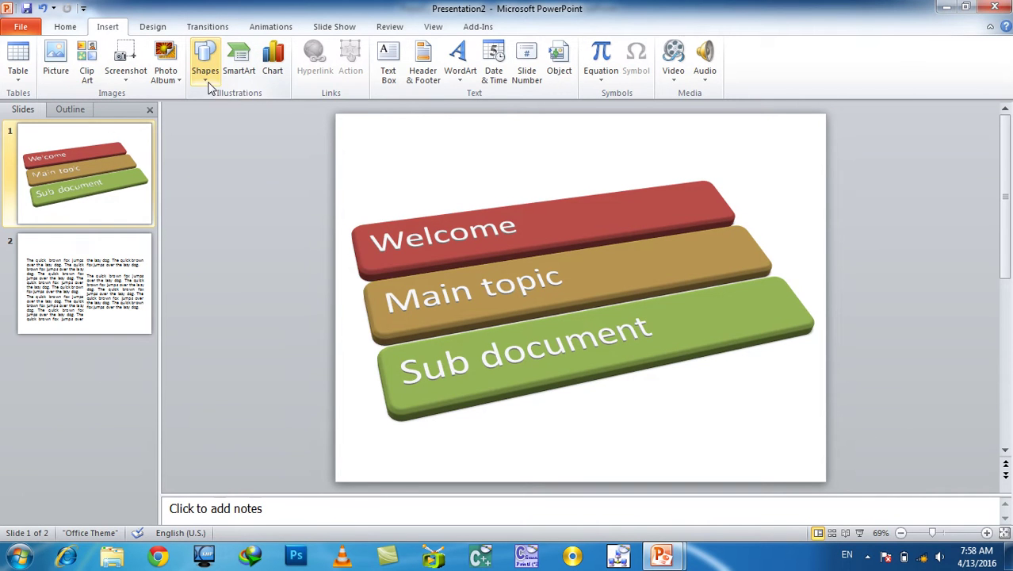
{"action": "left_click", "coordinate": [288, 237]}
{"action": "mouse_move", "coordinate": [393, 185]}
{"action": "left_mouse_down"}
{"action": "mouse_move", "coordinate": [614, 341]}
{"action": "mouse_move", "coordinate": [626, 363]}
{"action": "left_mouse_up"}
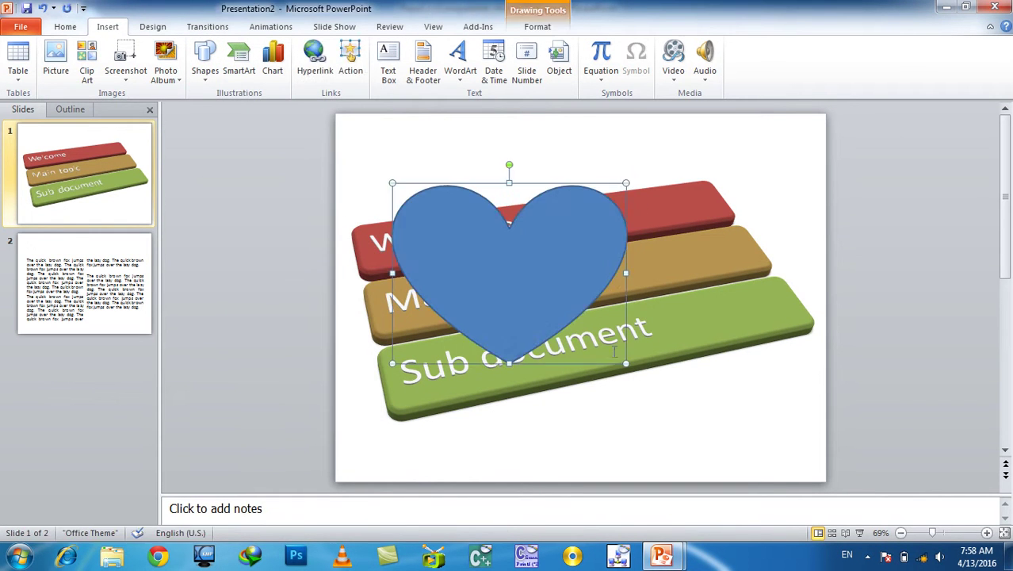
Draw a Smiley Face overlapping the heart's lower right and give it the red style
{"action": "left_click", "coordinate": [207, 78]}
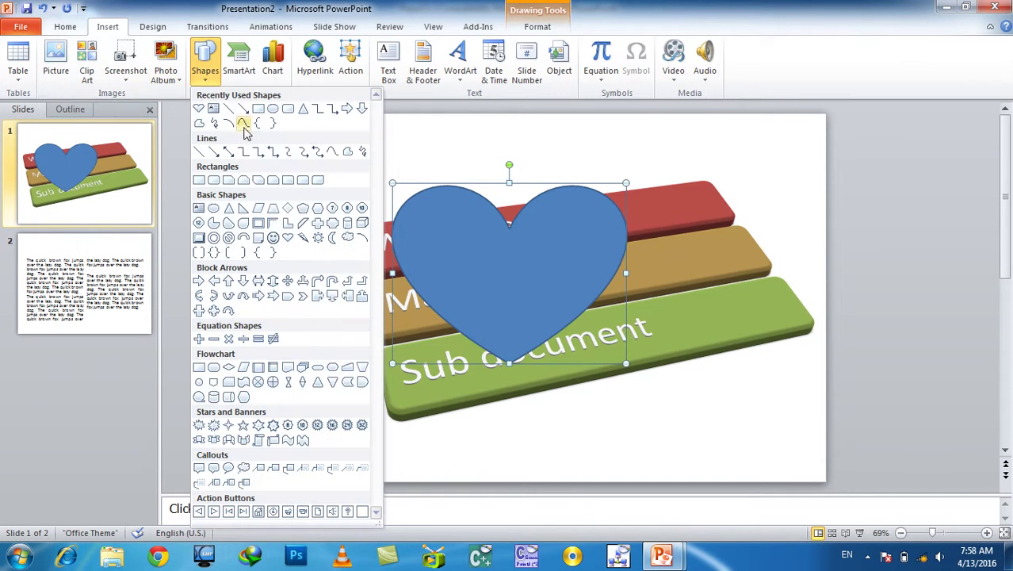
{"action": "left_click", "coordinate": [273, 237]}
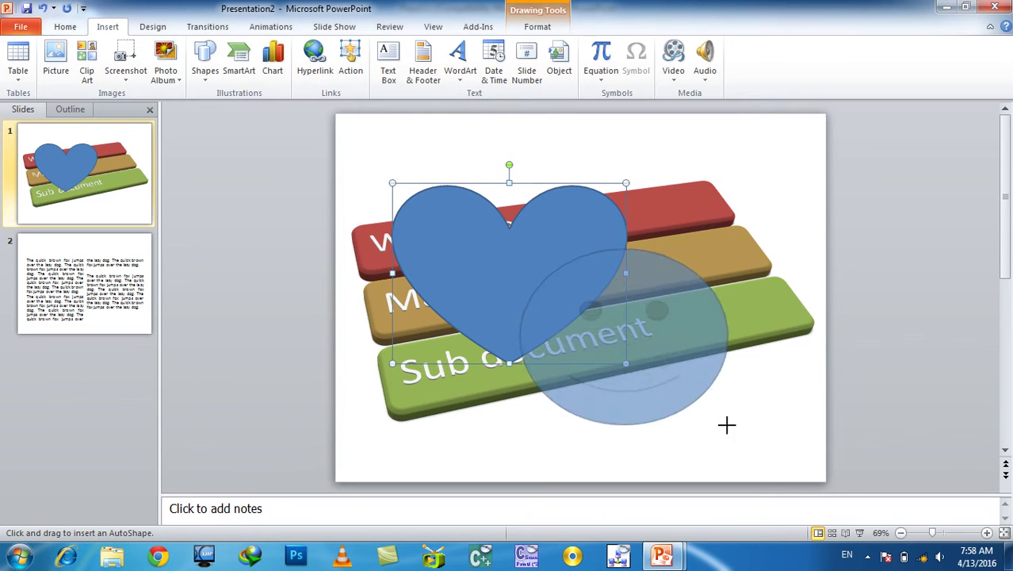
{"action": "left_click_drag", "start_coordinate": [633, 333], "coordinate": [728, 424]}
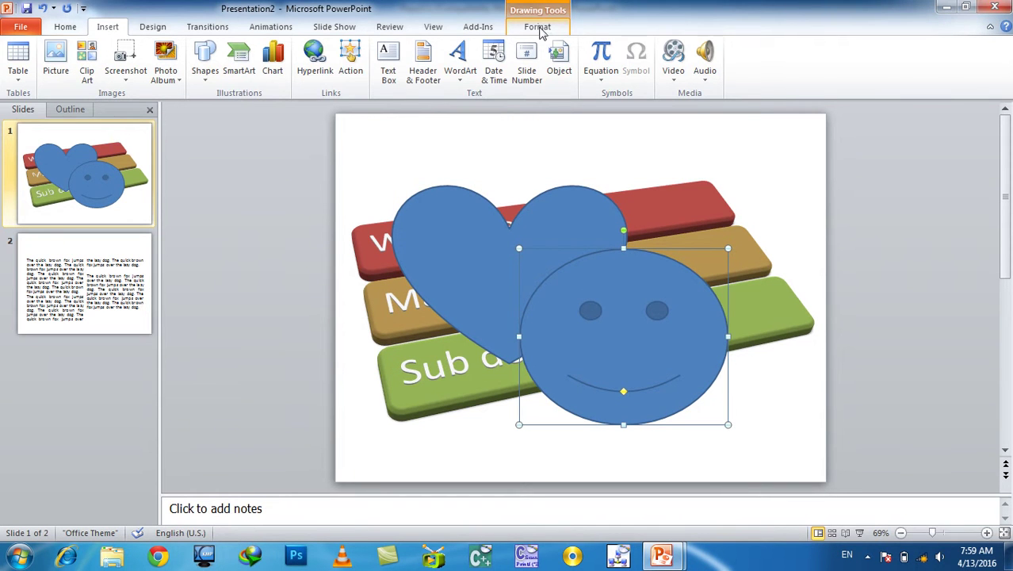
{"action": "left_click", "coordinate": [537, 27]}
{"action": "left_click", "coordinate": [279, 63]}
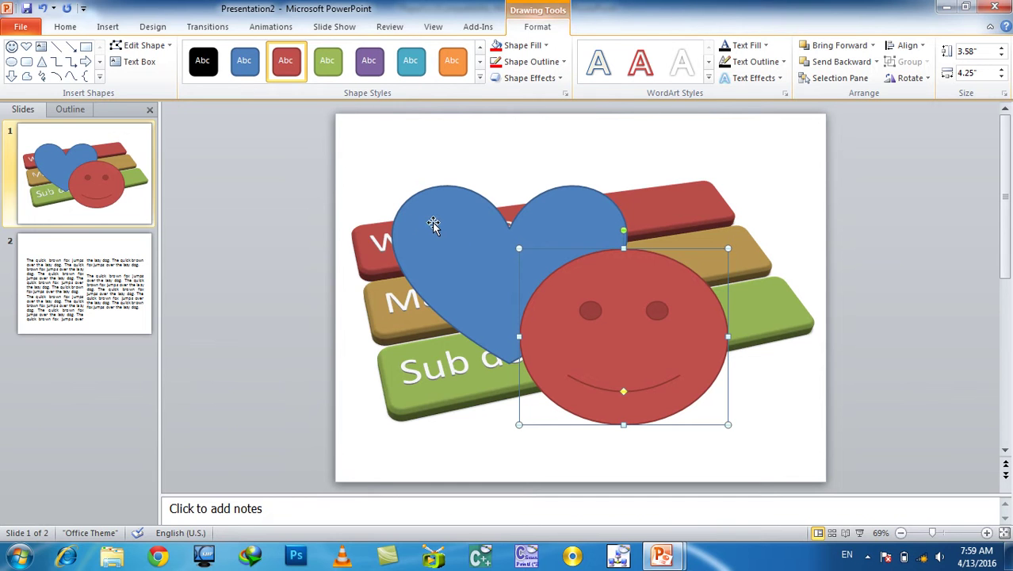
Send the smiley face to the back, then bring it to the front of everything
{"action": "left_click", "coordinate": [69, 27]}
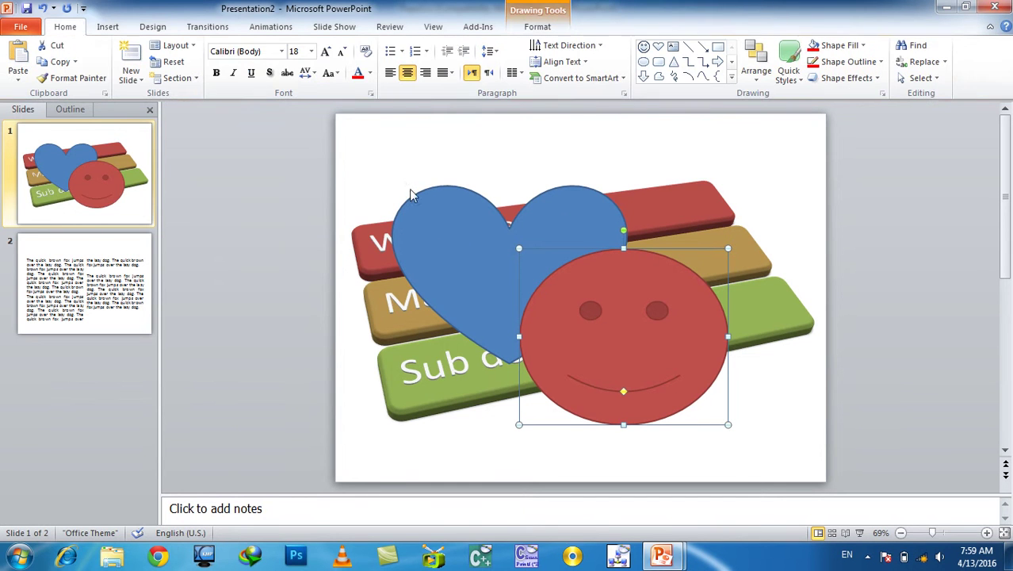
{"action": "left_click", "coordinate": [757, 79]}
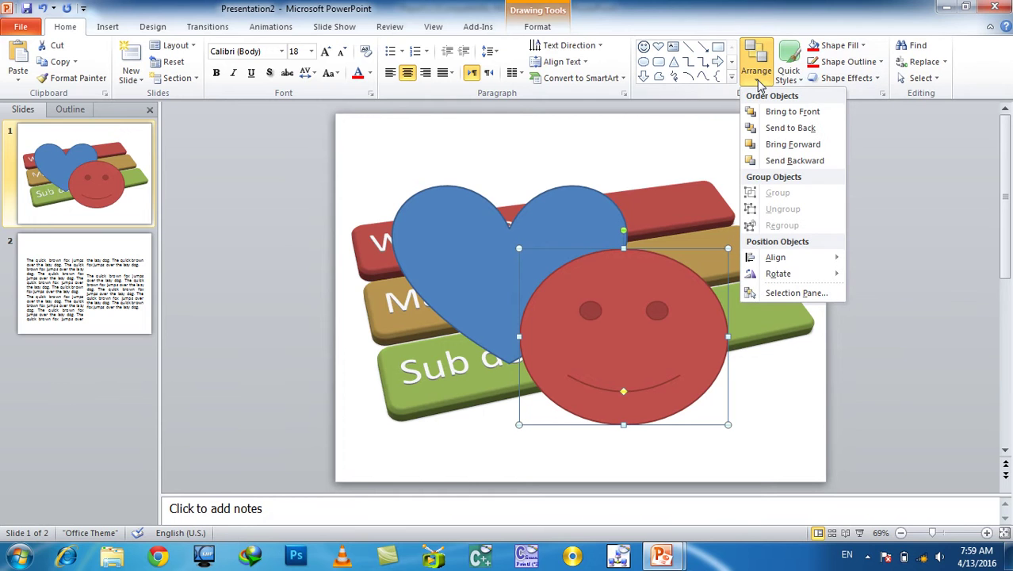
{"action": "left_click", "coordinate": [763, 128]}
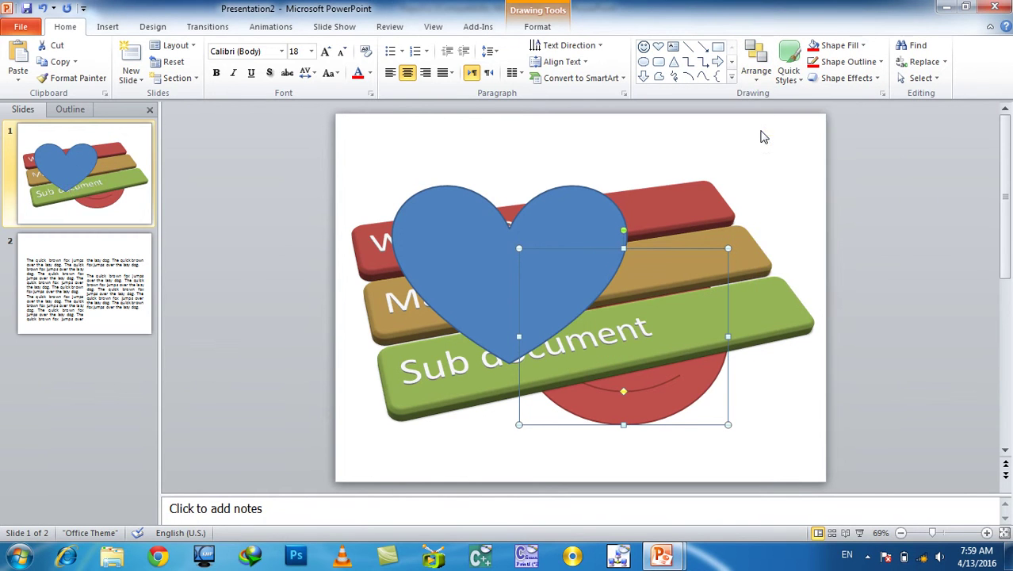
{"action": "left_click", "coordinate": [750, 76]}
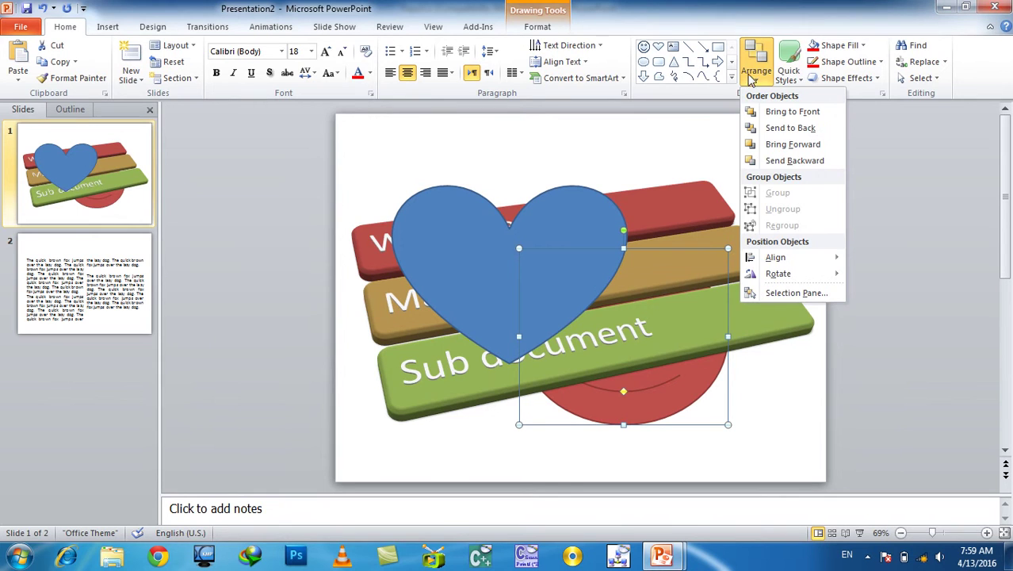
{"action": "left_click", "coordinate": [779, 112]}
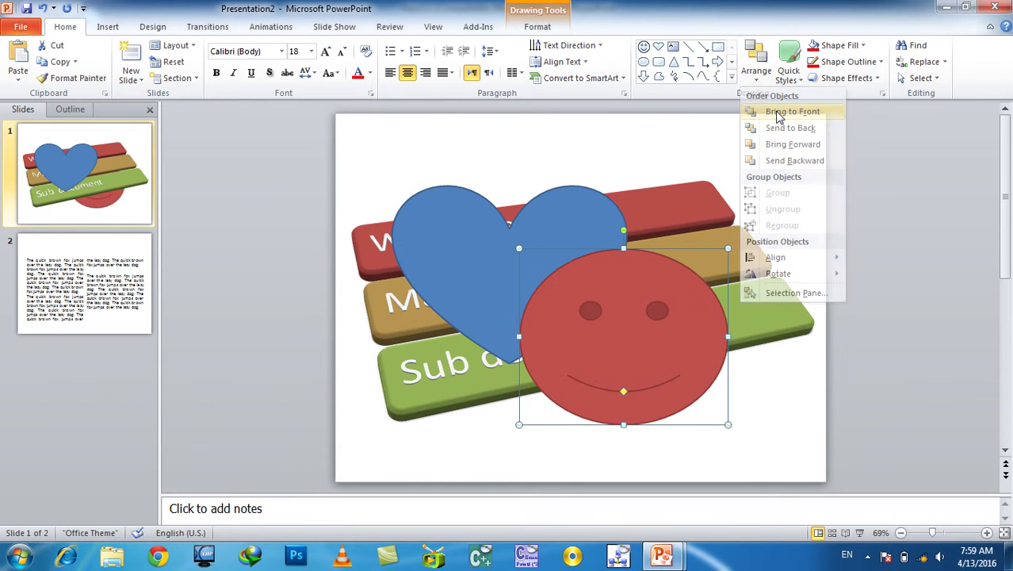
Send the smiley backward twice and forward twice, leaving it in front of the heart
{"action": "left_click", "coordinate": [753, 64]}
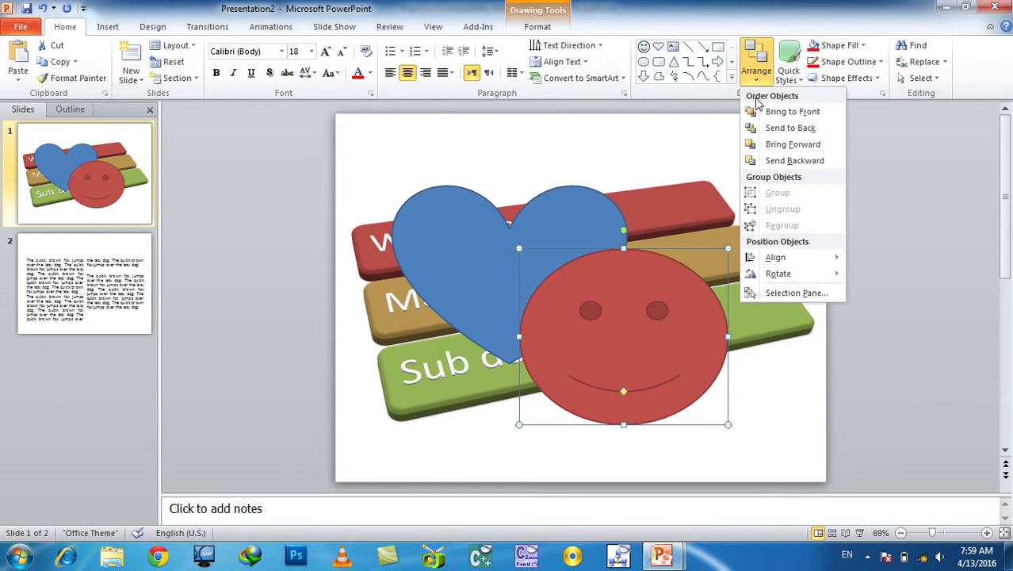
{"action": "left_click", "coordinate": [787, 162]}
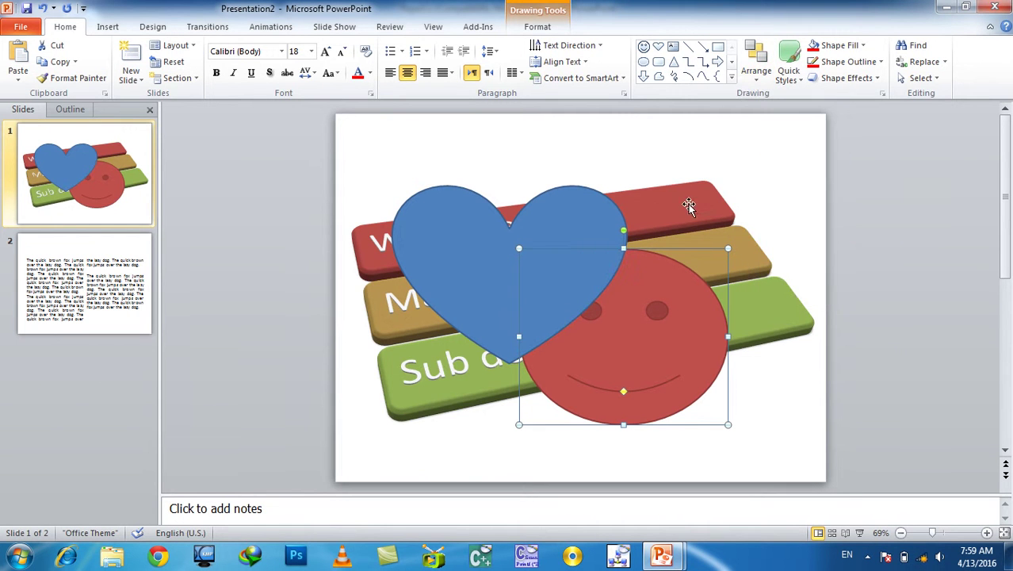
{"action": "left_click", "coordinate": [755, 63]}
{"action": "left_click", "coordinate": [789, 160]}
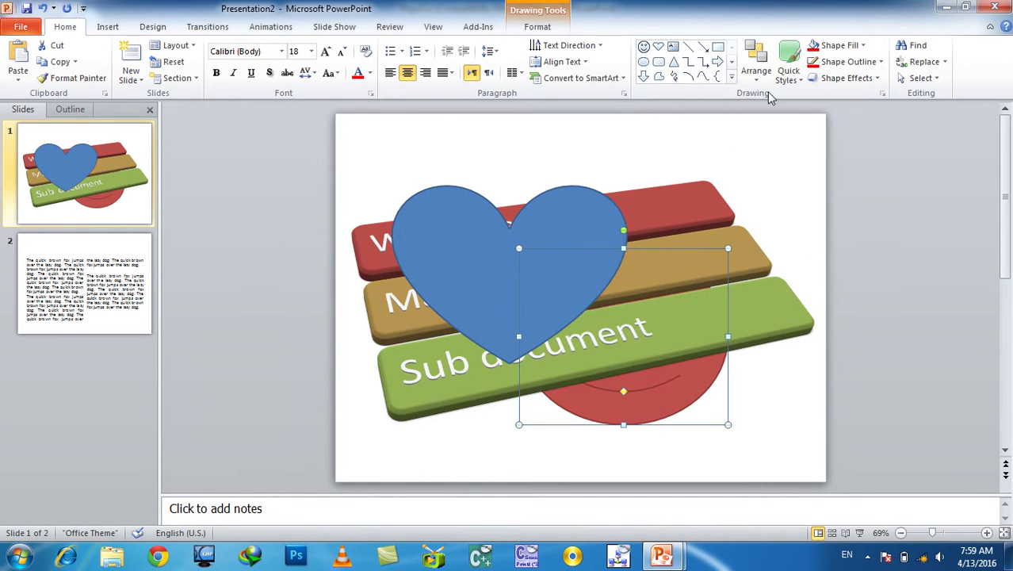
{"action": "left_click", "coordinate": [766, 86]}
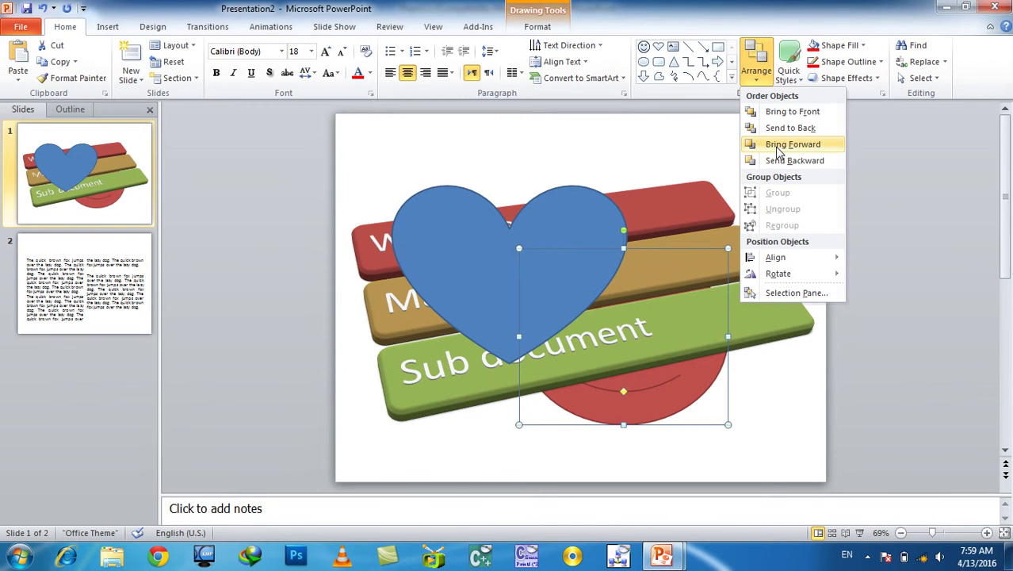
{"action": "left_click", "coordinate": [779, 147]}
{"action": "left_click", "coordinate": [755, 63]}
{"action": "left_click", "coordinate": [783, 146]}
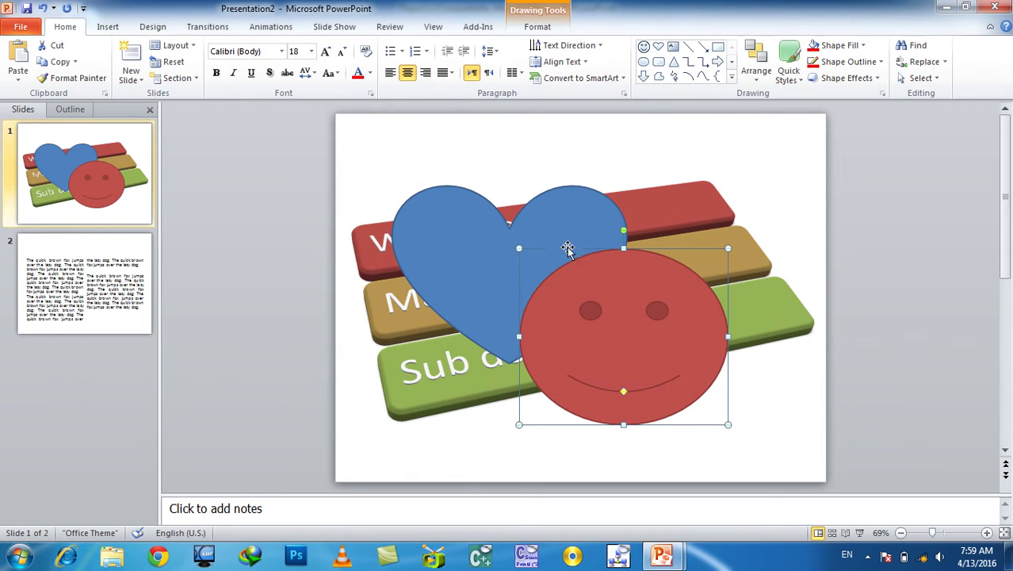
{"action": "left_click", "coordinate": [670, 194]}
{"action": "left_click", "coordinate": [549, 217]}
Group the heart and smiley face, ungroup them, then regroup them
{"action": "left_click", "coordinate": [636, 302], "text": "shift"}
{"action": "left_click", "coordinate": [759, 79]}
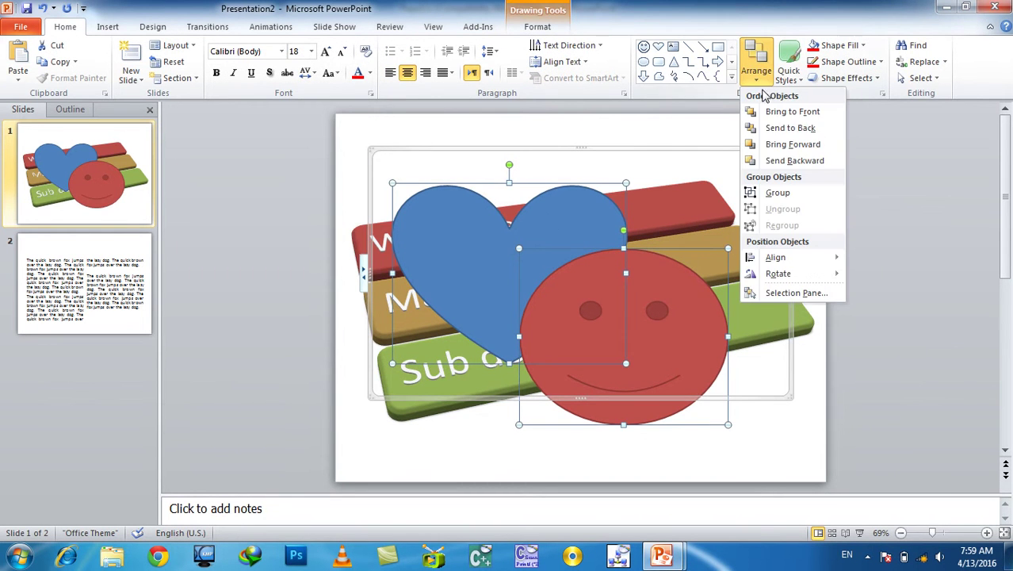
{"action": "left_click", "coordinate": [768, 195]}
{"action": "left_click", "coordinate": [756, 70]}
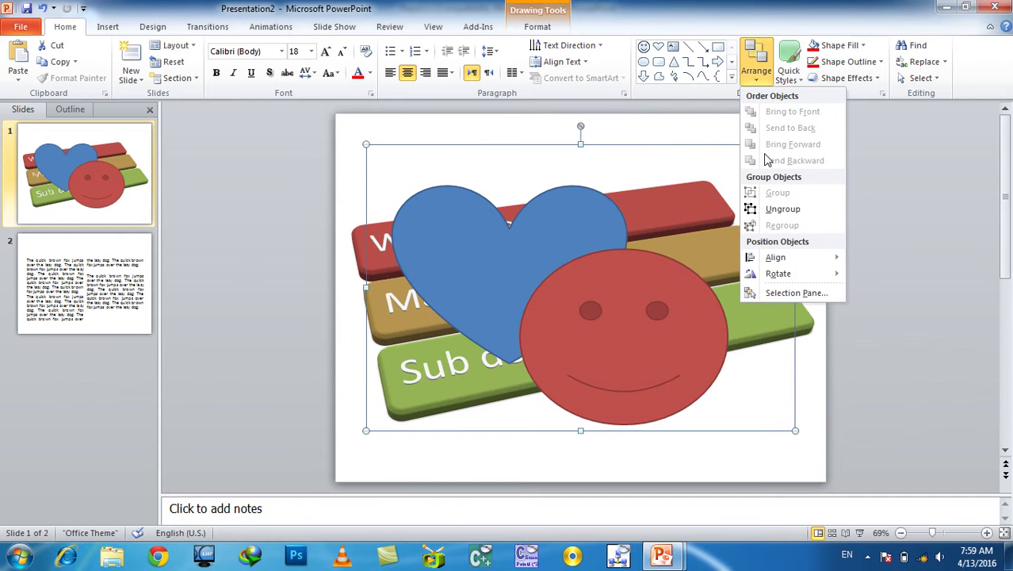
{"action": "left_click", "coordinate": [773, 213]}
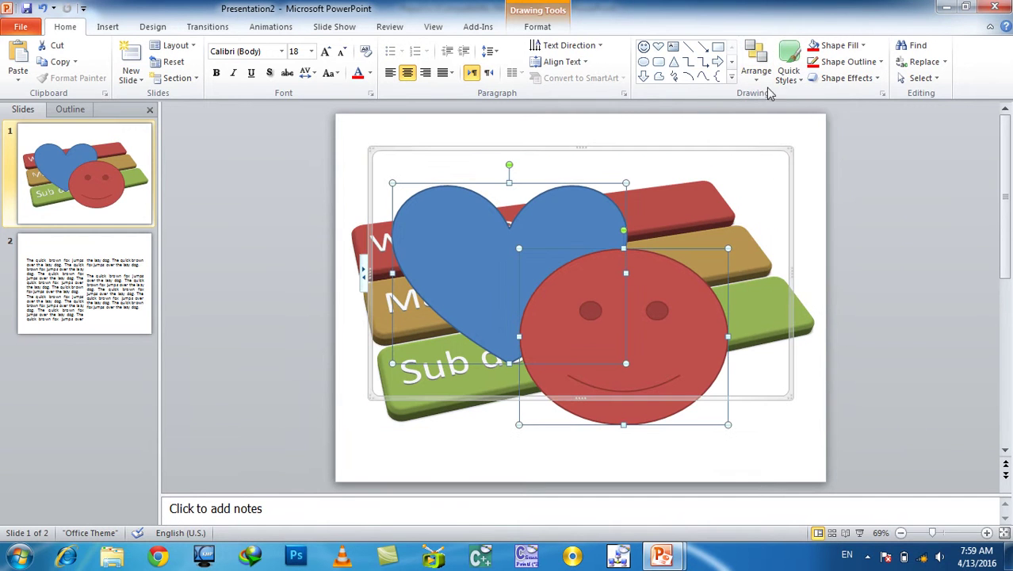
{"action": "left_click", "coordinate": [756, 70]}
{"action": "left_click", "coordinate": [775, 225]}
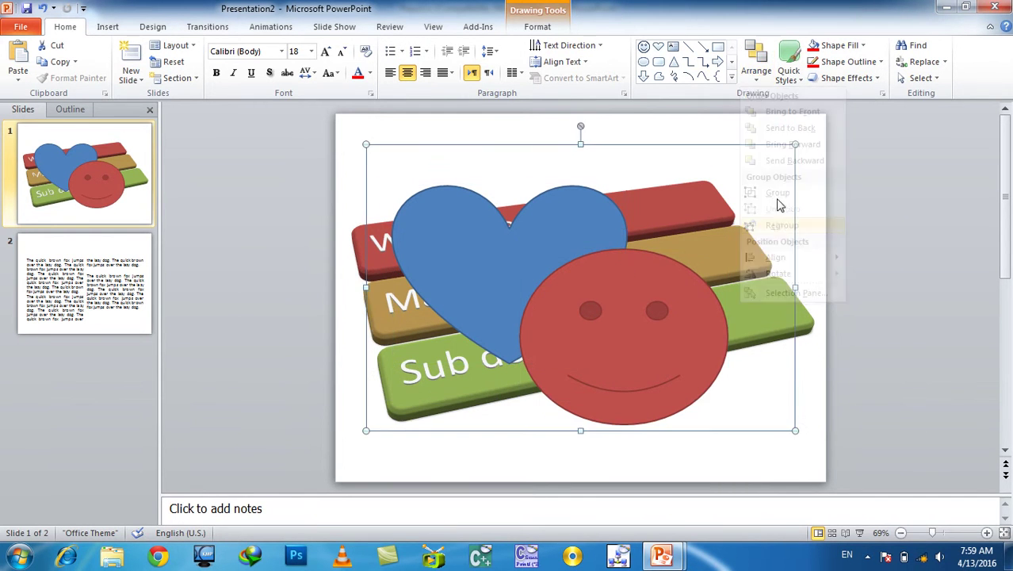
Align the heart-and-smiley group to the slide's right edge
{"action": "left_click", "coordinate": [756, 63]}
{"action": "mouse_move", "coordinate": [775, 257]}
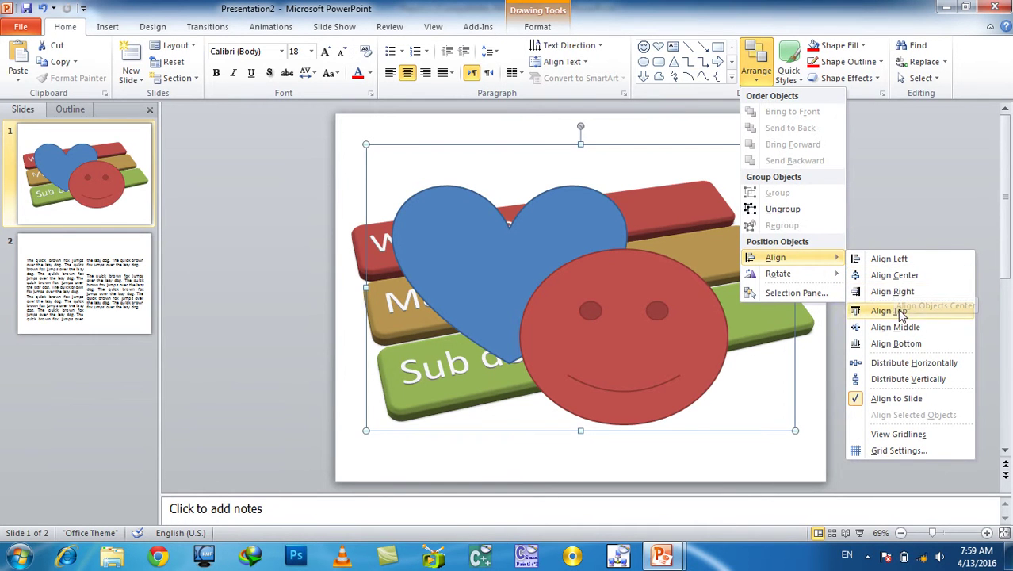
{"action": "left_click", "coordinate": [899, 297]}
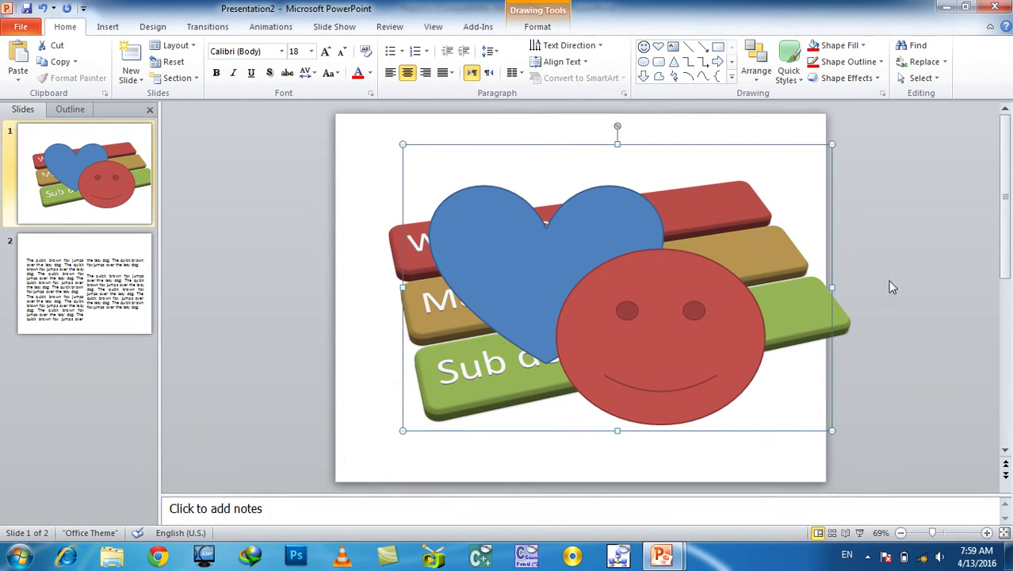
{"action": "left_click", "coordinate": [755, 71]}
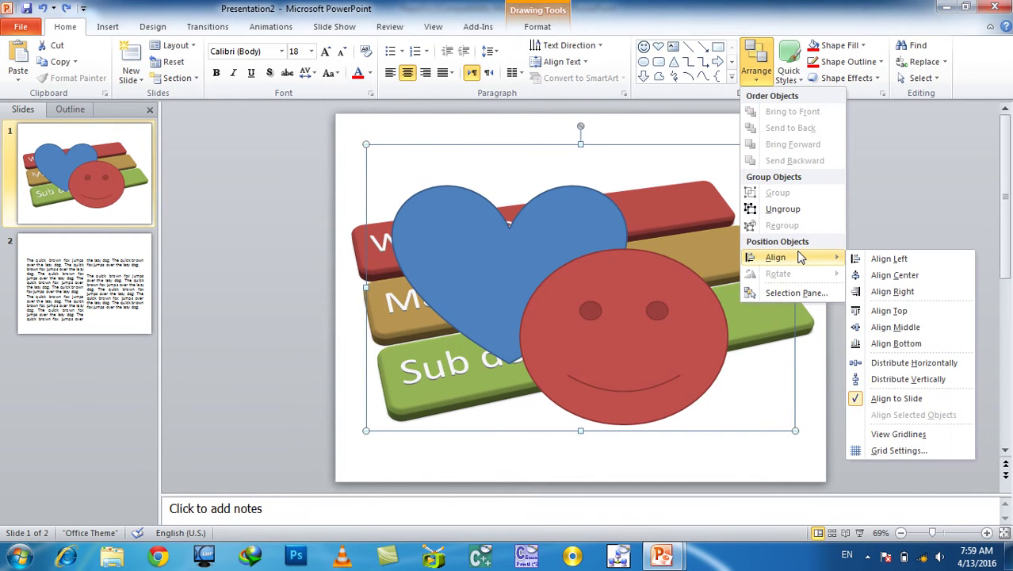
{"action": "key", "text": "Escape"}
{"action": "key", "text": "Escape"}
Select all shapes on slide 1, including the group and 3-D bars, and delete them
{"action": "left_click", "coordinate": [664, 288]}
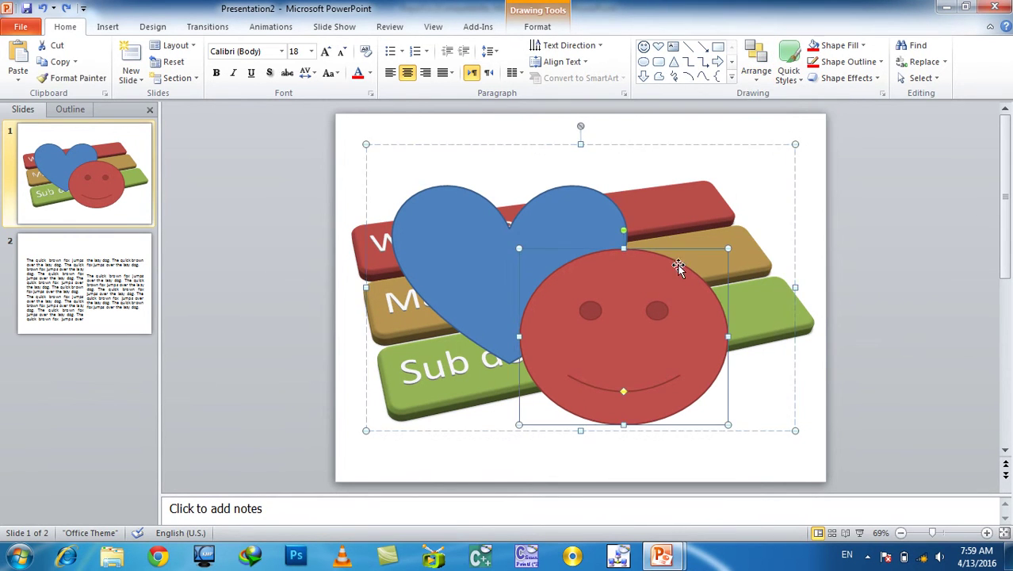
{"action": "left_click", "coordinate": [757, 227]}
{"action": "left_click", "coordinate": [686, 272]}
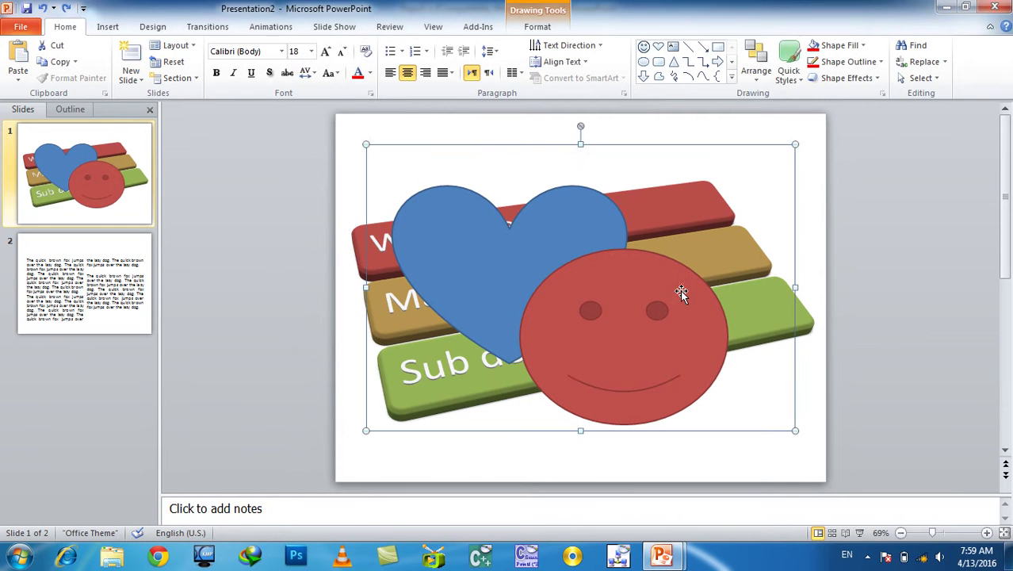
{"action": "left_click", "coordinate": [756, 69]}
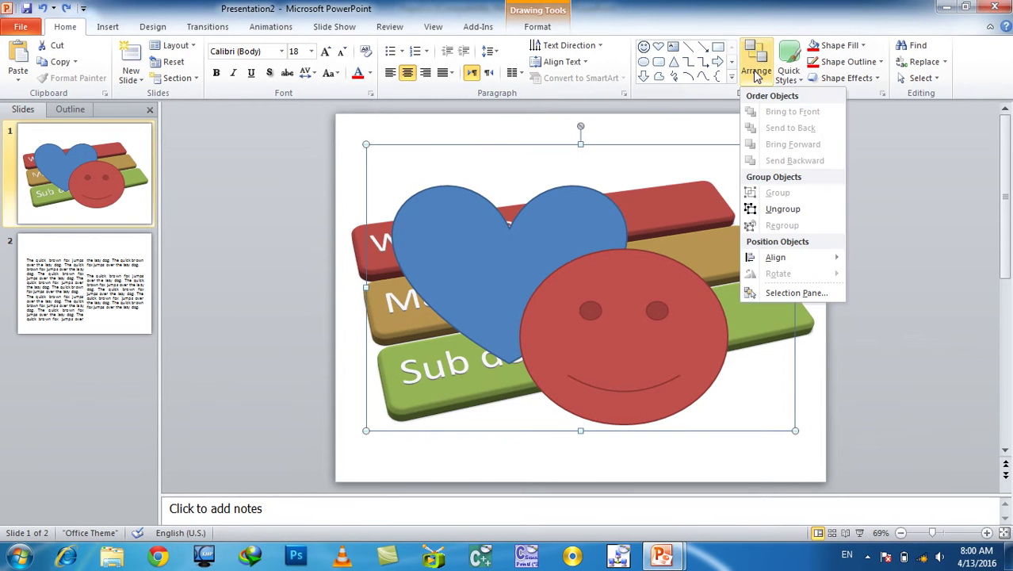
{"action": "left_click", "coordinate": [924, 292]}
{"action": "left_click", "coordinate": [606, 323]}
{"action": "left_click", "coordinate": [867, 224]}
{"action": "left_click", "coordinate": [560, 242]}
{"action": "key", "text": "Delete"}
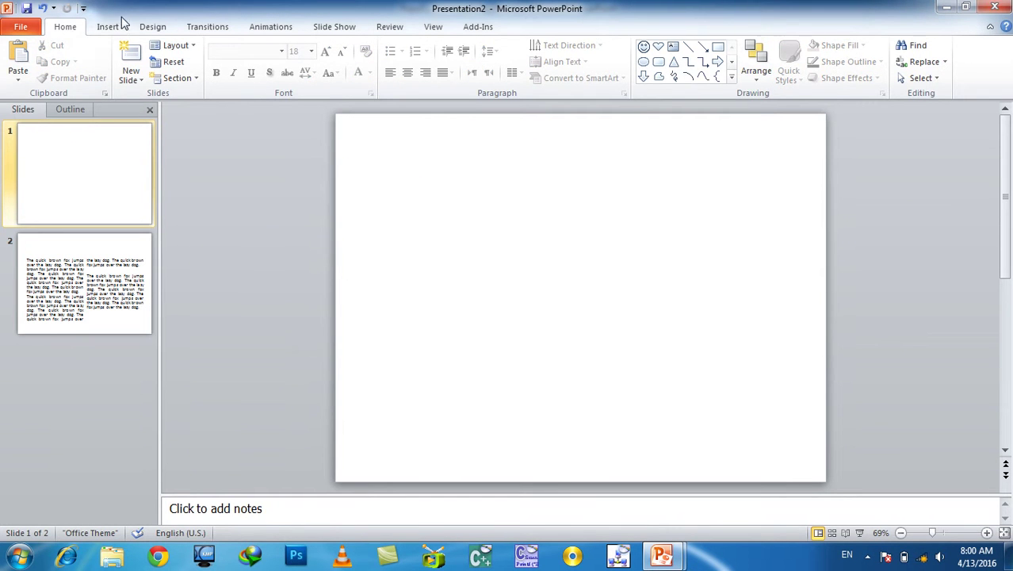
{"action": "left_click", "coordinate": [118, 25]}
{"action": "left_click", "coordinate": [205, 62]}
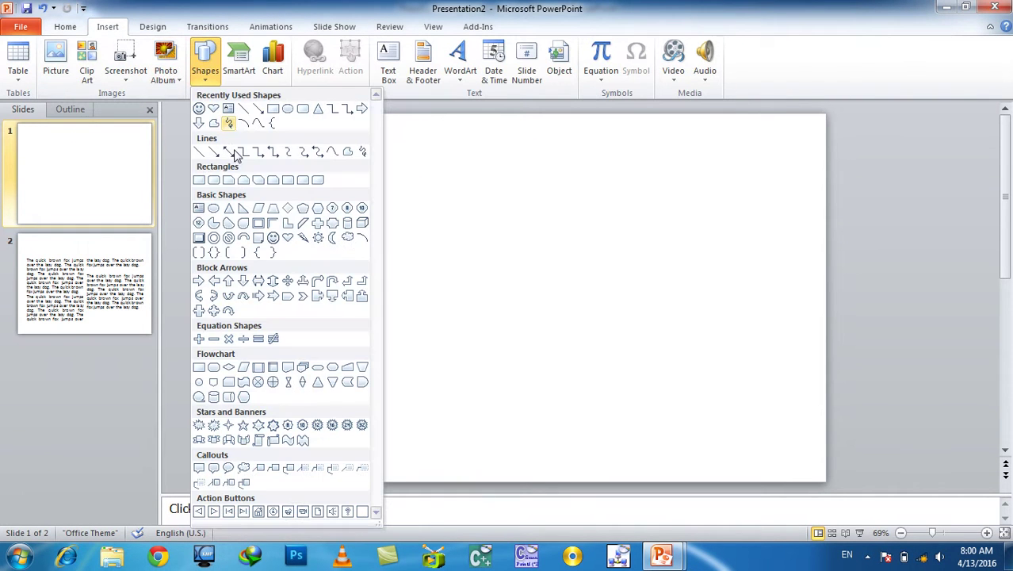
{"action": "left_click", "coordinate": [288, 238]}
{"action": "mouse_move", "coordinate": [465, 170]}
{"action": "left_mouse_down"}
{"action": "mouse_move", "coordinate": [767, 423]}
{"action": "mouse_move", "coordinate": [733, 396]}
{"action": "left_mouse_up"}
{"action": "left_click", "coordinate": [77, 28]}
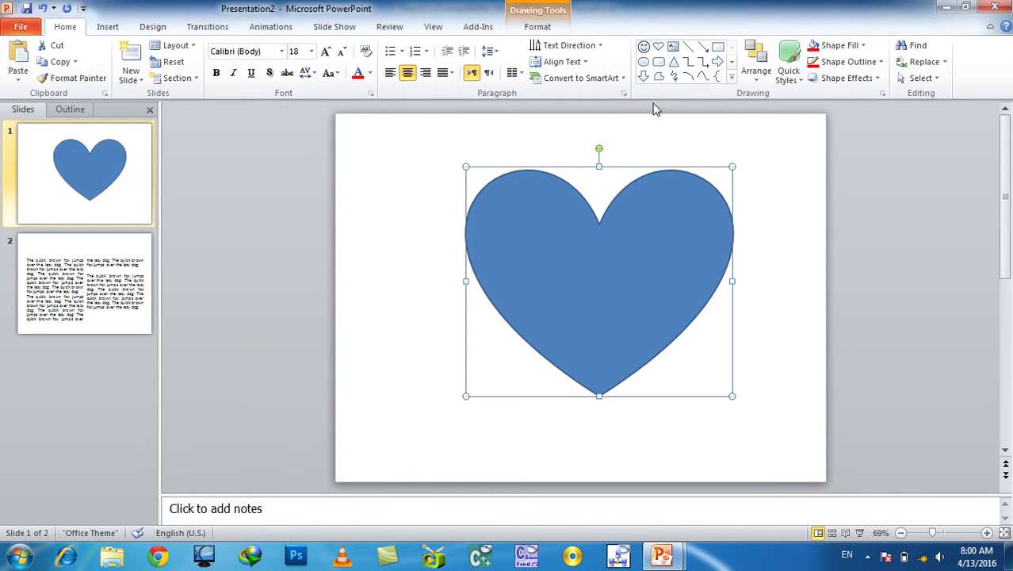
{"action": "left_click", "coordinate": [753, 77]}
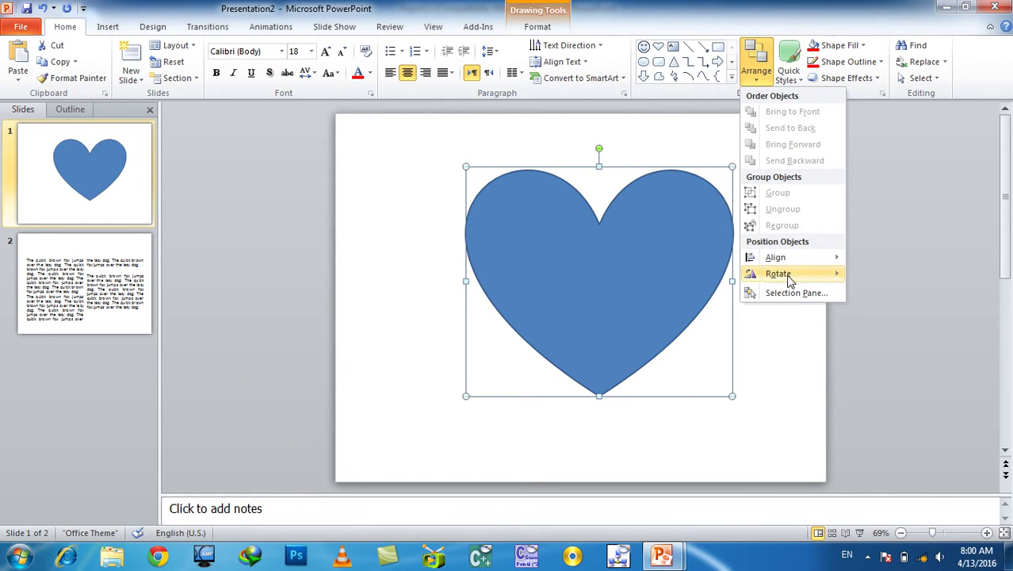
{"action": "mouse_move", "coordinate": [779, 273]}
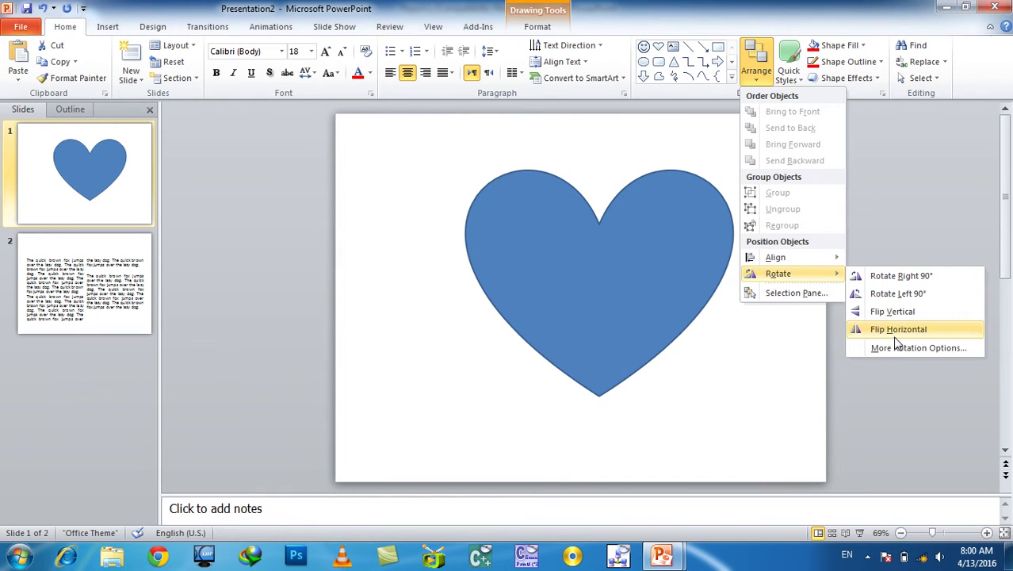
{"action": "left_click", "coordinate": [898, 349]}
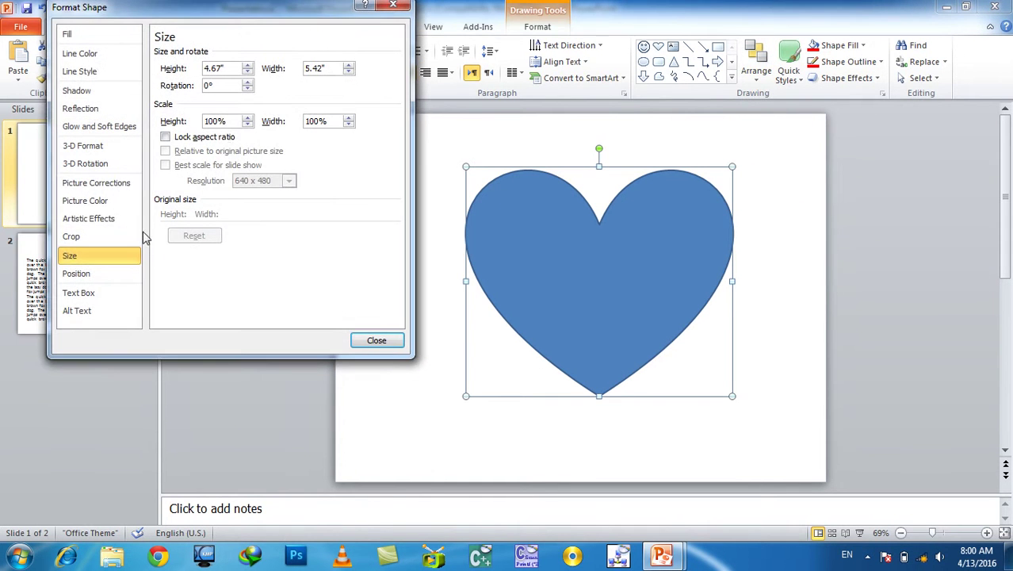
{"action": "left_click", "coordinate": [223, 87]}
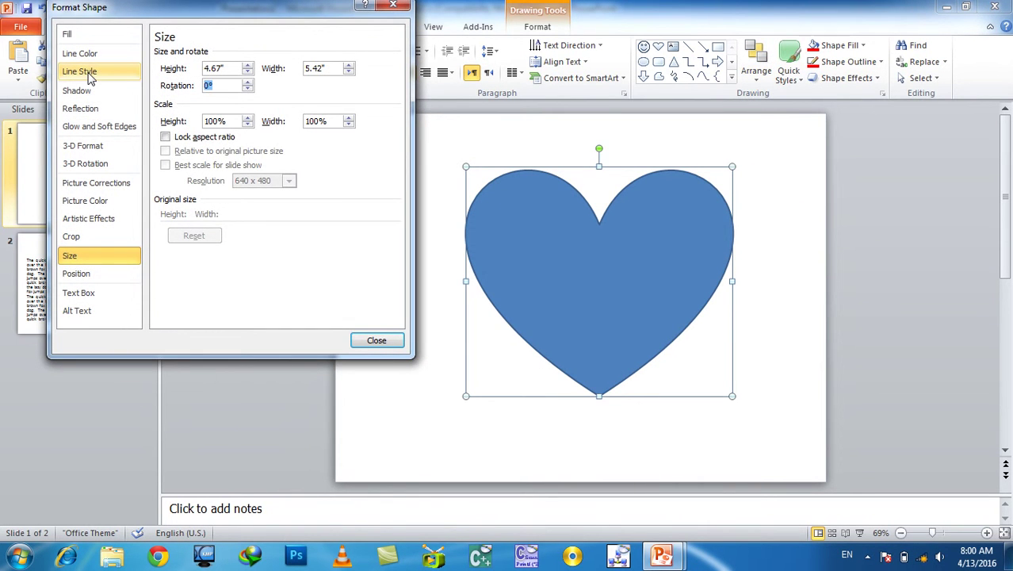
{"action": "type", "text": "45"}
{"action": "key", "text": "Return"}
Delete the rotated heart, then undo to restore it
{"action": "key", "text": "Delete"}
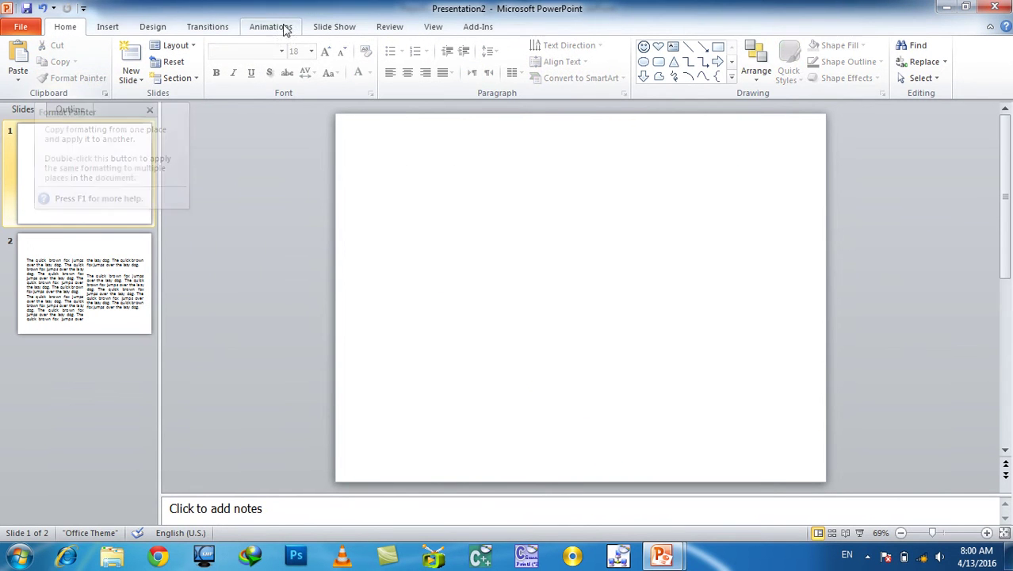
{"action": "left_click", "coordinate": [763, 87]}
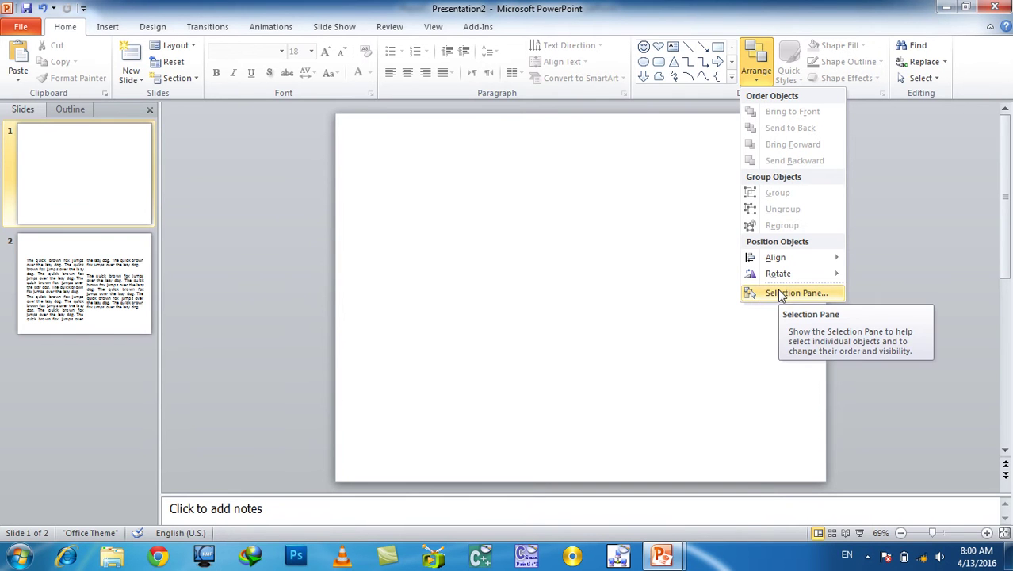
{"action": "left_click", "coordinate": [377, 227]}
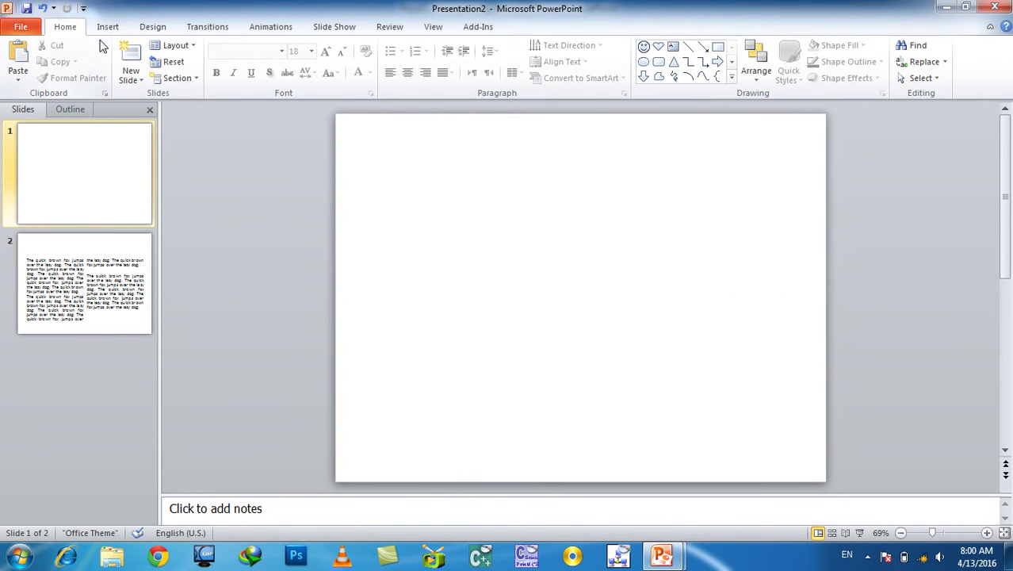
{"action": "key", "text": "ctrl+z"}
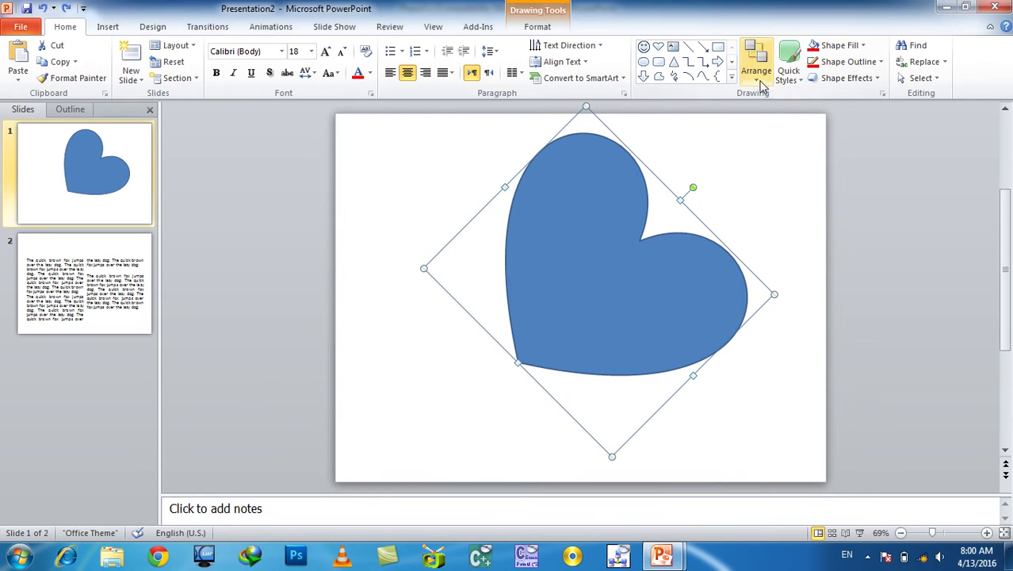
Hide and then show all shapes in the Selection Pane, and reselect the rotated heart
{"action": "left_click", "coordinate": [761, 88]}
{"action": "left_click", "coordinate": [787, 294]}
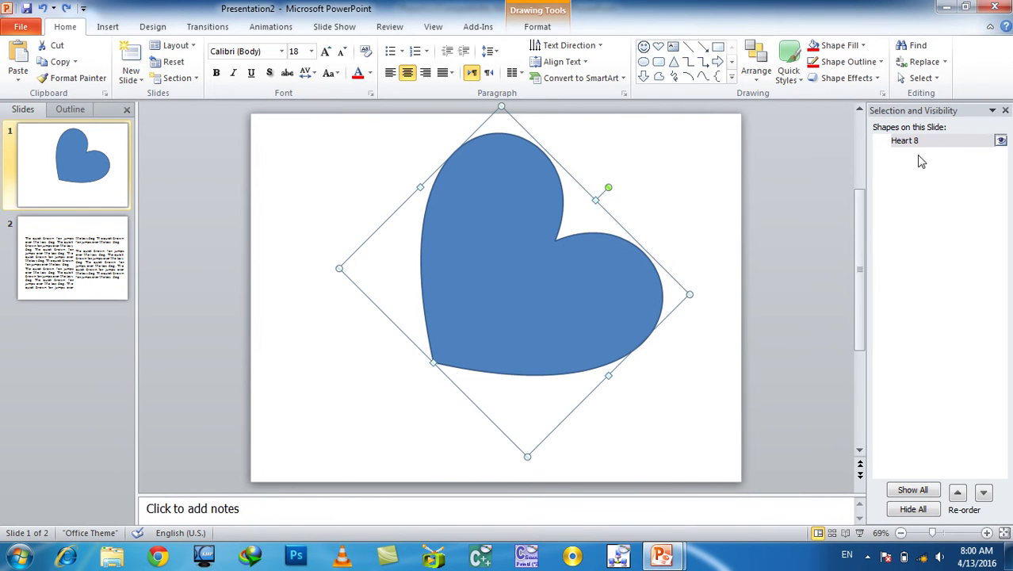
{"action": "left_click", "coordinate": [912, 509]}
{"action": "left_click", "coordinate": [913, 490]}
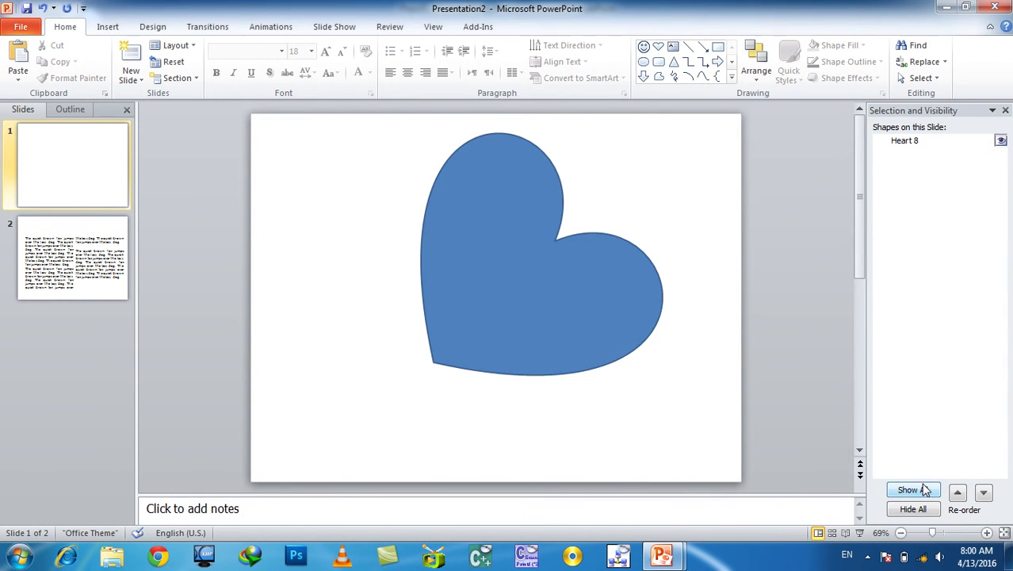
{"action": "left_click", "coordinate": [1005, 111]}
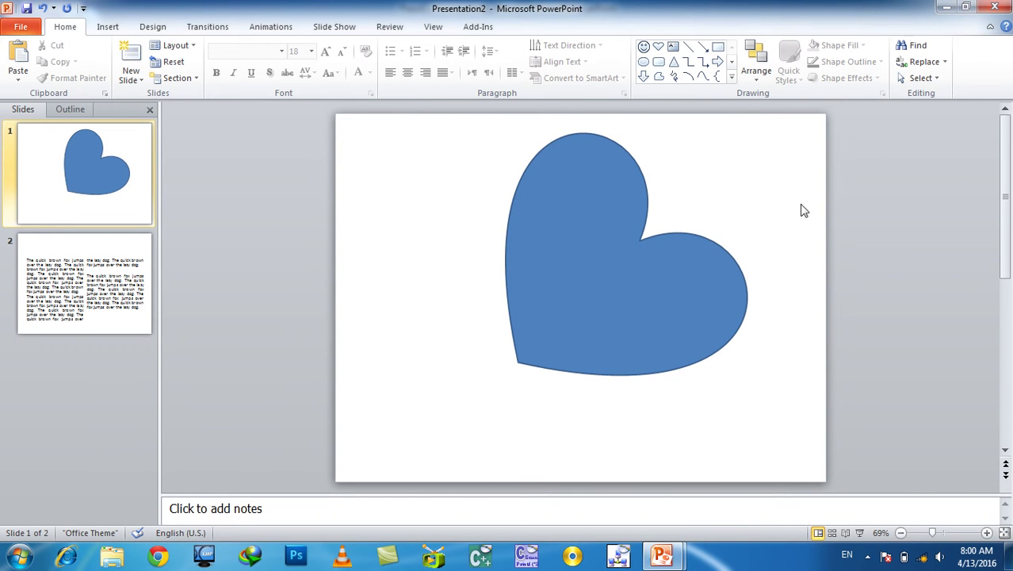
{"action": "left_click", "coordinate": [660, 292]}
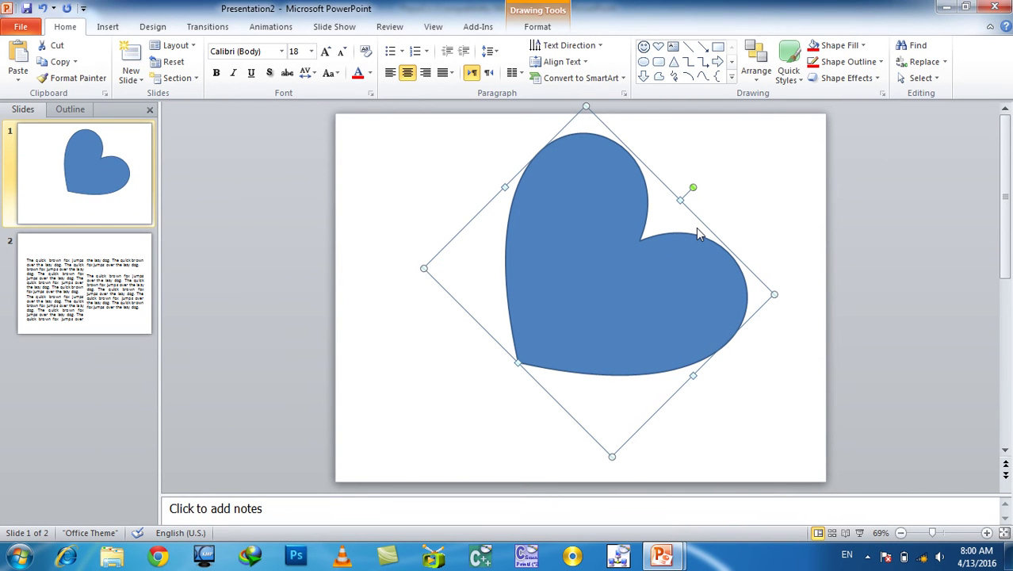